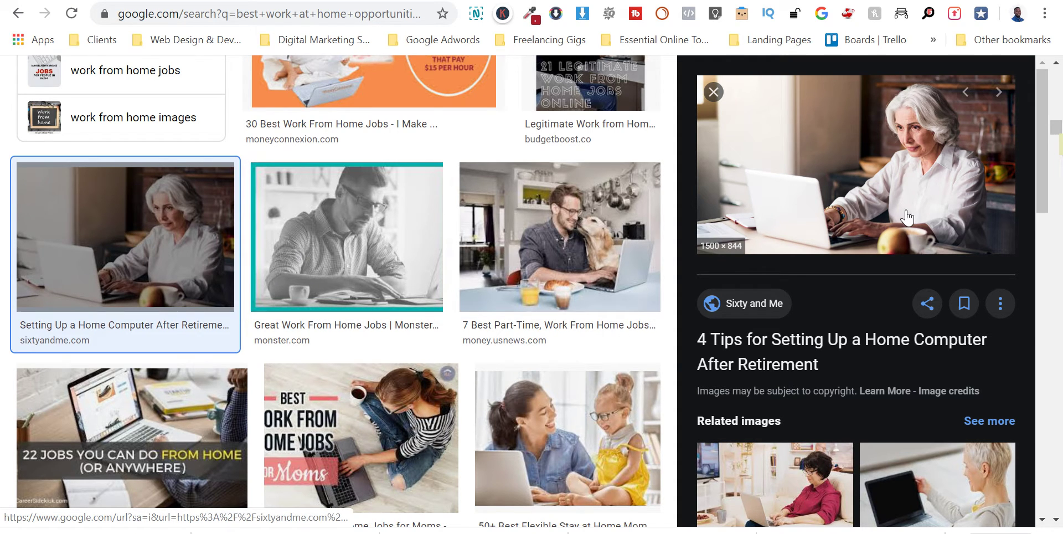
Check the Leadpages editor and the live side-hustle page, then return to Google Images
scroll(842, 213, "up", 2)
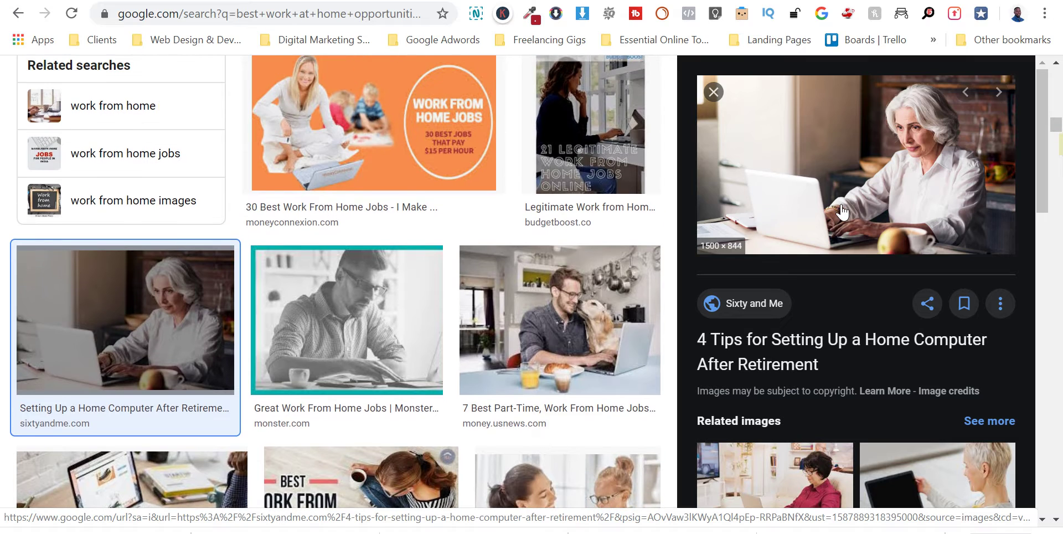
scroll(841, 212, "down", 1)
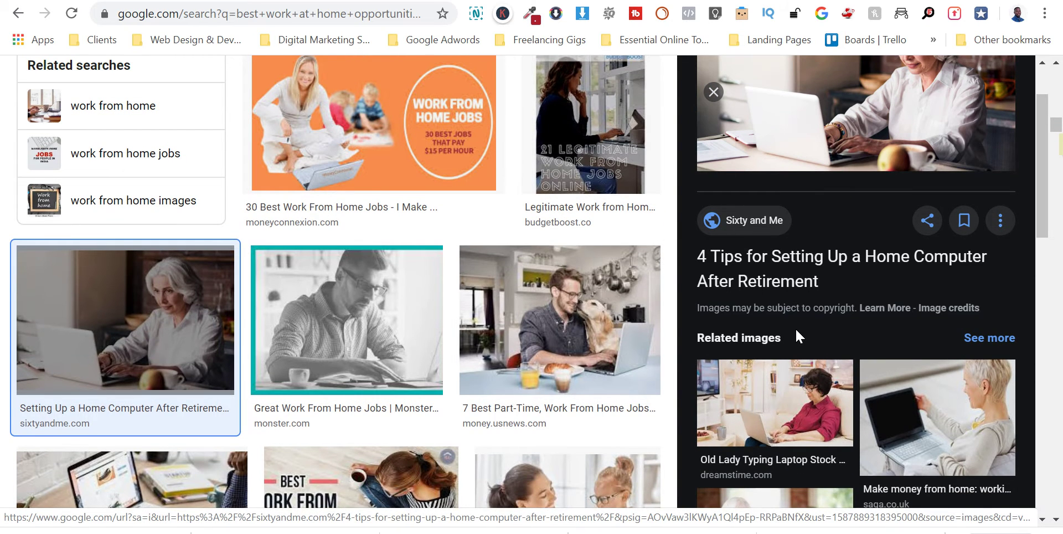
scroll(792, 334, "up", 1)
scroll(803, 339, "up", 2)
scroll(805, 303, "down", 3)
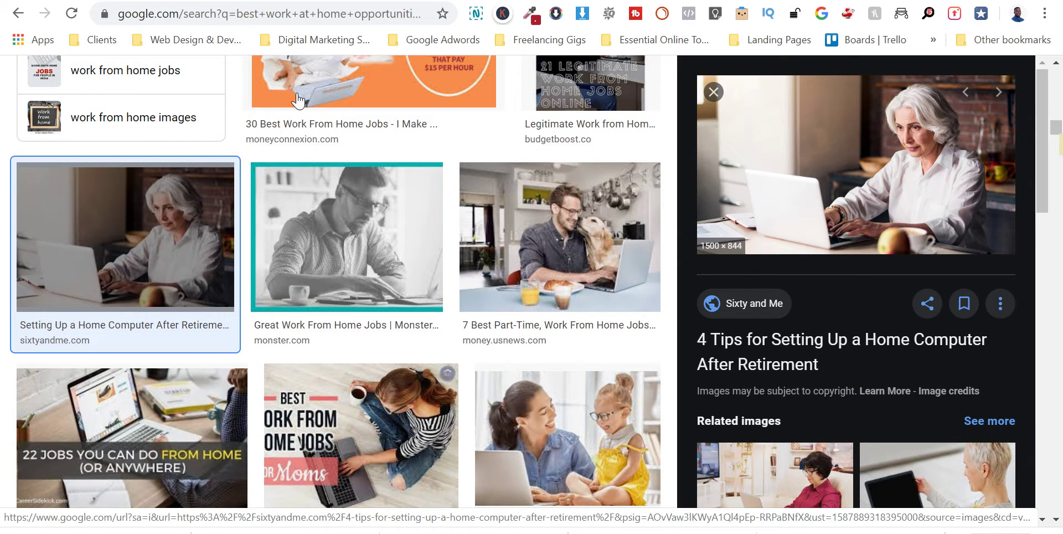
left_click(186, 1)
left_click(144, 2)
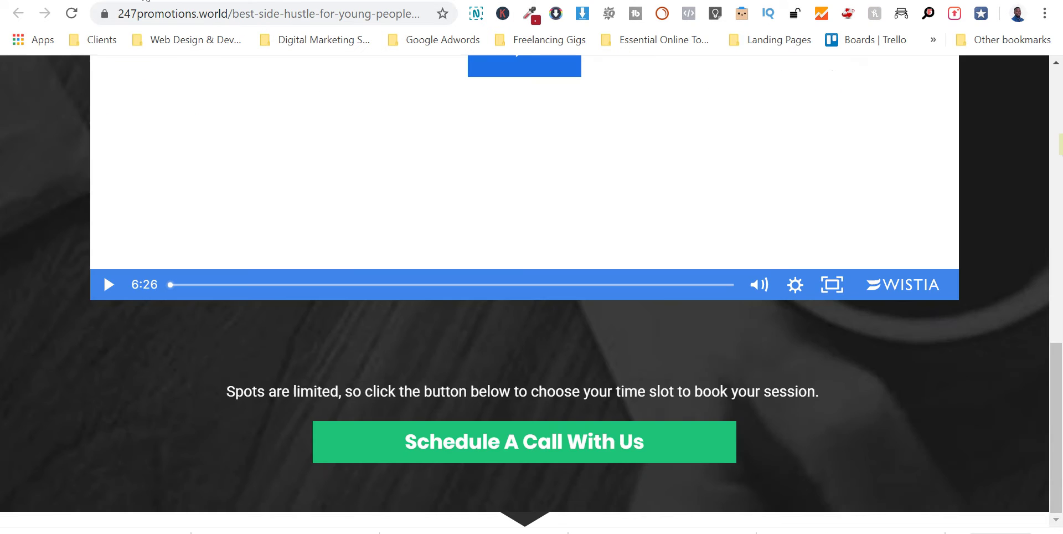
left_click(186, 1)
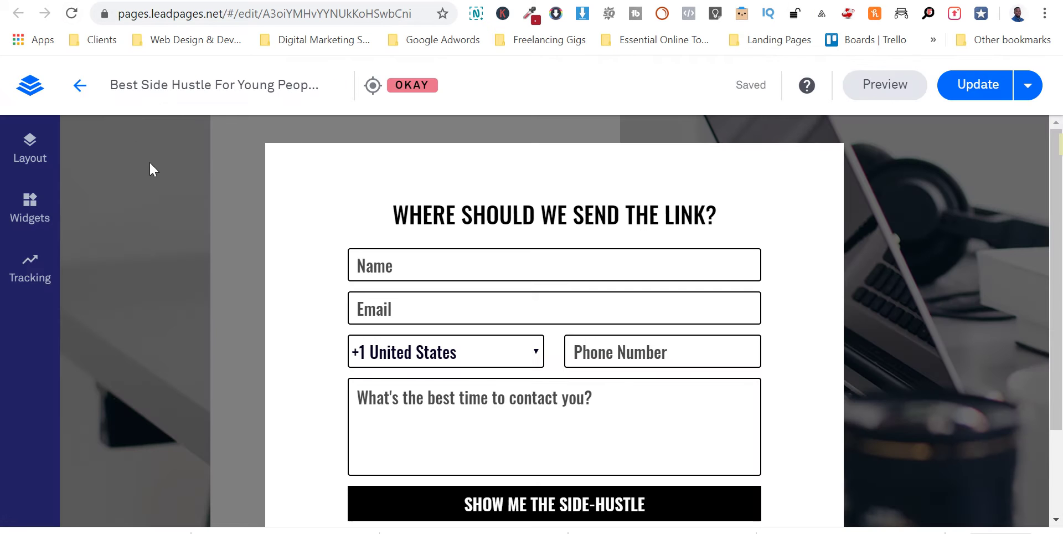
scroll(846, 329, "down", 2)
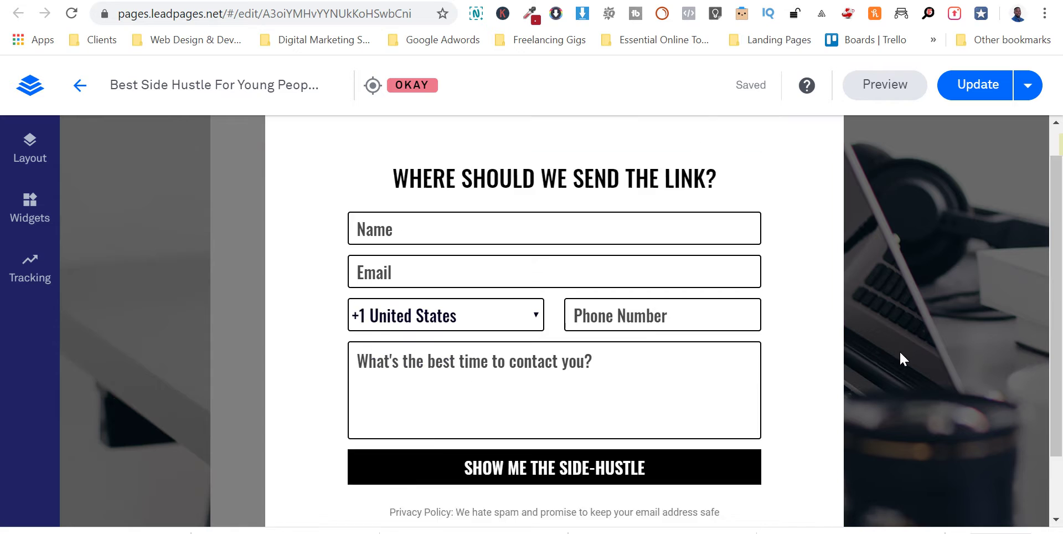
scroll(898, 357, "up", 2)
left_click(128, 2)
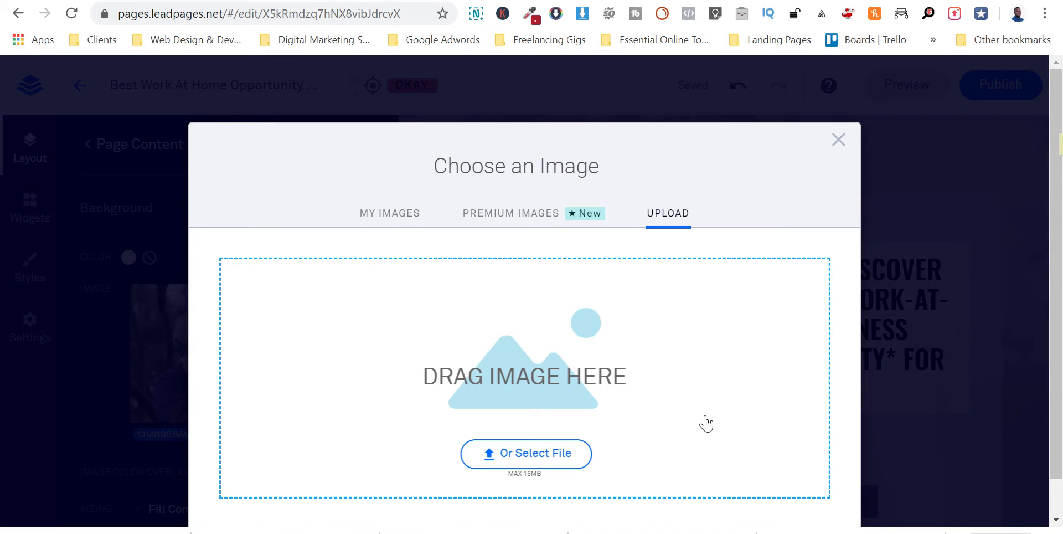
left_click(759, 3)
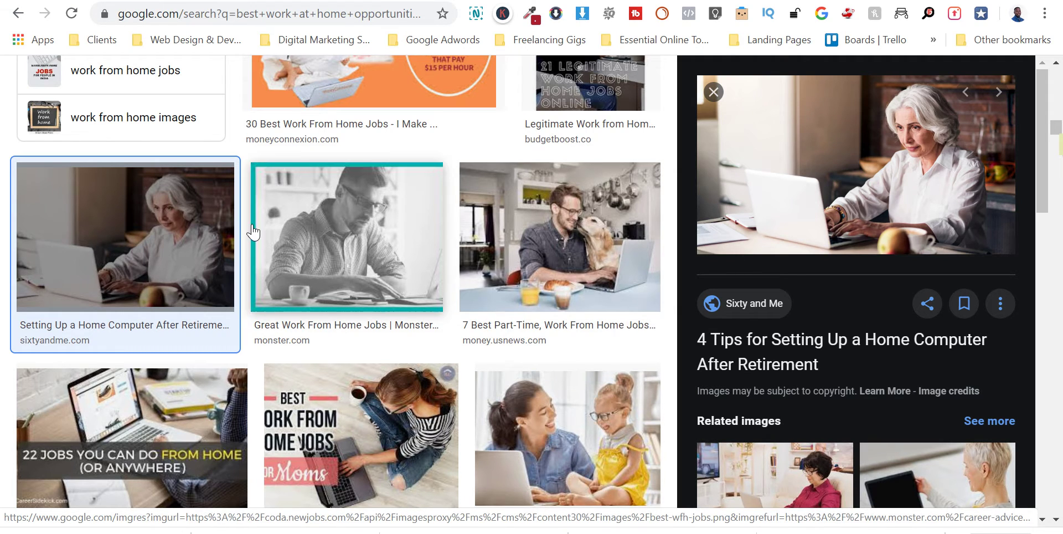
Save the previewed Sixty and Me retiree photo under its suggested file name
right_click(858, 209)
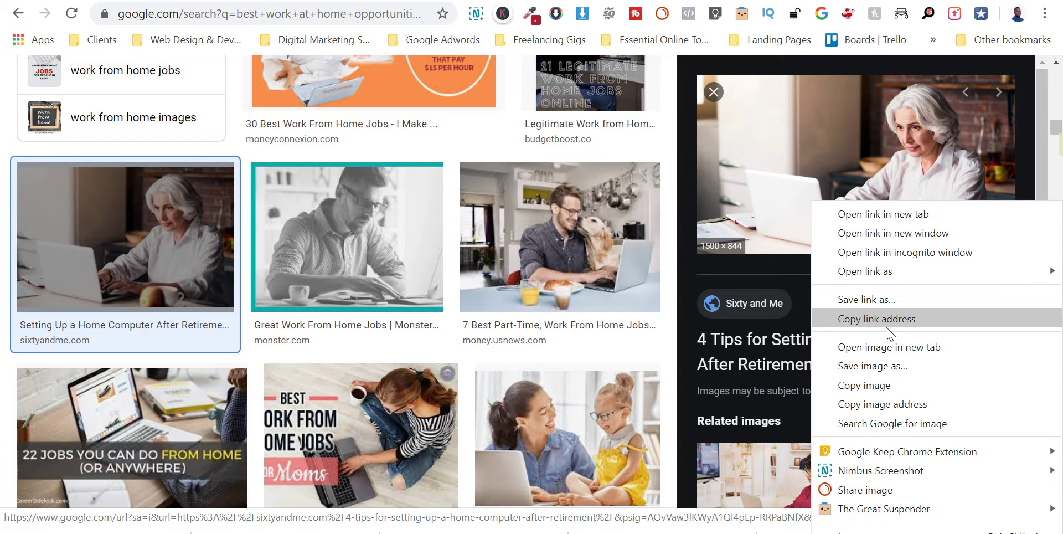
left_click(899, 369)
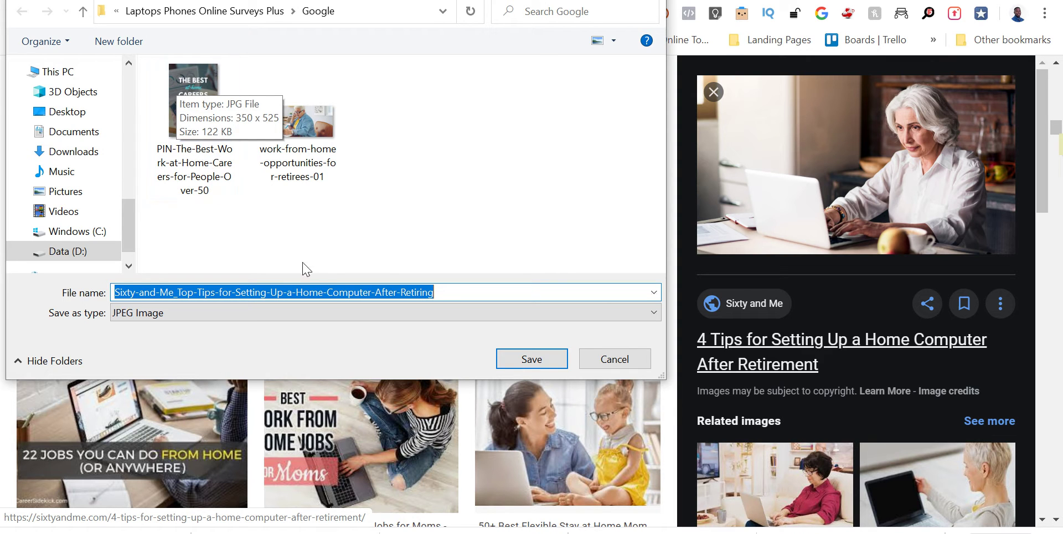
left_click(542, 360)
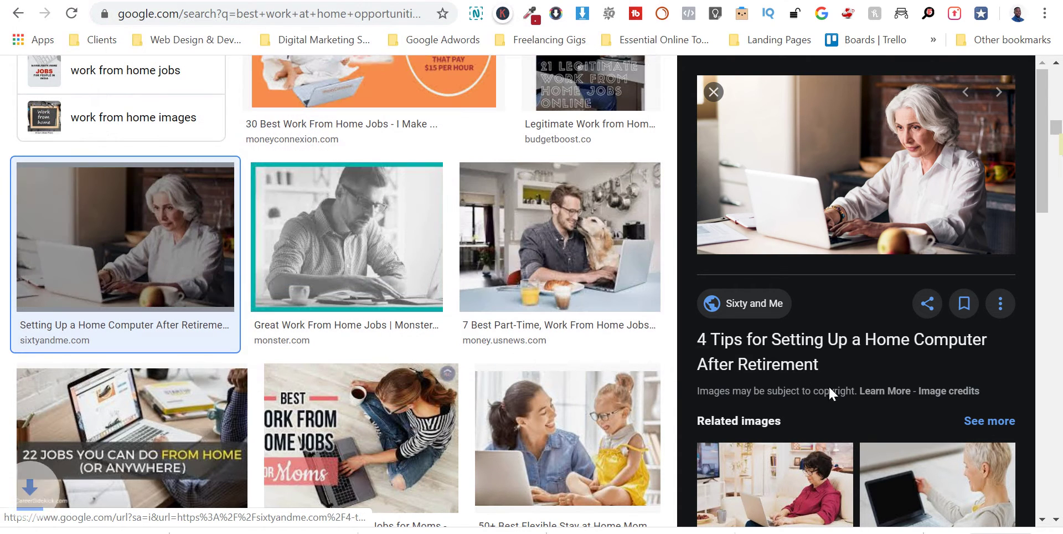
Save the US News 'How Retirees Can Earn Income' photo as work-from-home-opportunities-for-retirees-02
scroll(831, 366, "down", 2)
scroll(848, 329, "down", 4)
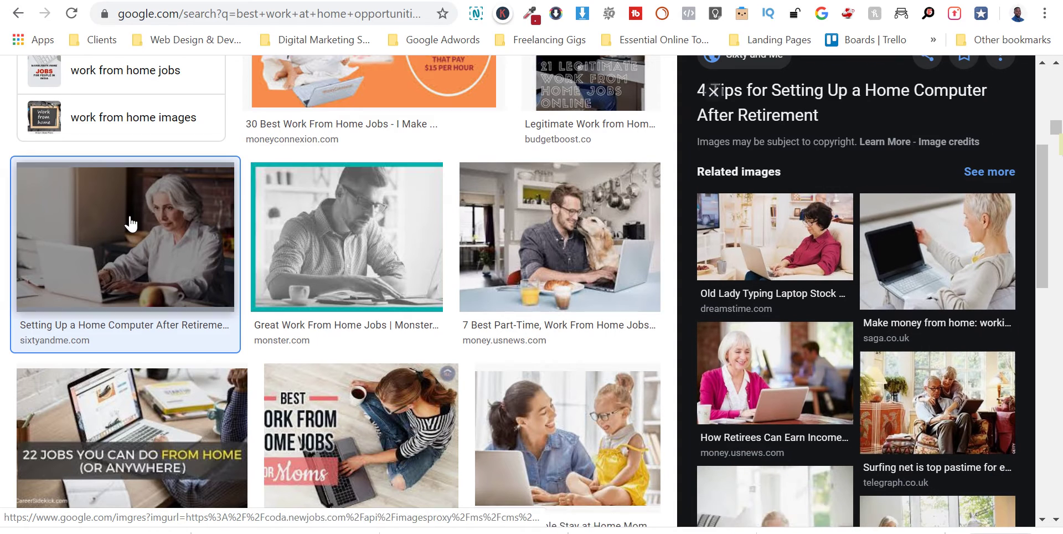
scroll(579, 258, "down", 2)
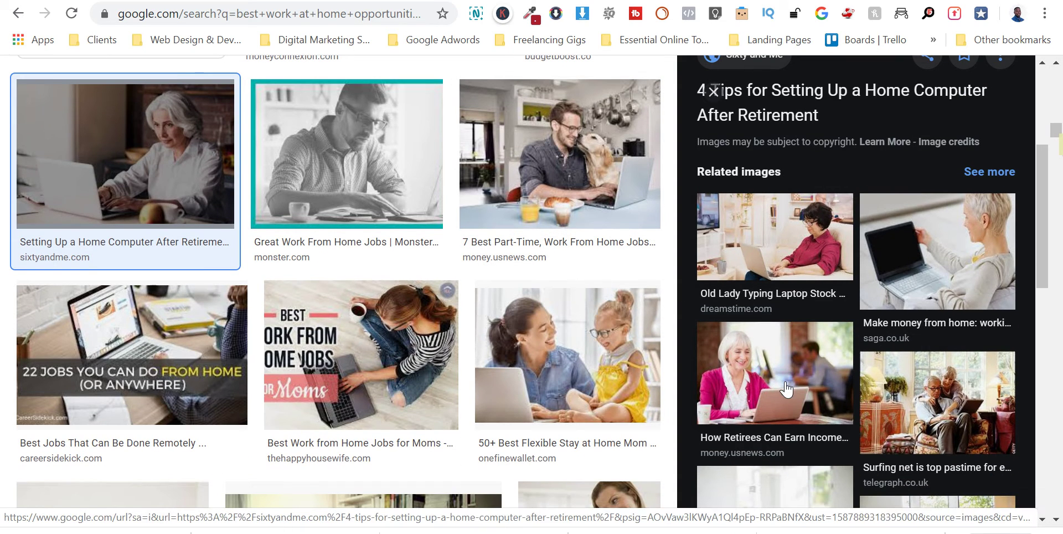
left_click(802, 379)
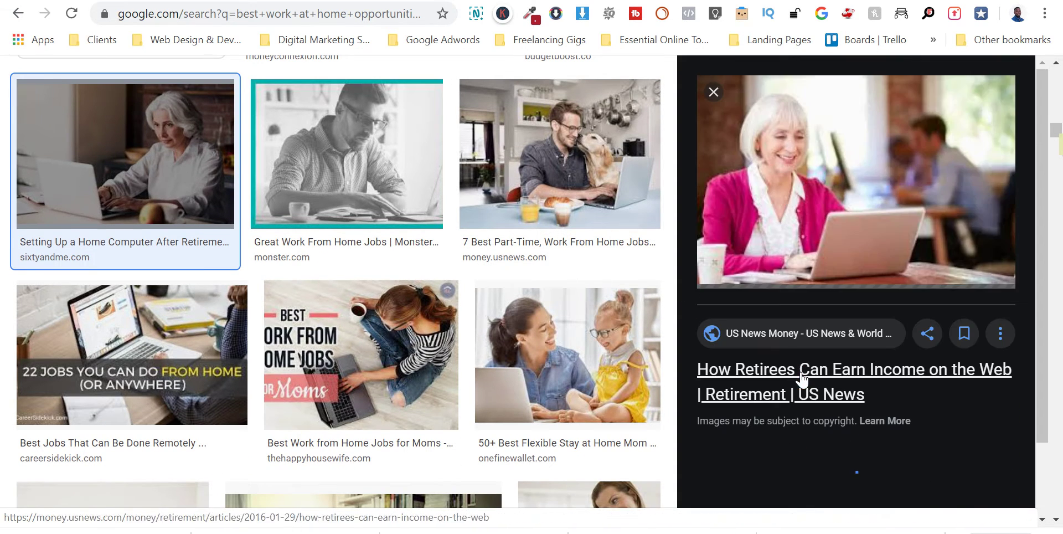
right_click(873, 220)
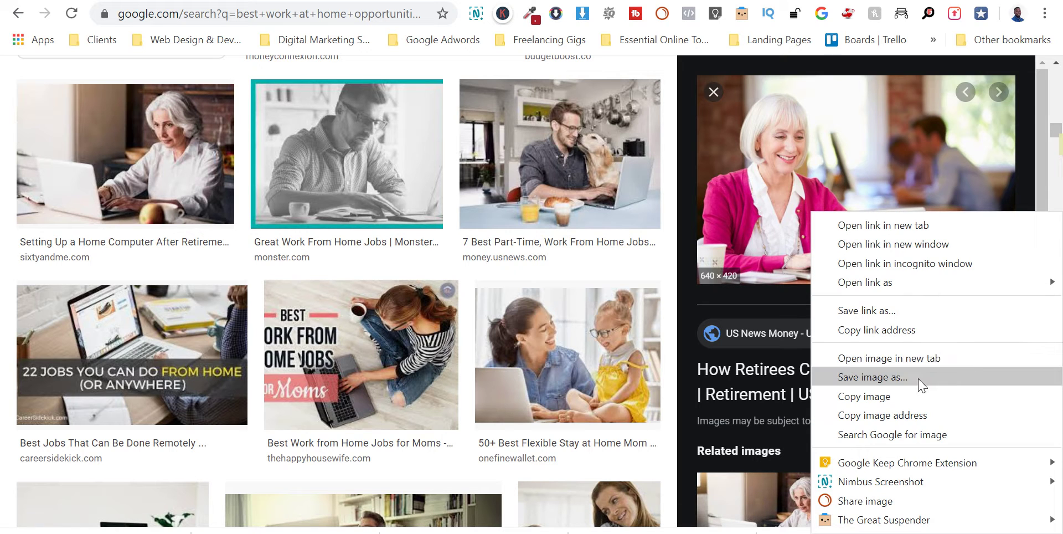
left_click(918, 378)
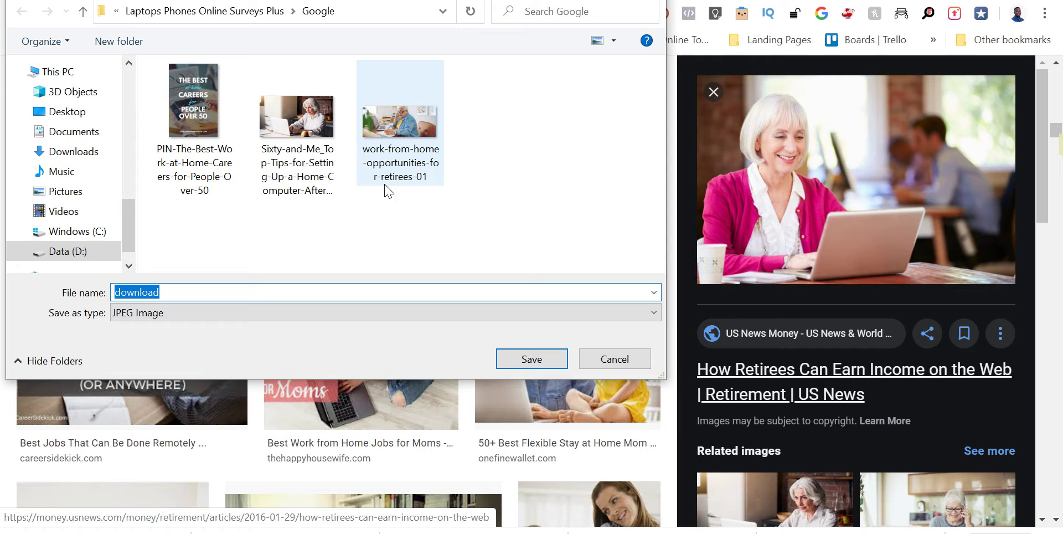
left_click(392, 166)
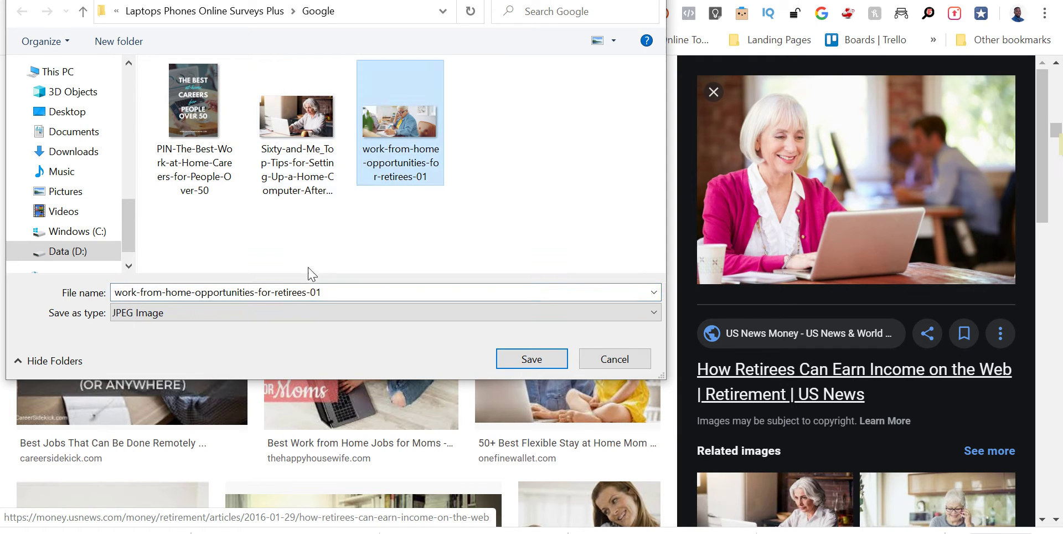
left_click(373, 292)
left_click(387, 293)
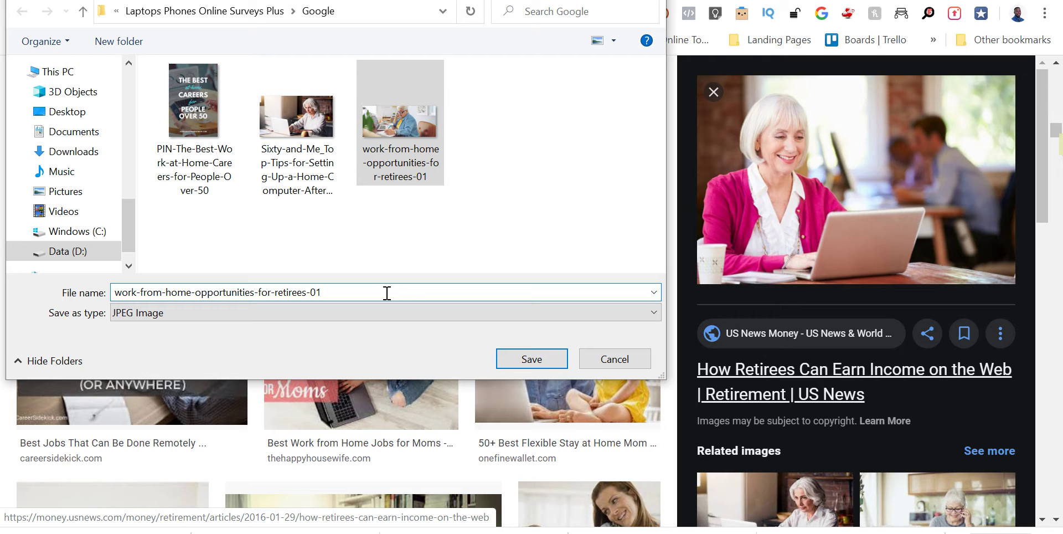
key("BackSpace")
type("2")
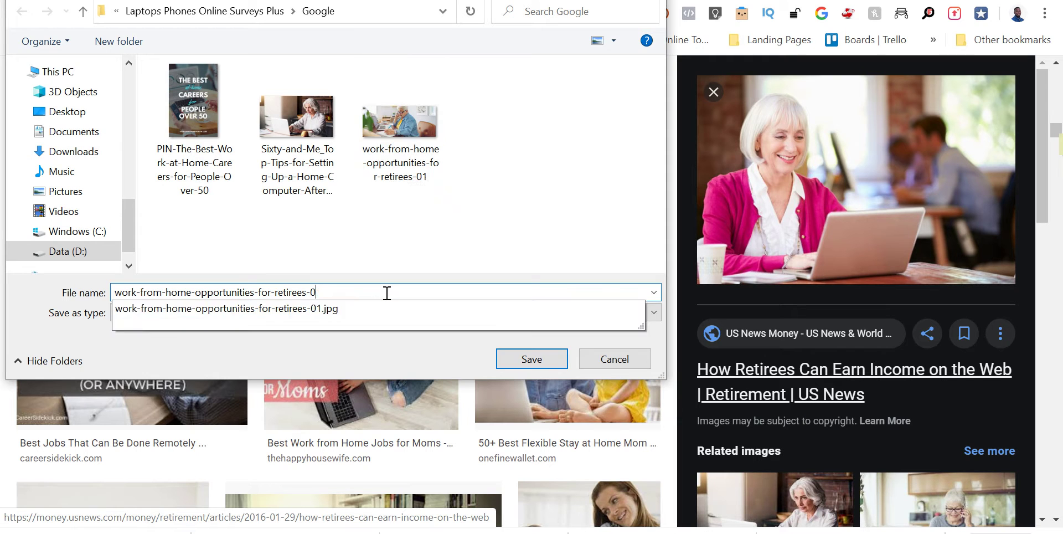
left_click(554, 360)
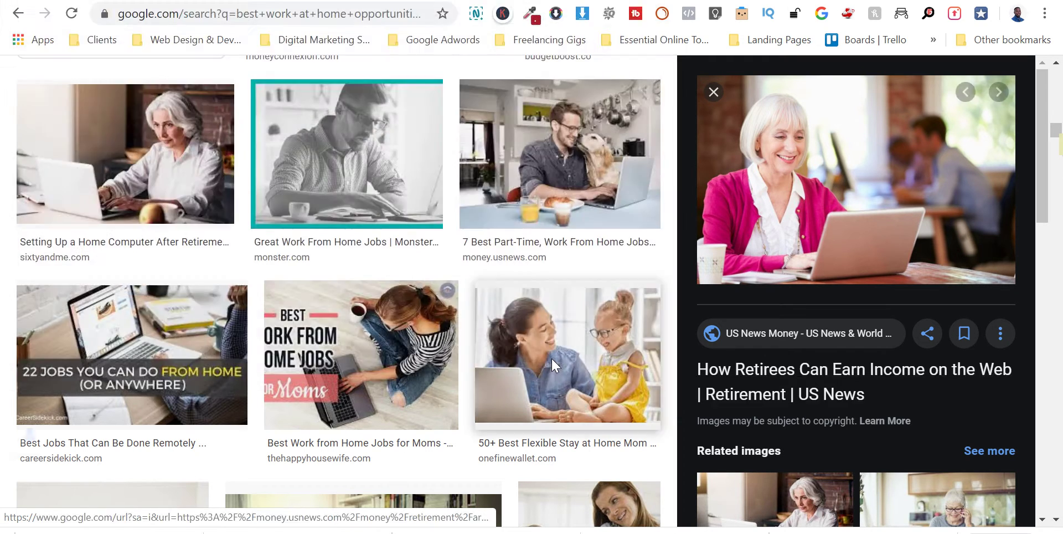
scroll(797, 280, "down", 5)
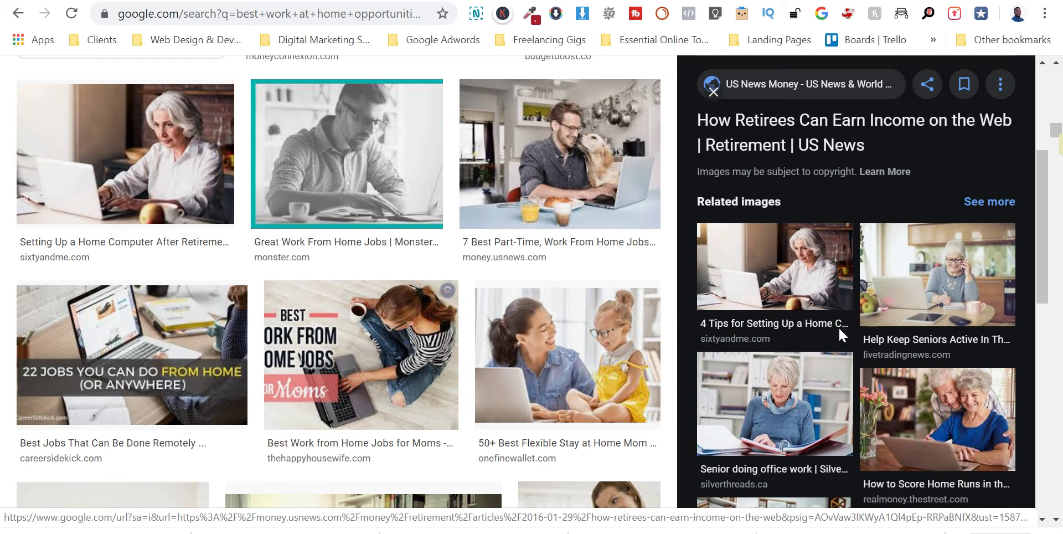
Preview the Live Trading News 'Help Keep Seniors Active In The Work Force' photo from Related images
left_click(961, 287)
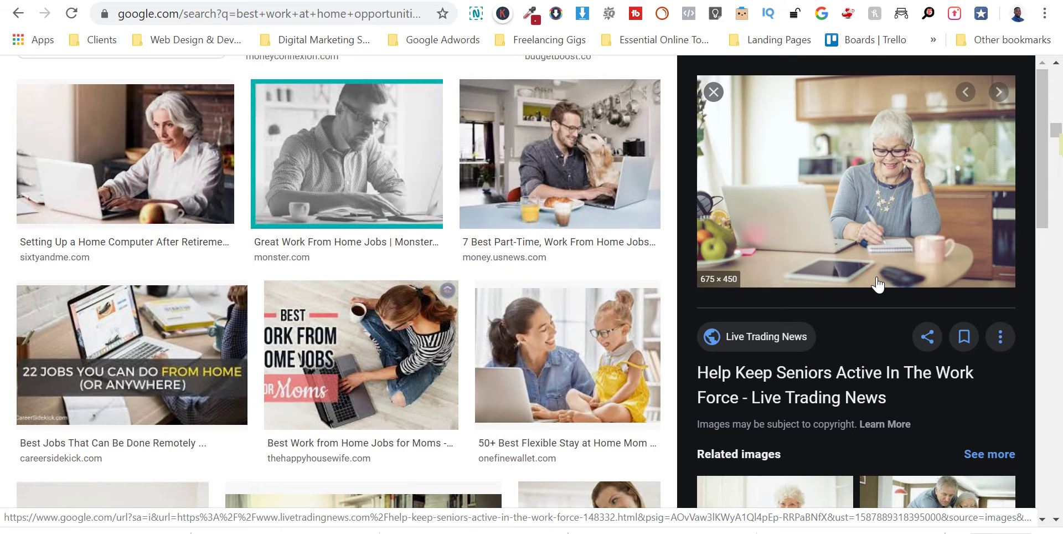
Save the senior woman phone-and-laptop photo, editing the -02 name to work-from-home-opportunities-for-retirees-seniors-03
right_click(812, 209)
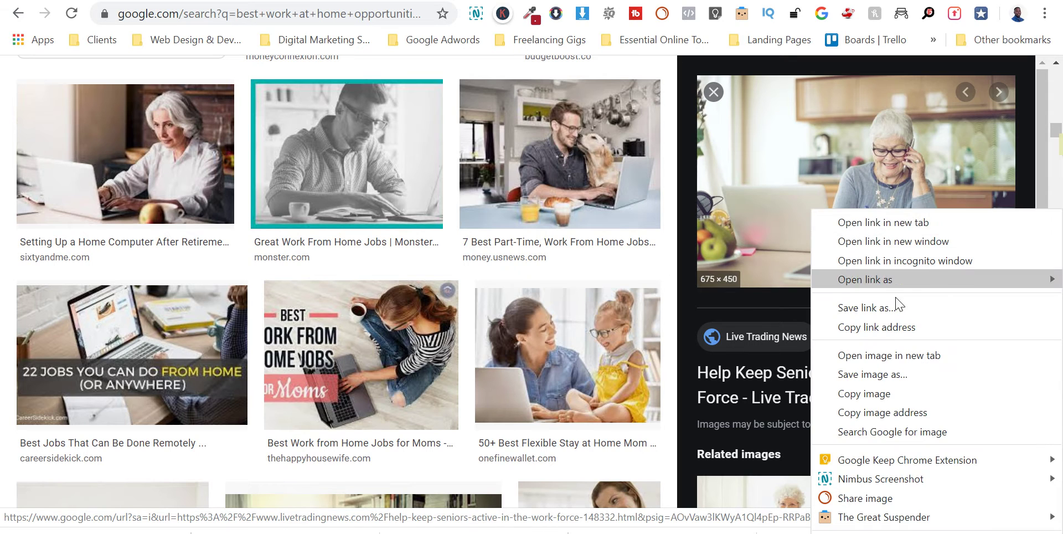
left_click(894, 376)
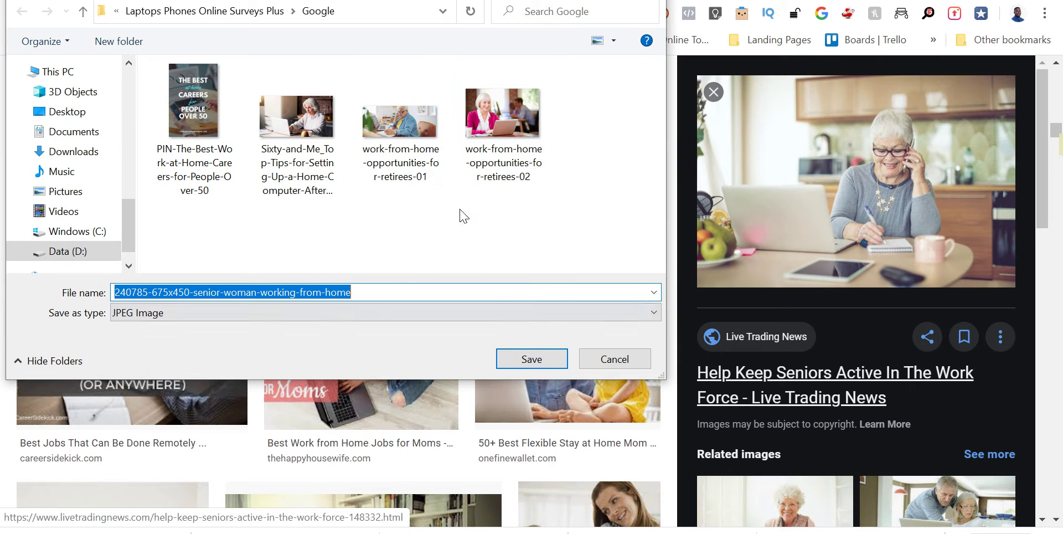
left_click(514, 183)
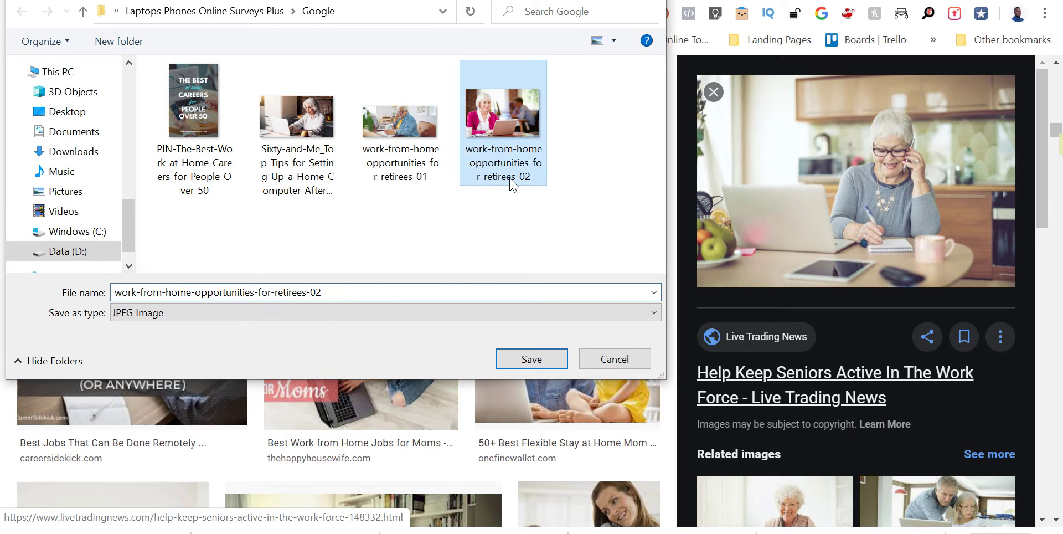
left_click(310, 299)
left_click(310, 298)
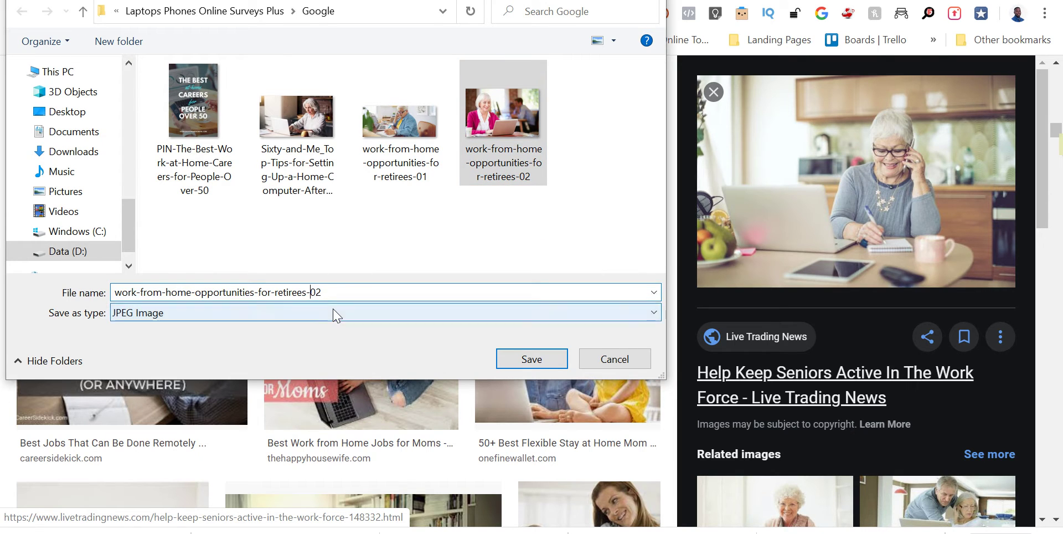
type("seniors-")
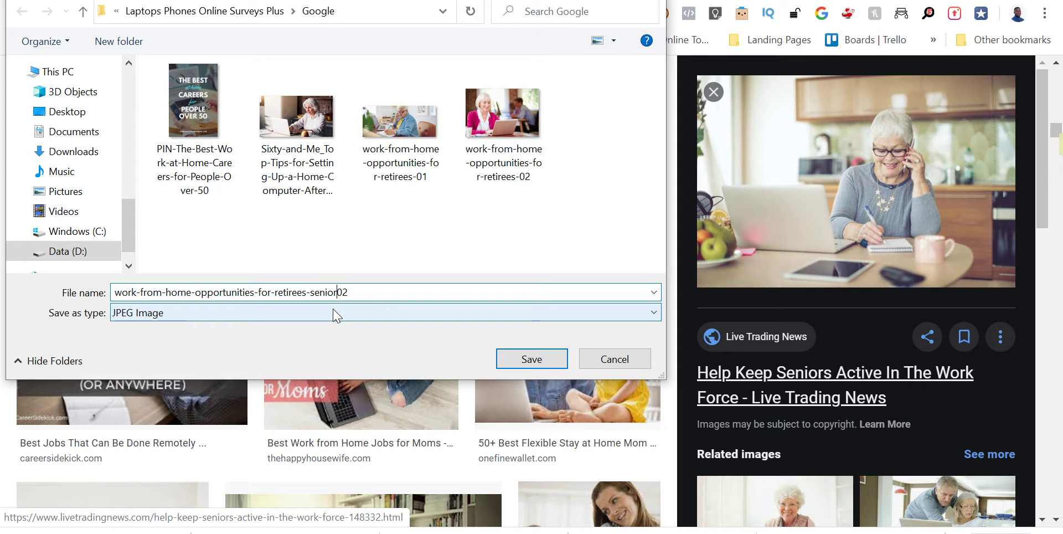
left_click(382, 292)
key("BackSpace")
type("3")
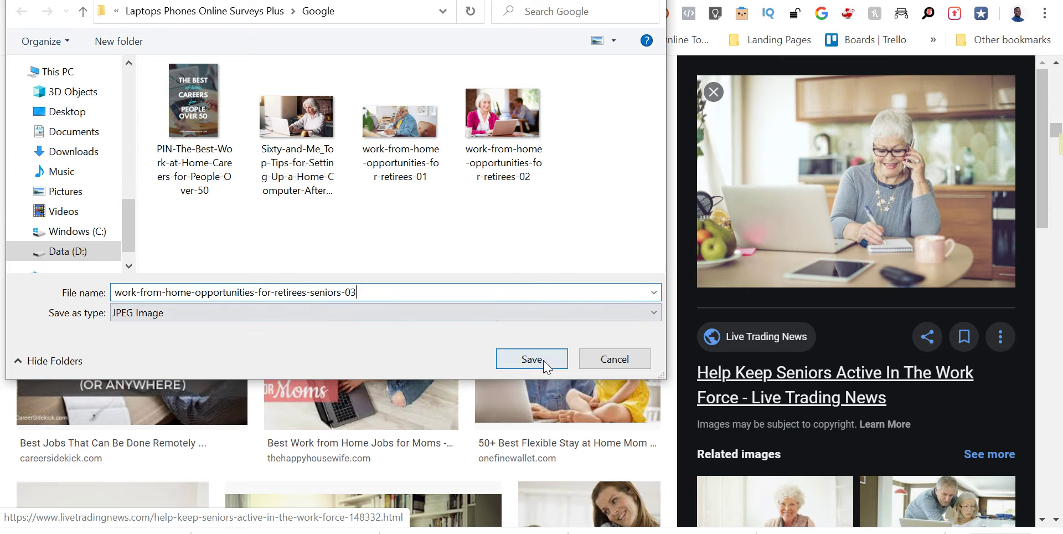
left_click(536, 359)
Save the senior couple laptop photo as work-from-home-opportunities-for-retirees-seniors-04
scroll(822, 304, "down", 2)
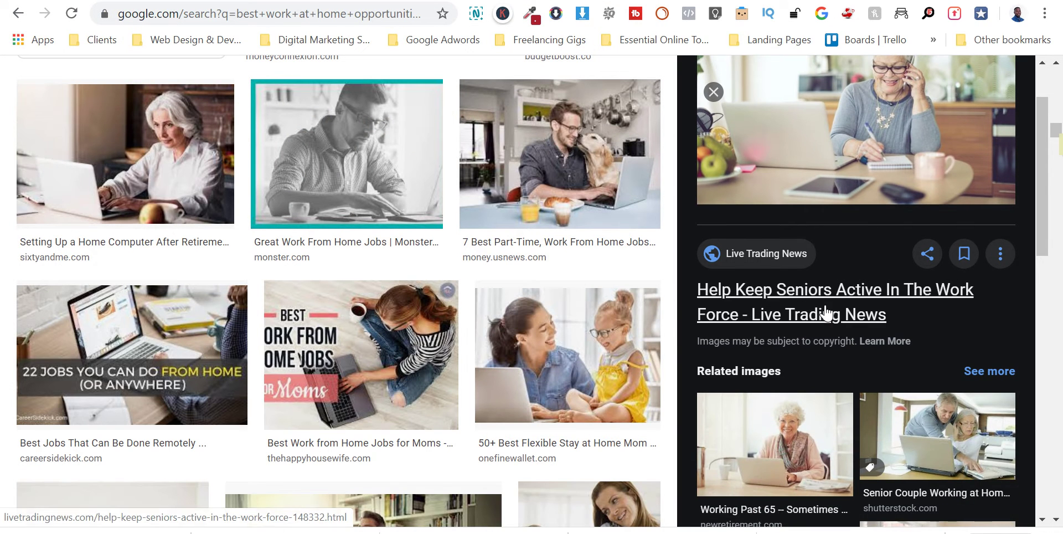
scroll(853, 189, "up", 1)
scroll(836, 249, "down", 2)
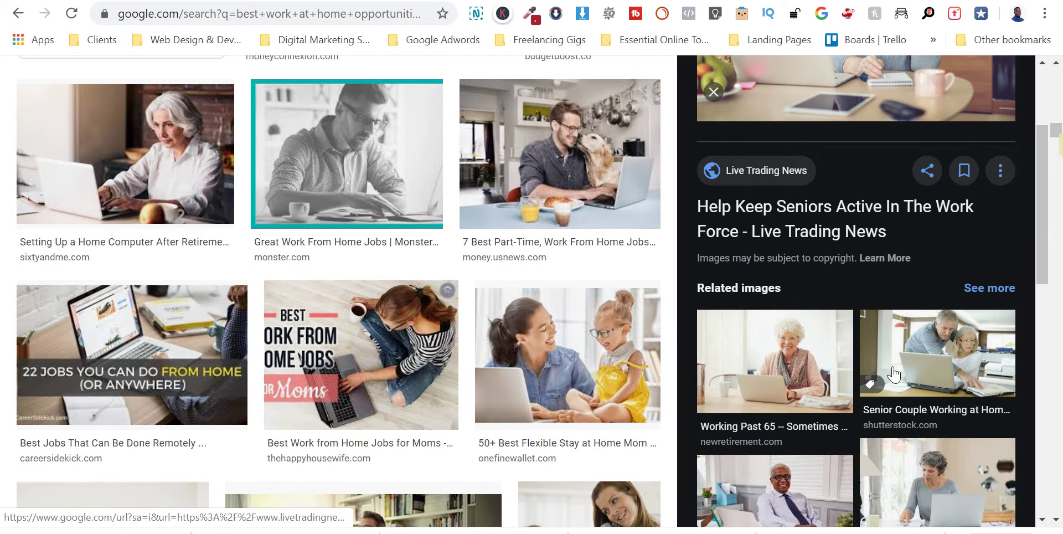
left_click(920, 379)
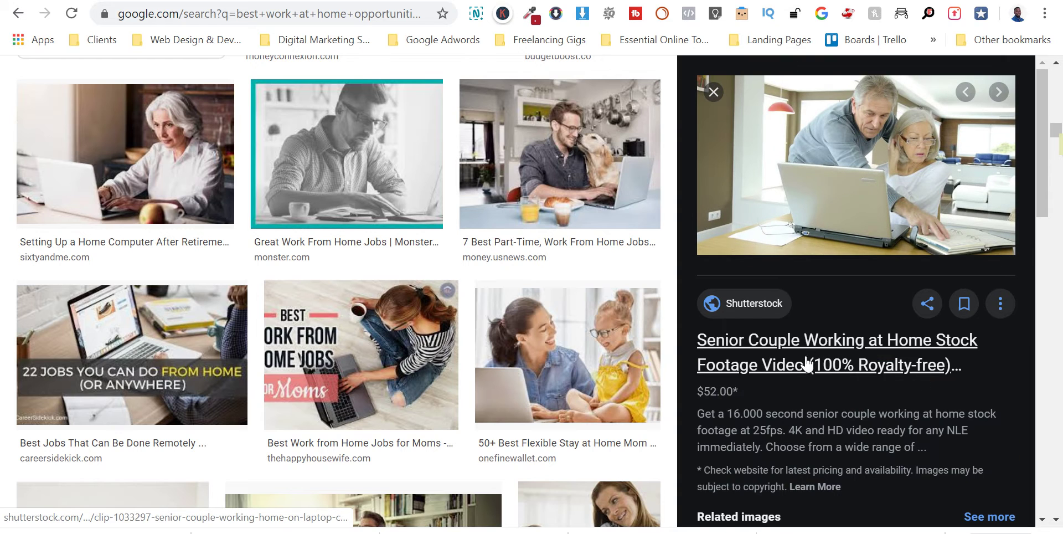
right_click(839, 185)
left_click(902, 350)
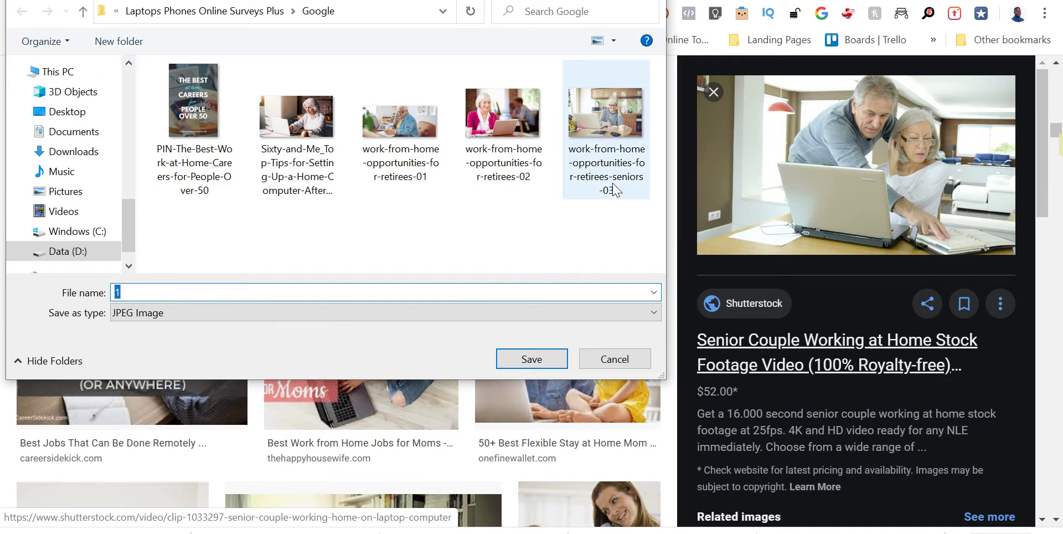
left_click(609, 188)
left_click(391, 294)
left_click(414, 297)
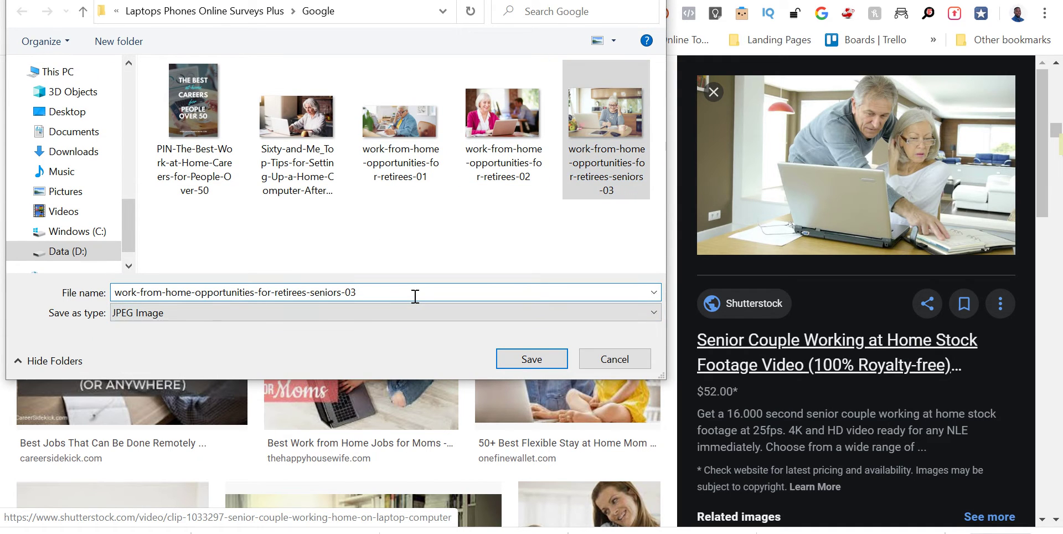
key("BackSpace")
type("4")
left_click(527, 358)
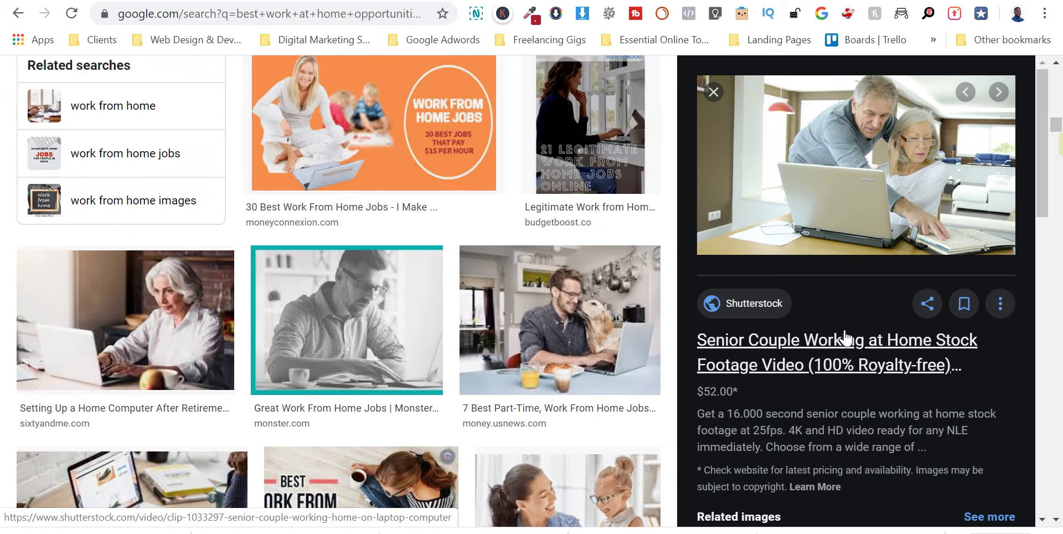
Open the WISE senior employment photo and begin saving it, removing the name's trailing 4
scroll(845, 360, "down", 5)
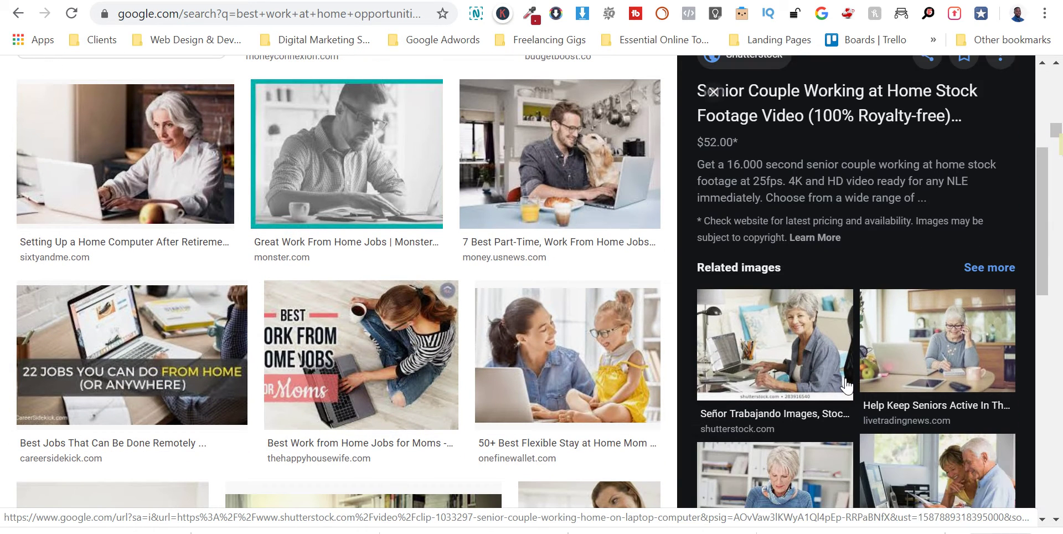
scroll(852, 377, "down", 3)
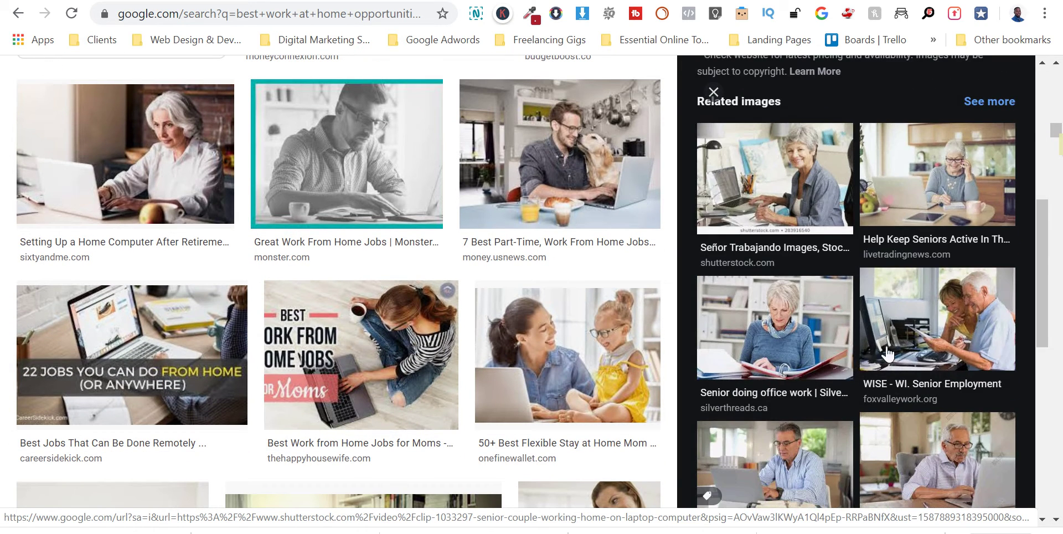
left_click(920, 339)
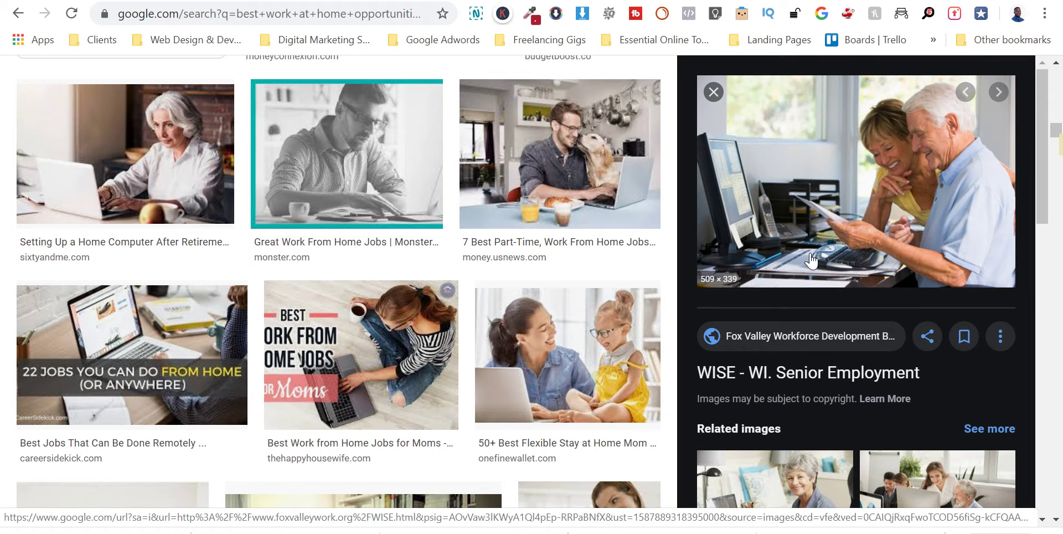
right_click(852, 204)
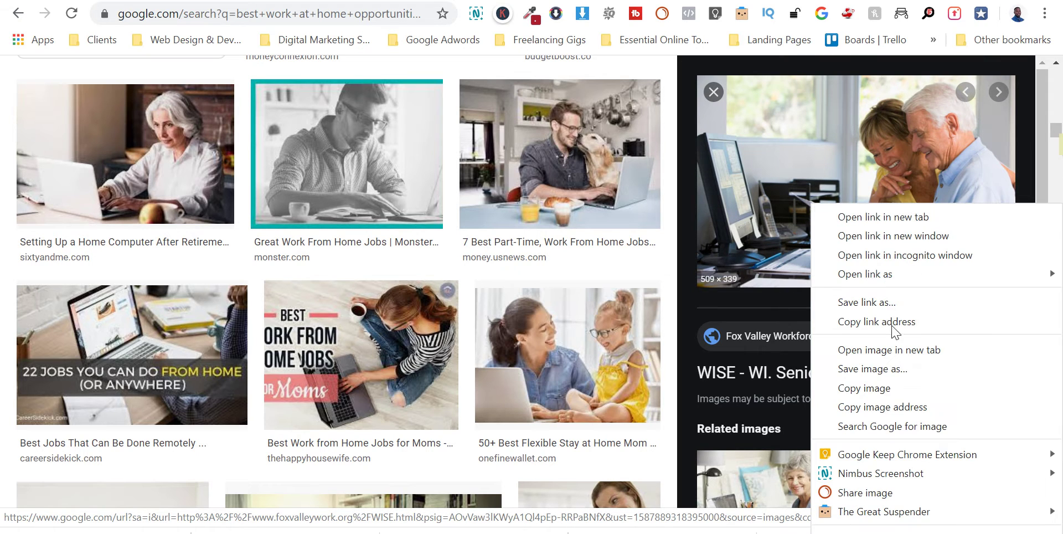
left_click(899, 368)
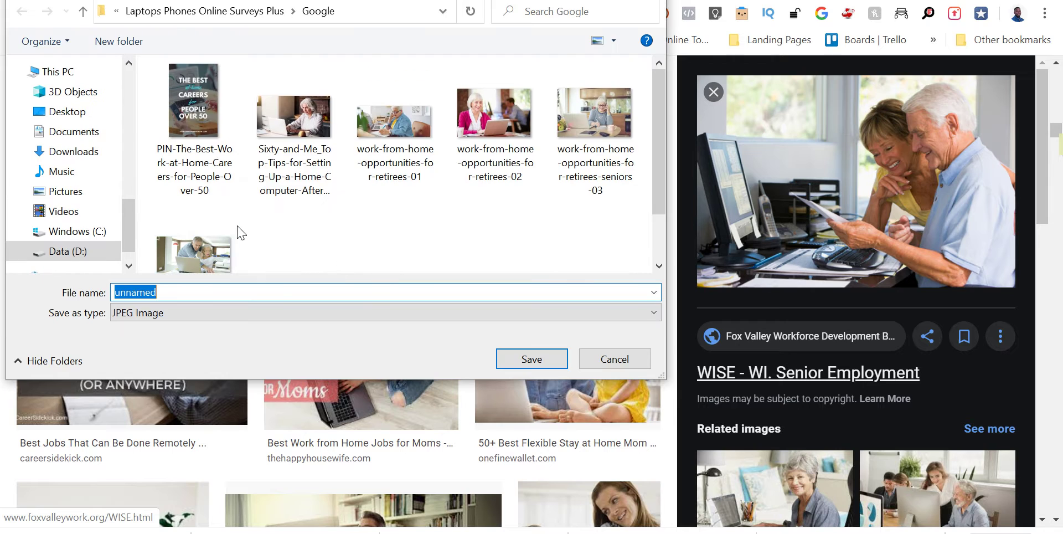
scroll(503, 146, "down", 1)
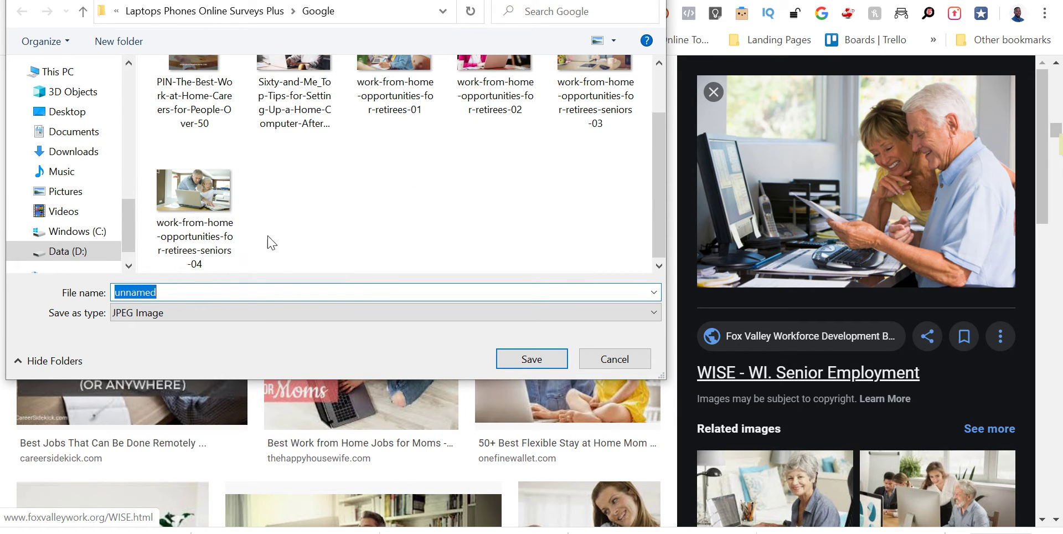
left_click(194, 191)
left_click(381, 293)
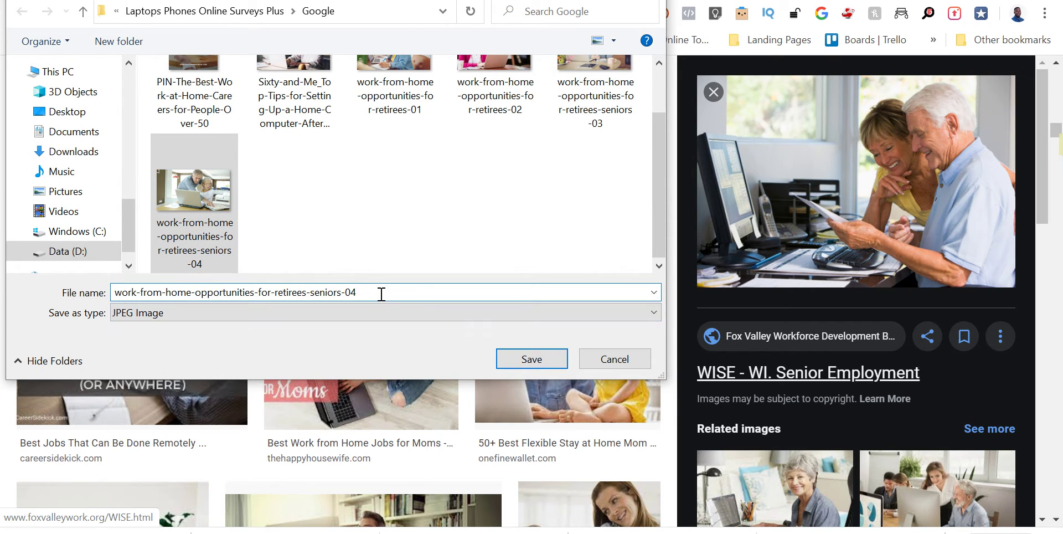
key("BackSpace")
Finish saving the WISE photo as work-from-home-opportunities-for-retirees-seniors-05
type("5")
left_click(554, 360)
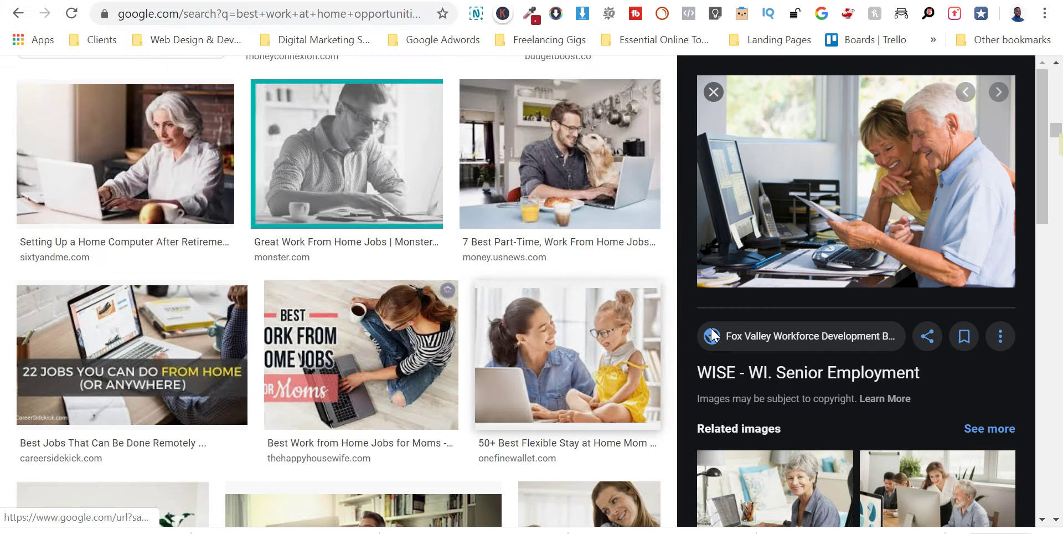
scroll(863, 382, "down", 1)
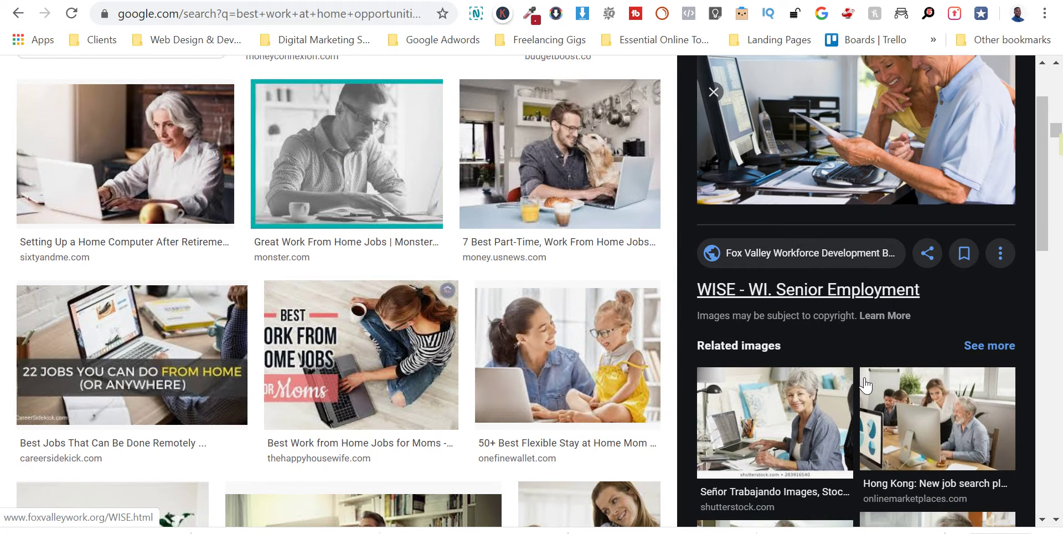
scroll(873, 385, "down", 1)
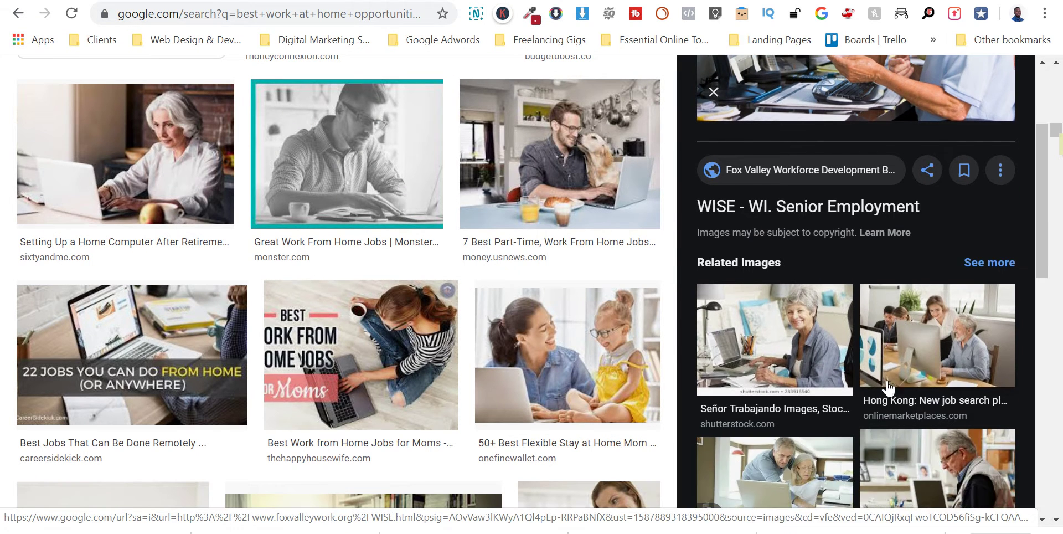
scroll(884, 386, "down", 1)
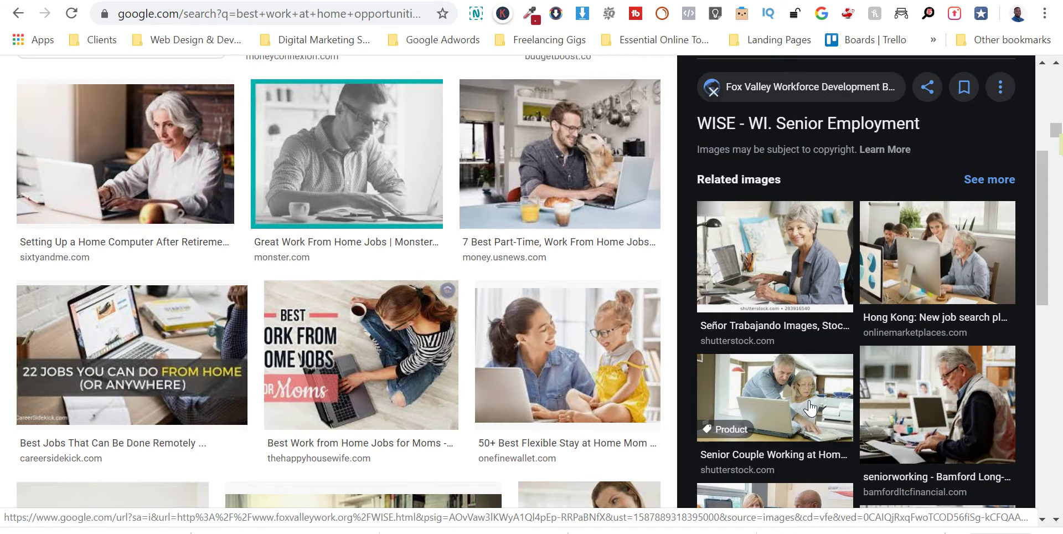
scroll(809, 408, "down", 2)
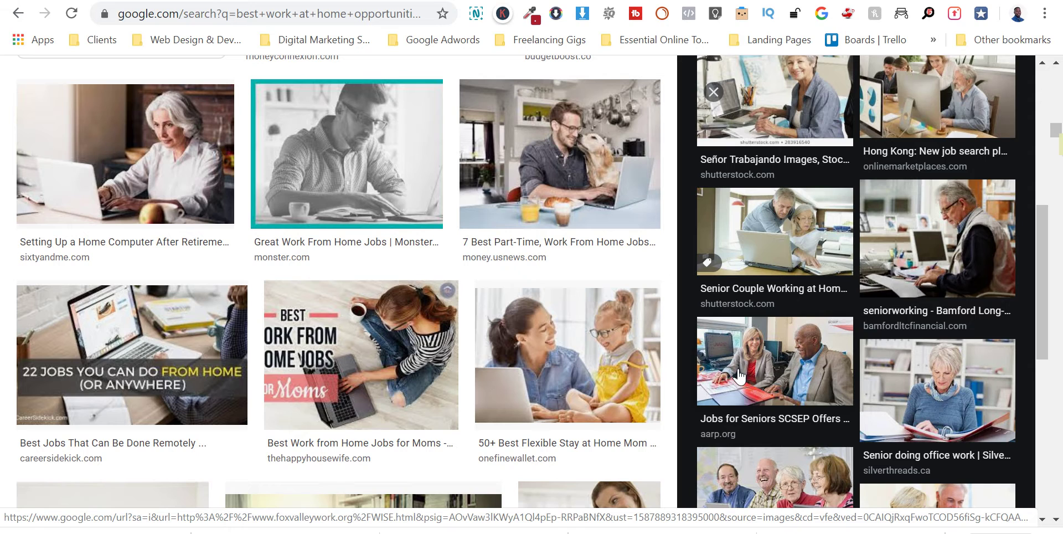
scroll(740, 376, "down", 1)
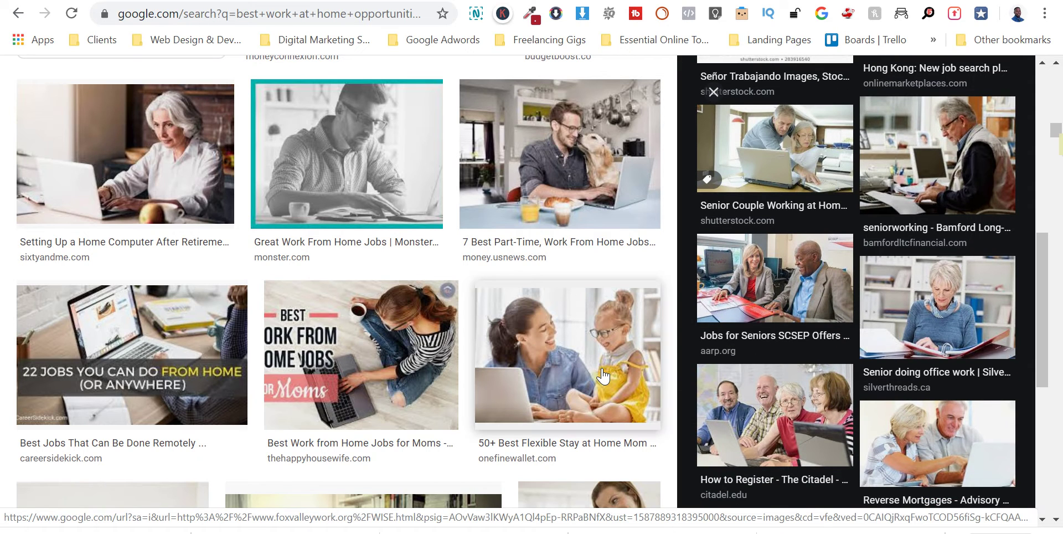
scroll(779, 376, "down", 1)
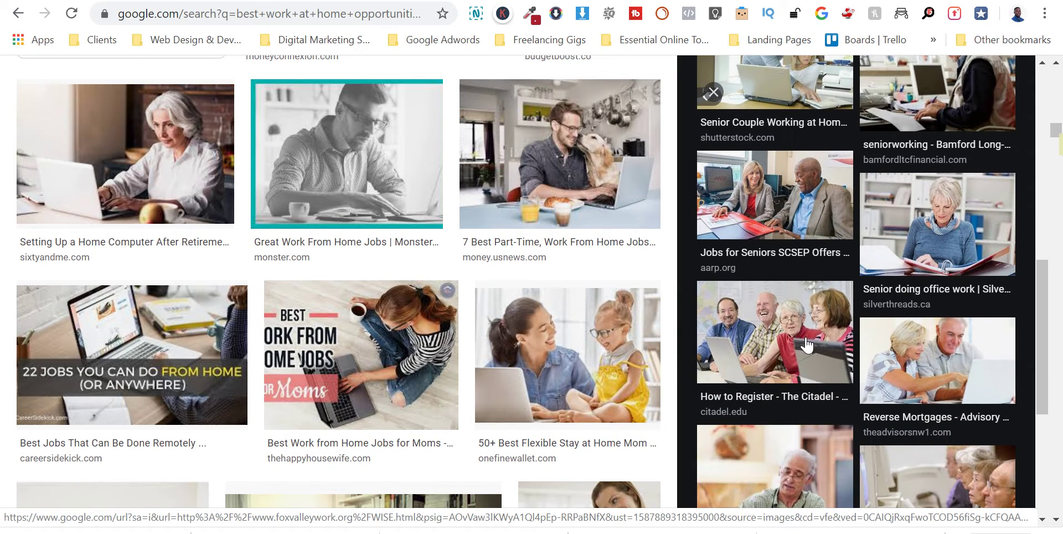
Browse via the Citadel and Setting Up a Home Computer images to the Old Lady Typing Laptop photo
left_click(774, 332)
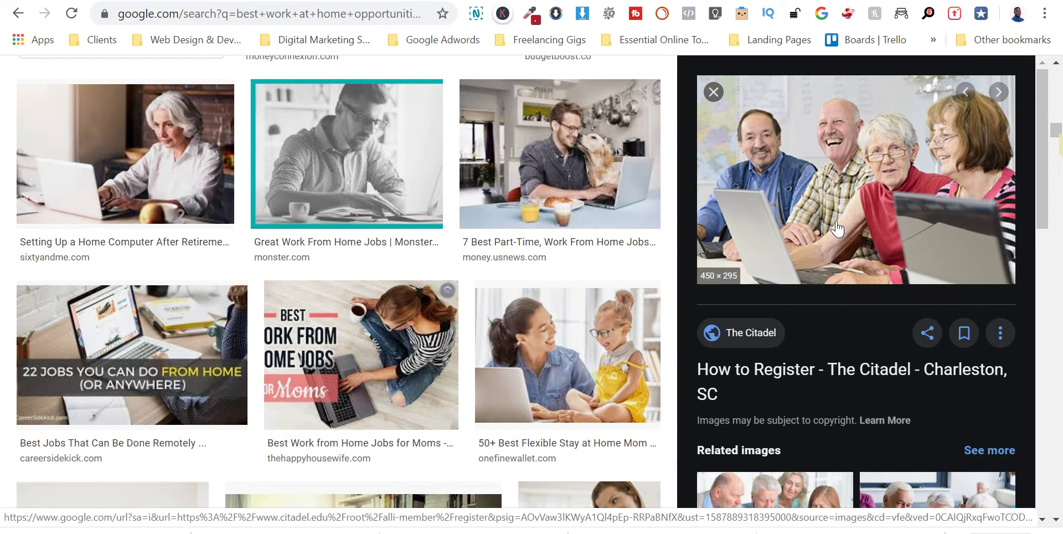
scroll(838, 216, "down", 3)
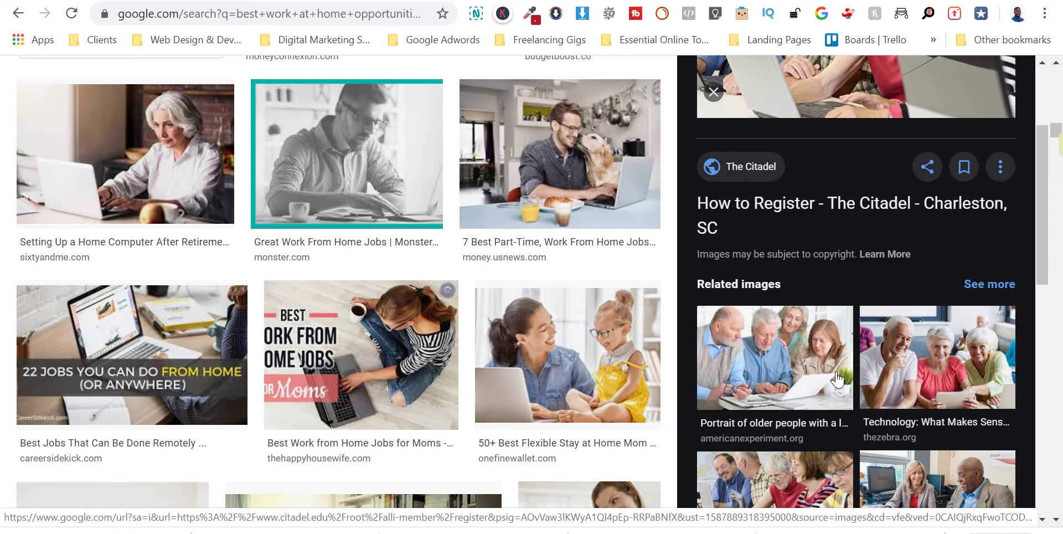
scroll(864, 343, "up", 3)
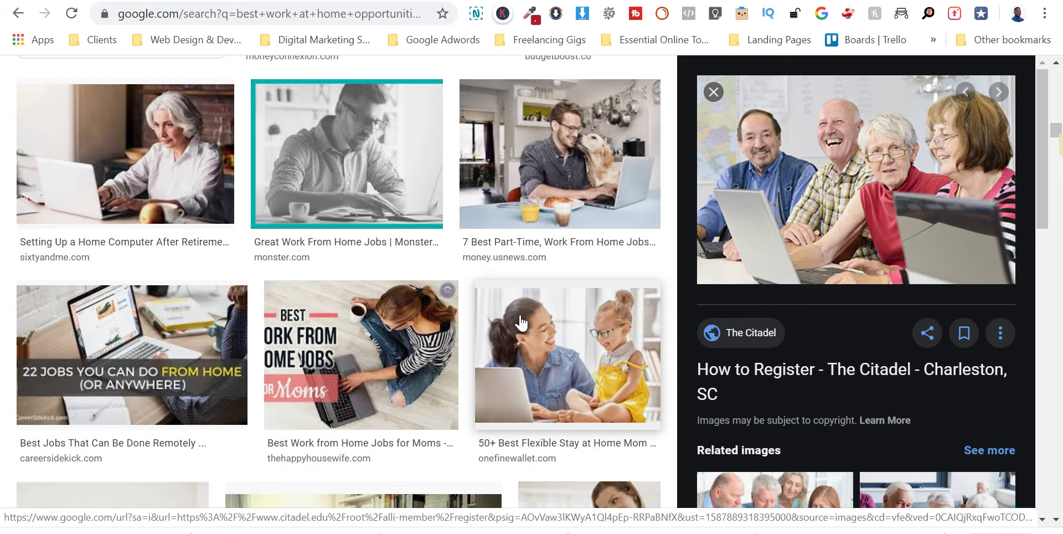
scroll(521, 322, "down", 7)
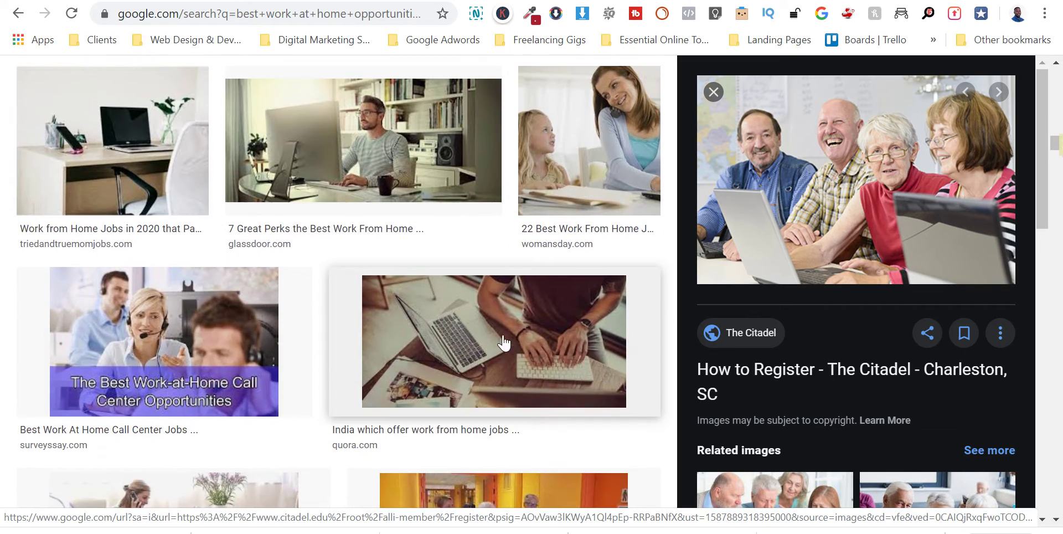
scroll(196, 212, "up", 10)
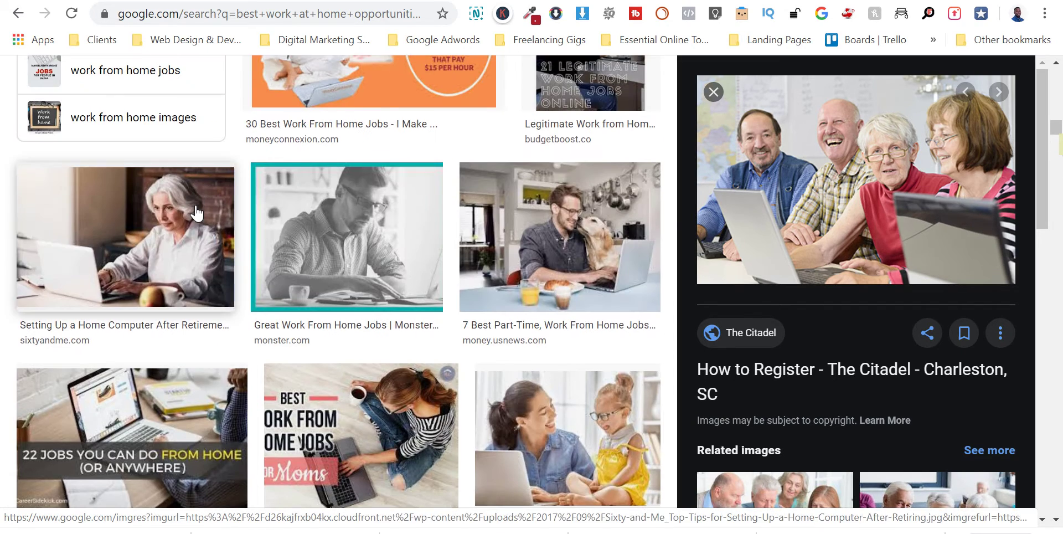
left_click(196, 212)
scroll(896, 283, "down", 5)
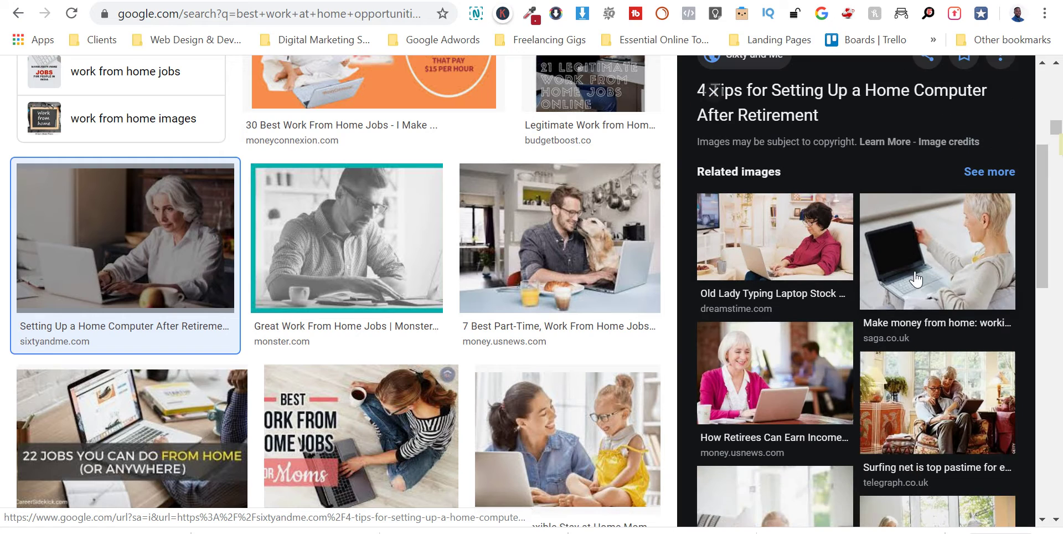
left_click(803, 280)
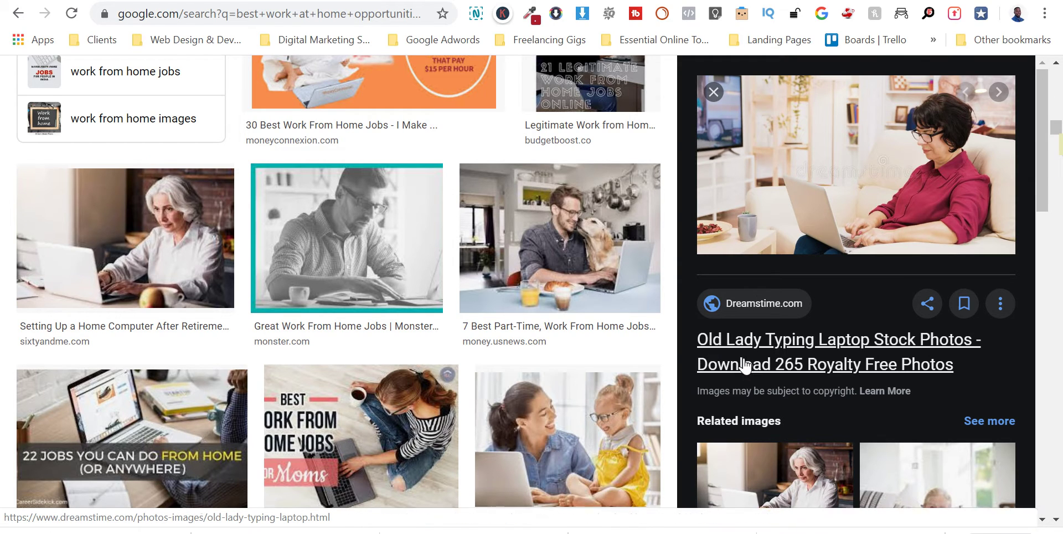
Save the Dreamstime old-lady-typing photo, changing the -05 name to work-from-home-opportunities-for-retirees-seniors-06
right_click(859, 186)
left_click(905, 337)
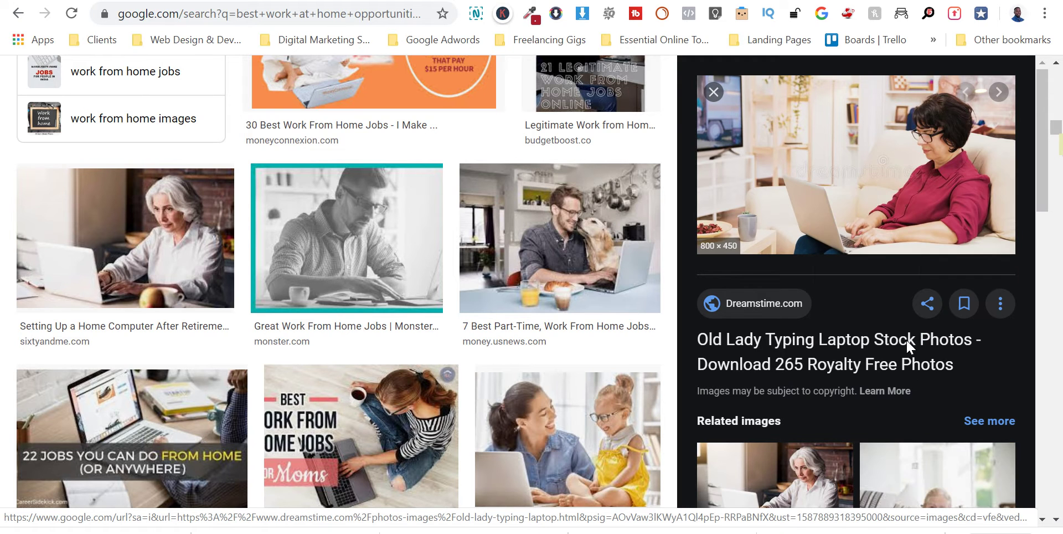
left_click(304, 225)
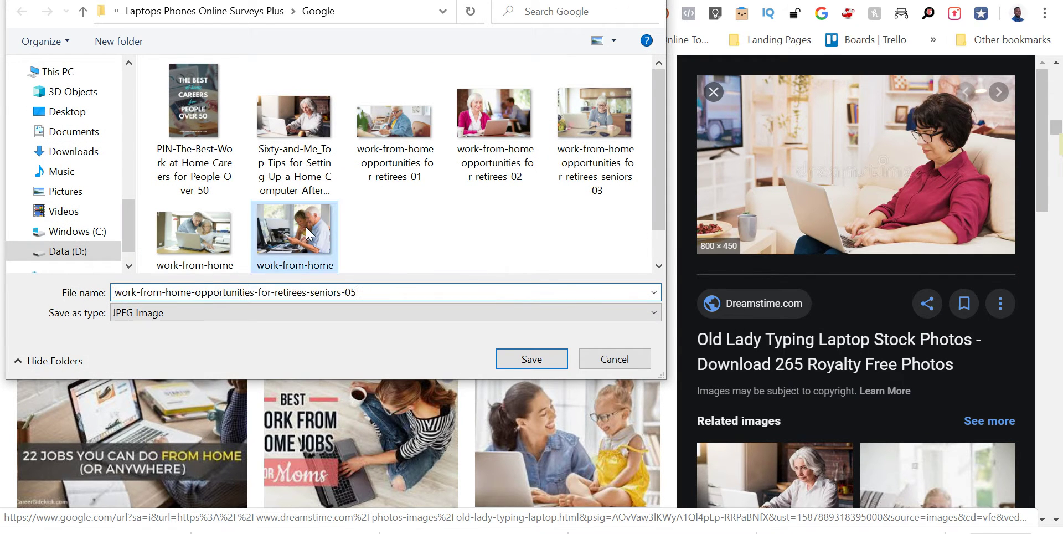
left_click(397, 293)
left_click(396, 296)
key("BackSpace")
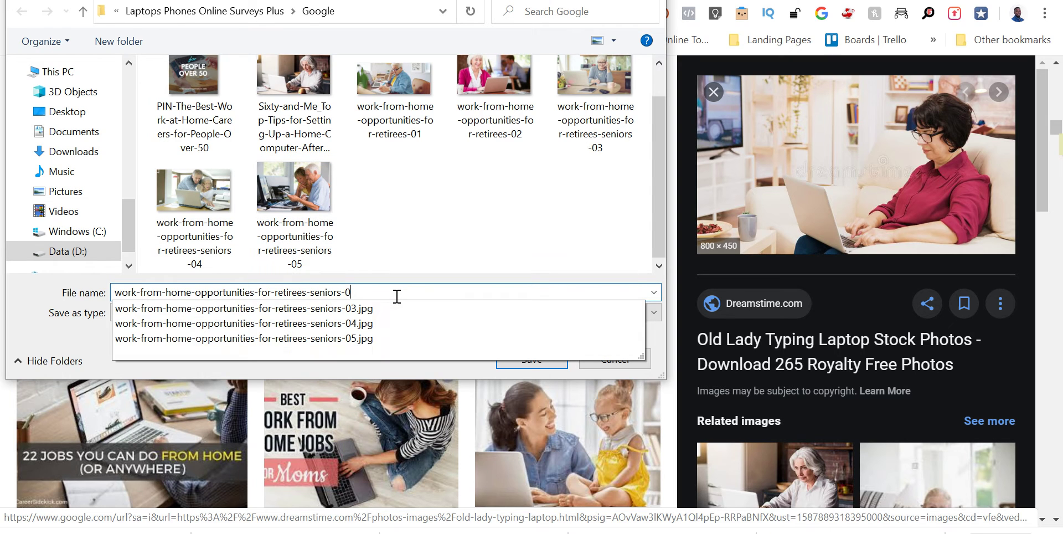
type("6")
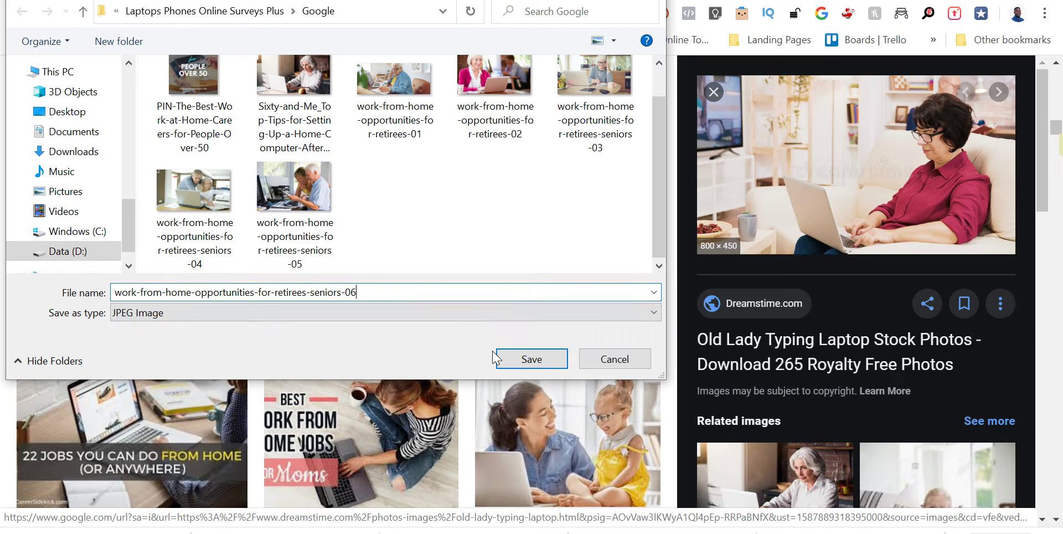
left_click(554, 361)
Browse senior-woman laptop and shopping thumbnails, ending on the Dreamstime thumbs-up senior woman photo
scroll(780, 388, "down", 3)
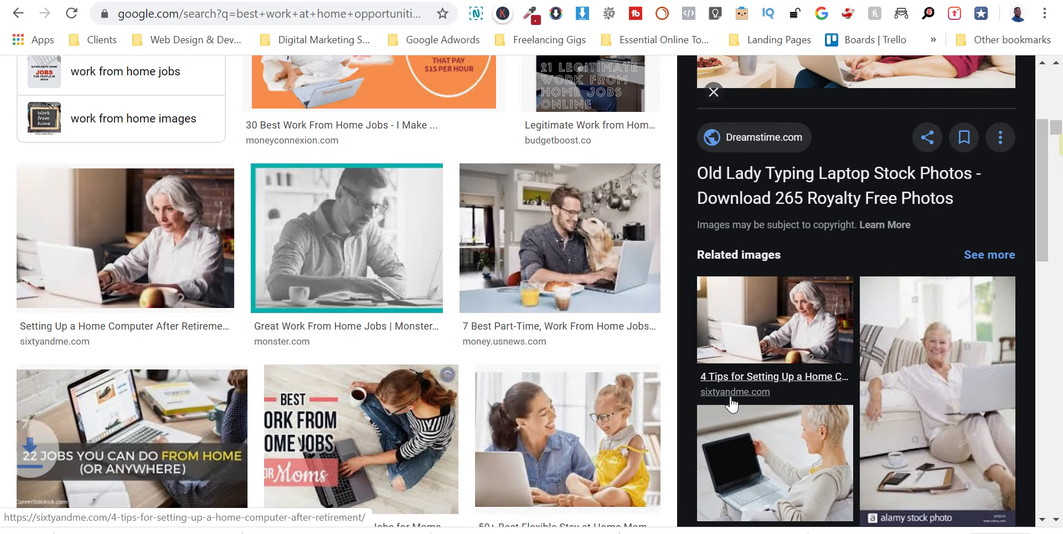
scroll(797, 382, "down", 5)
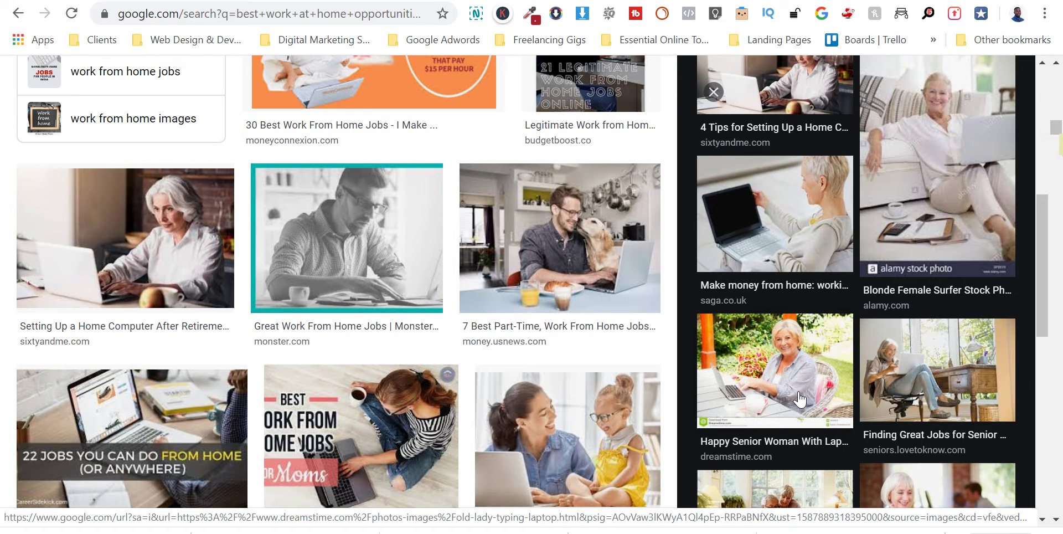
left_click(799, 398)
scroll(814, 382, "down", 3)
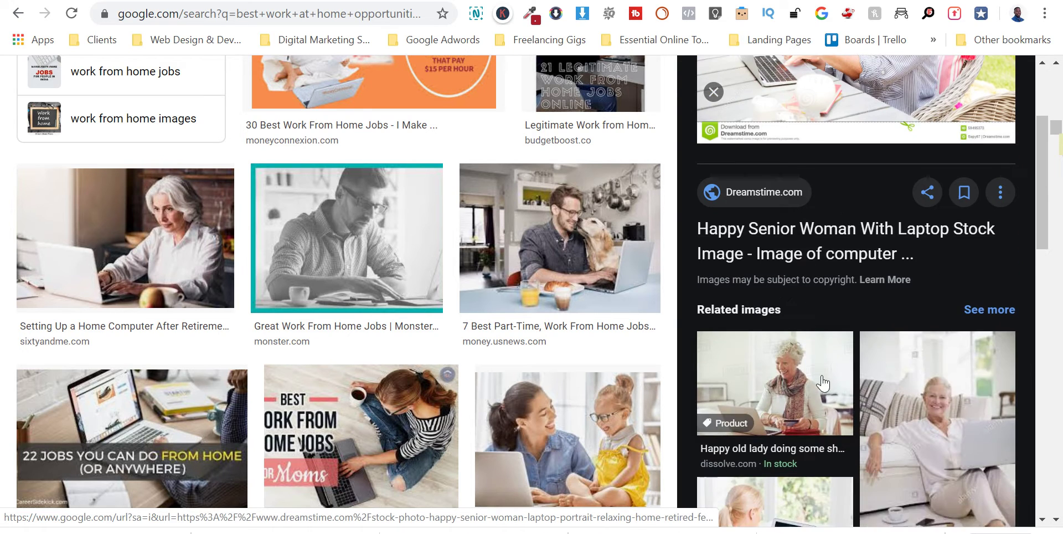
scroll(828, 387, "down", 3)
left_click(828, 249)
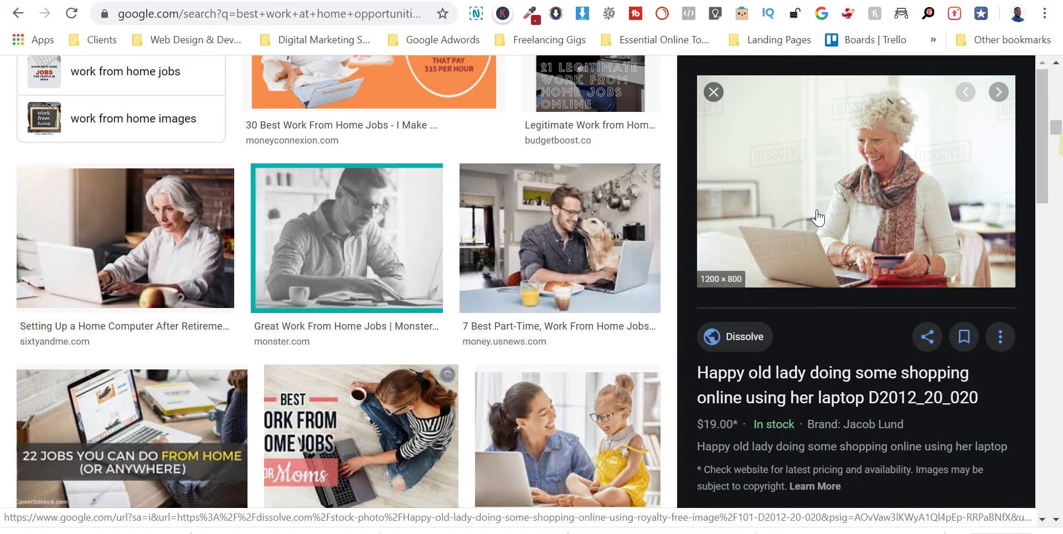
scroll(817, 249, "down", 5)
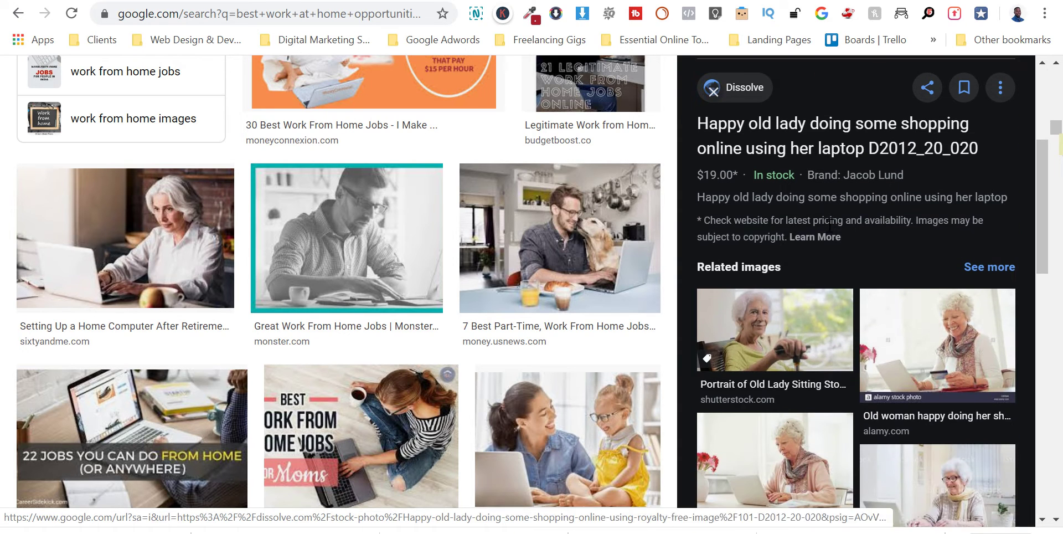
scroll(811, 343, "down", 3)
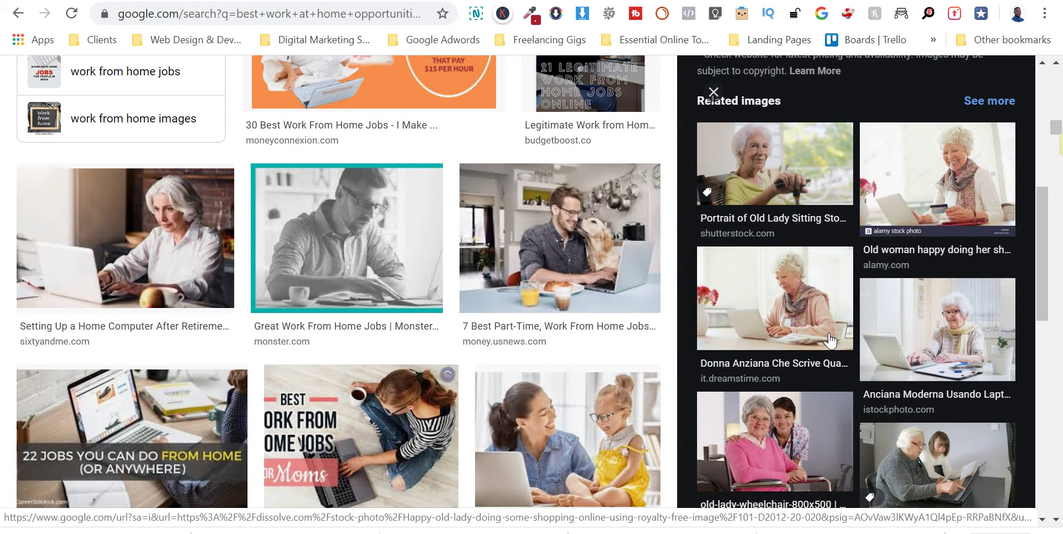
scroll(824, 318, "down", 2)
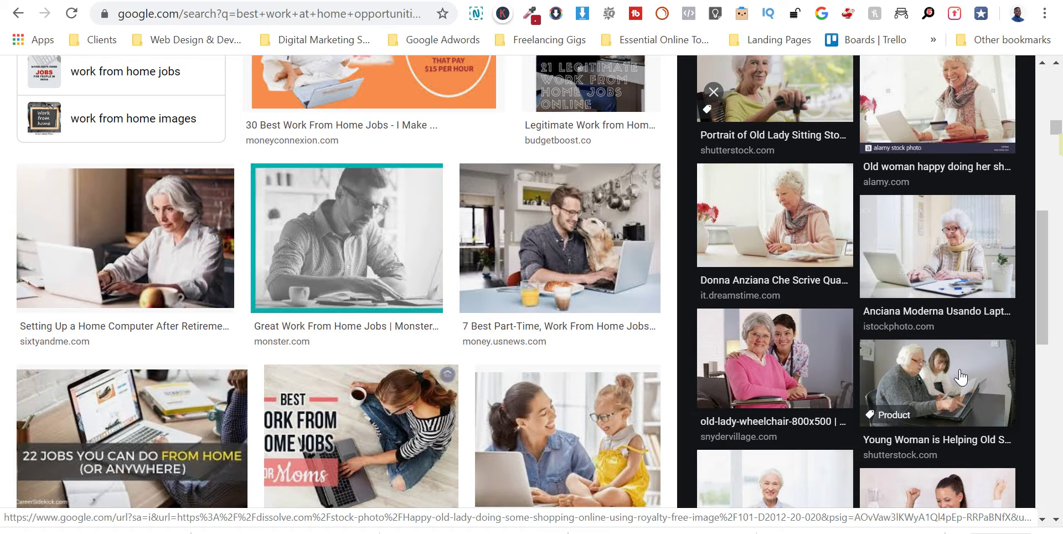
scroll(960, 377, "down", 3)
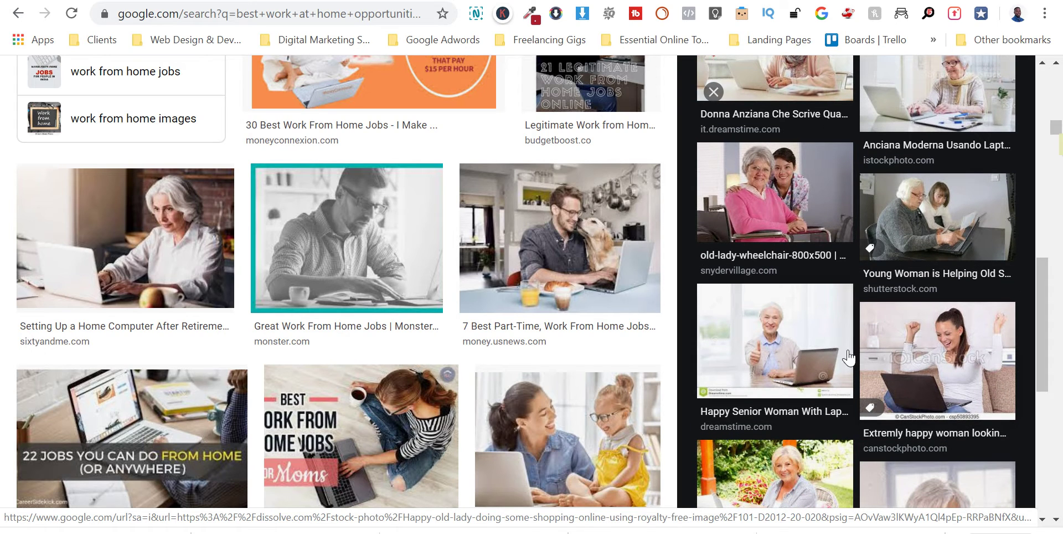
left_click(829, 339)
scroll(871, 307, "down", 4)
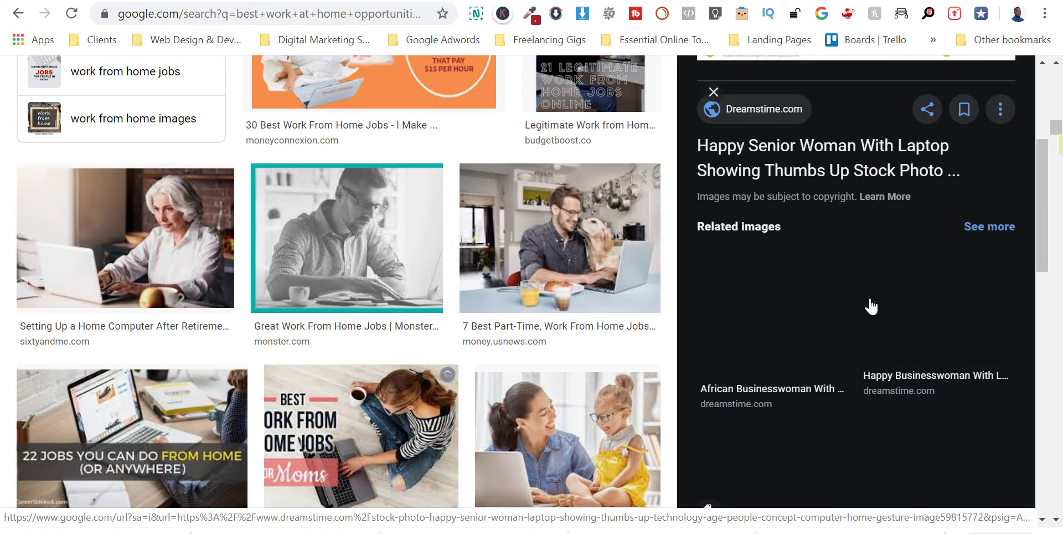
scroll(870, 307, "down", 4)
scroll(867, 315, "down", 10)
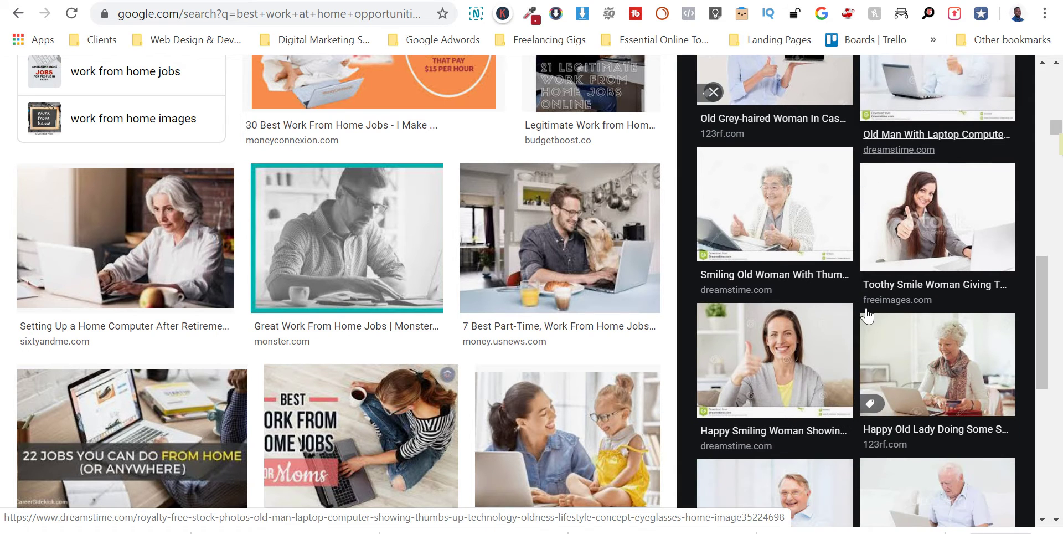
Scroll the results, previewing the Best Cities to Work From Home and older woman with glasses images
scroll(867, 315, "down", 2)
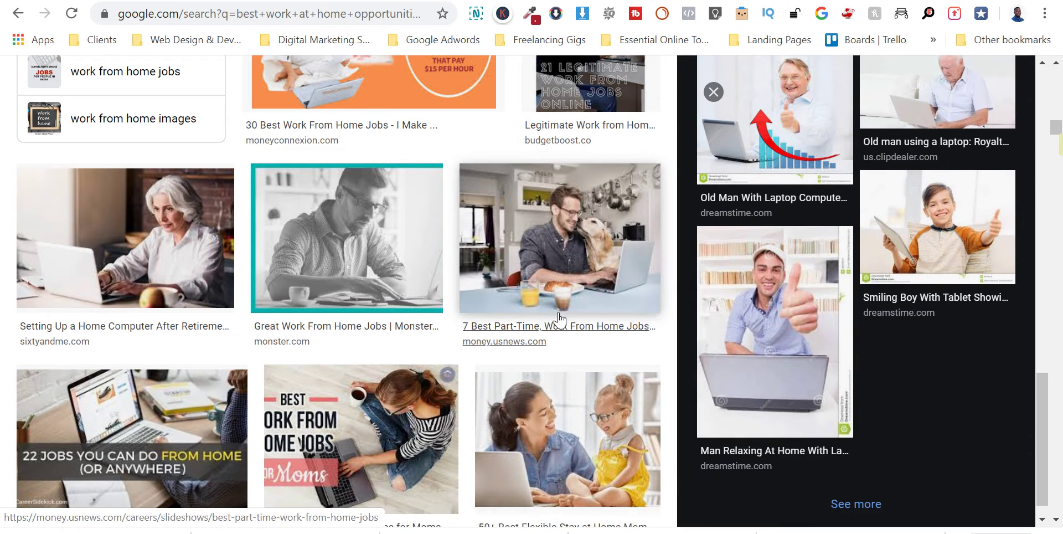
scroll(539, 309, "down", 7)
scroll(465, 258, "down", 5)
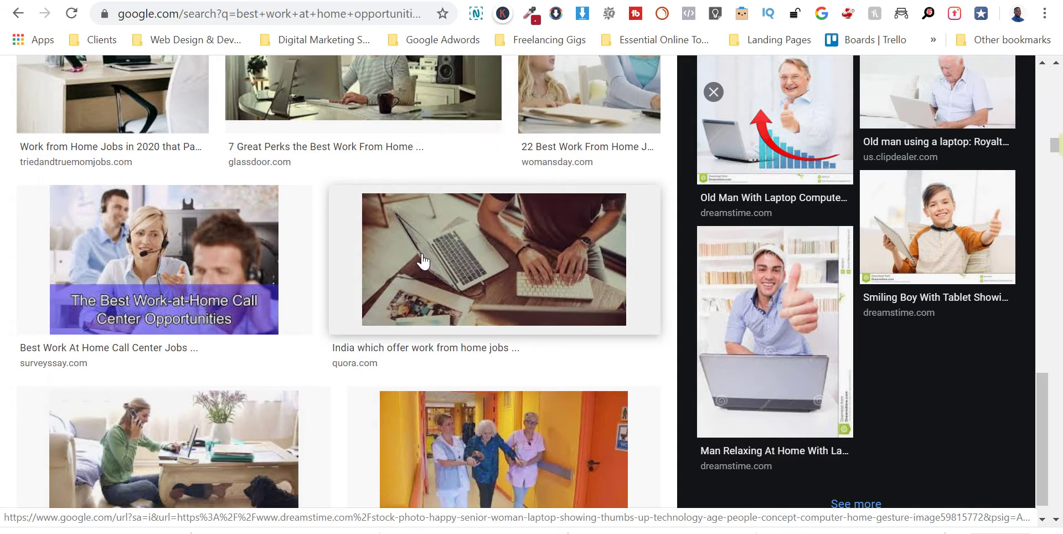
scroll(465, 259, "down", 7)
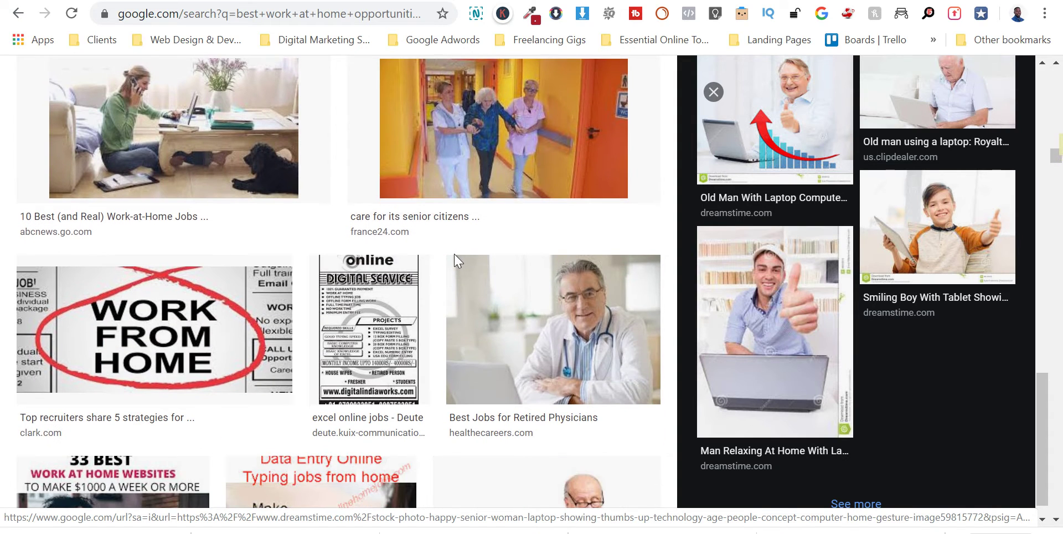
scroll(455, 262, "down", 10)
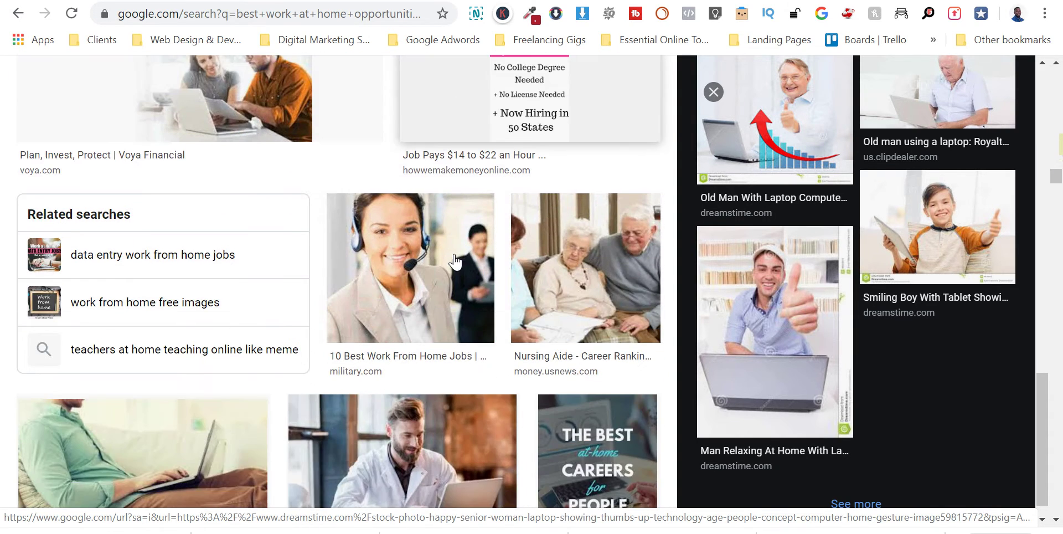
scroll(479, 288, "down", 5)
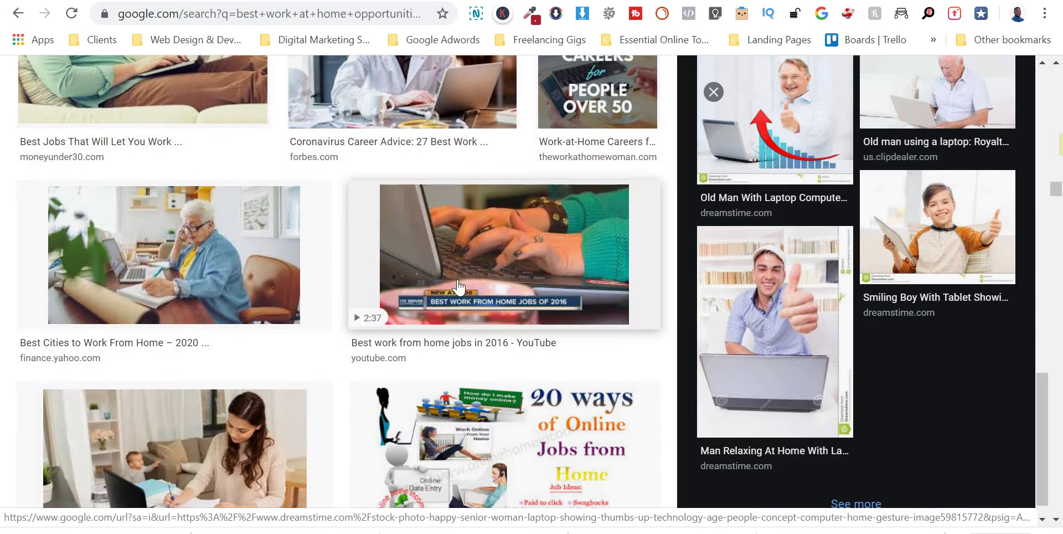
left_click(174, 258)
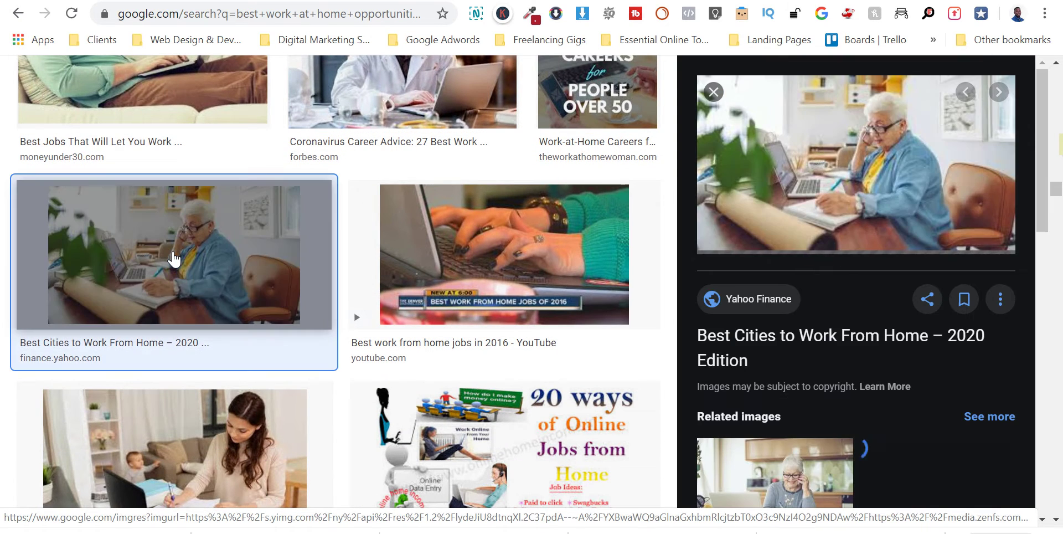
scroll(427, 273, "down", 5)
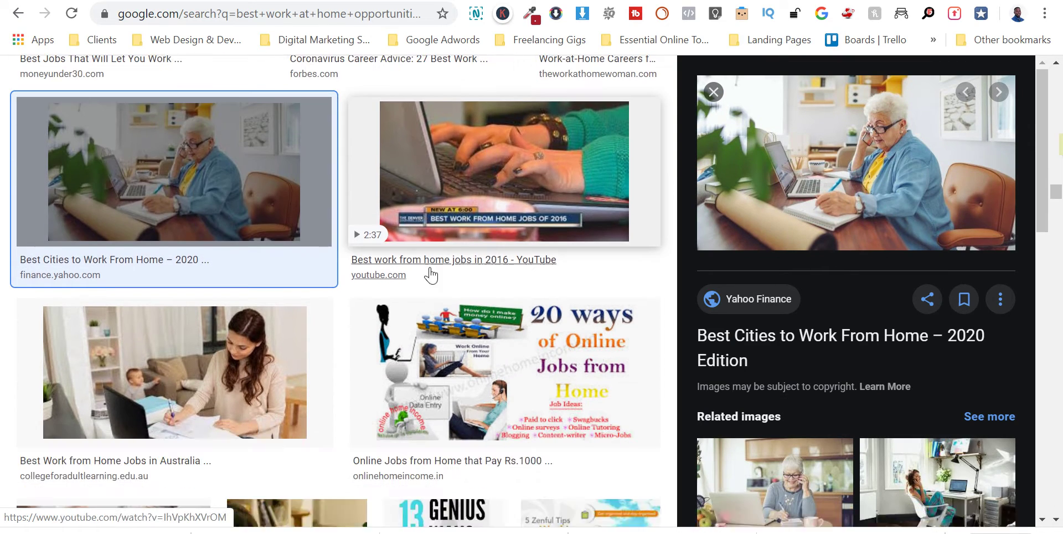
scroll(881, 385, "down", 6)
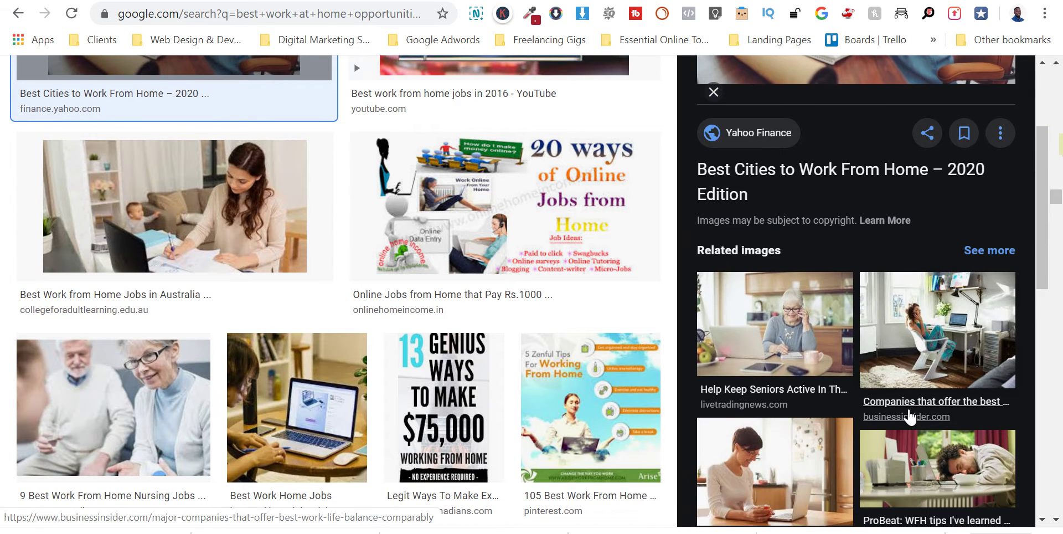
scroll(908, 404, "down", 5)
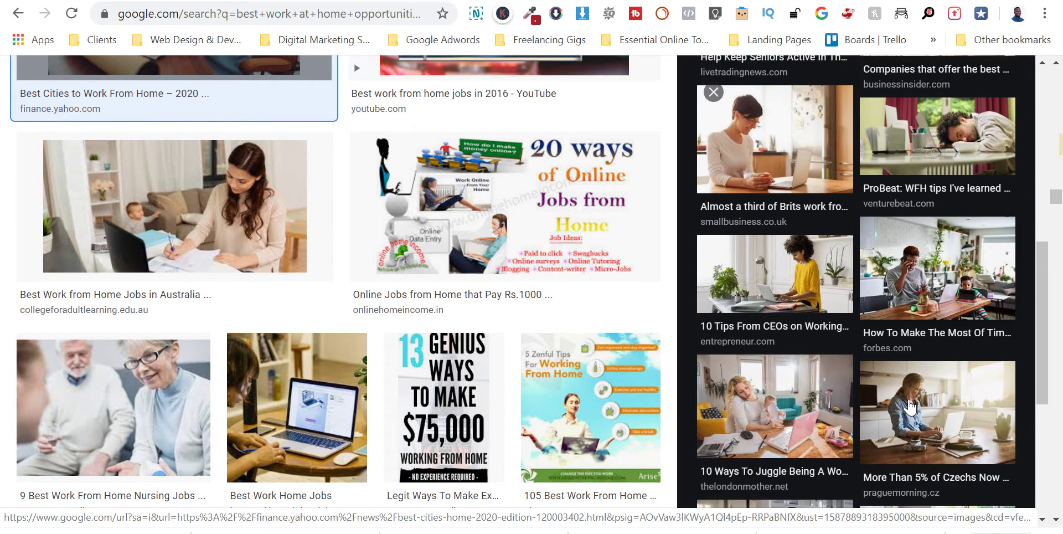
scroll(890, 392, "down", 8)
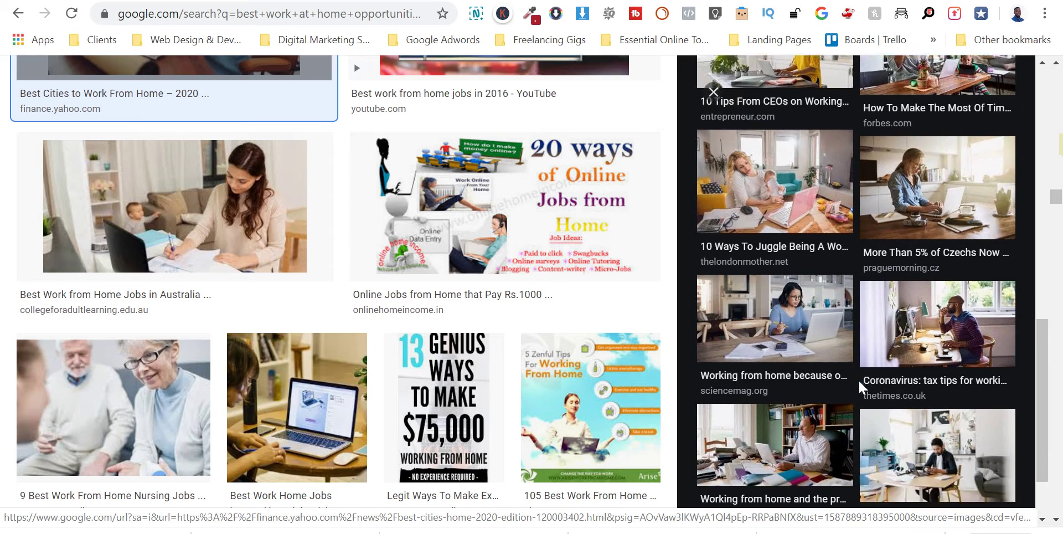
scroll(543, 351, "down", 3)
scroll(556, 373, "down", 20)
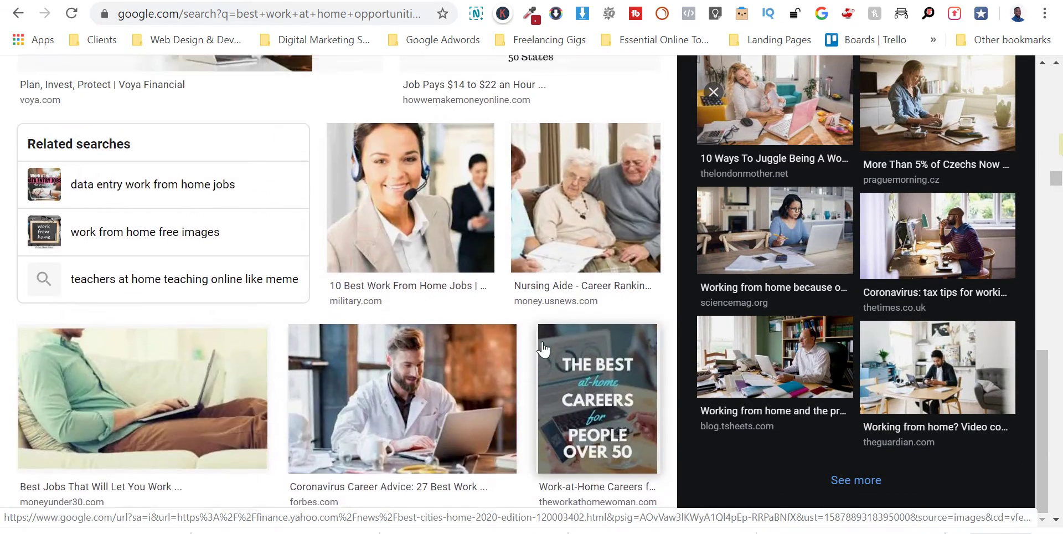
scroll(531, 336, "up", 8)
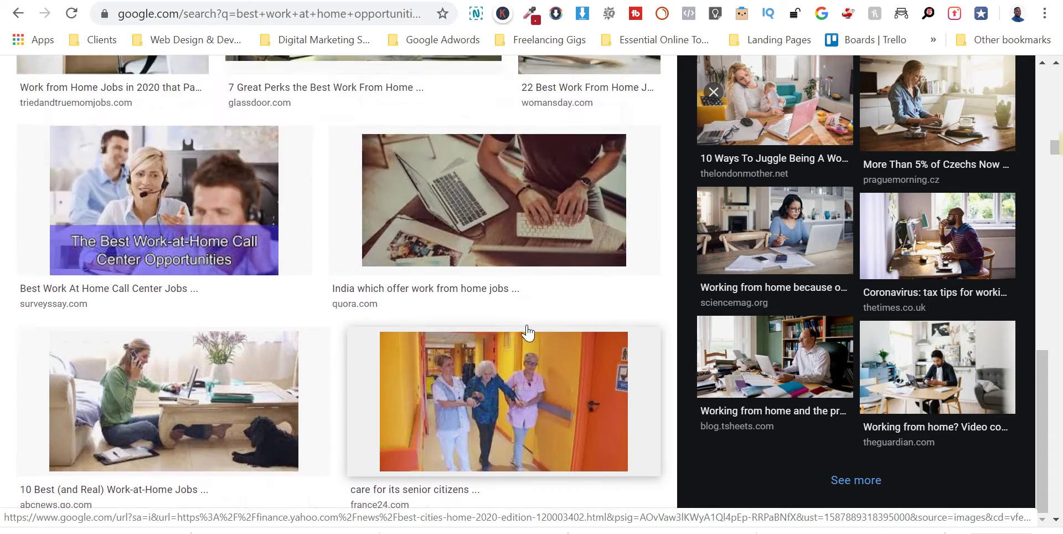
scroll(528, 331, "up", 15)
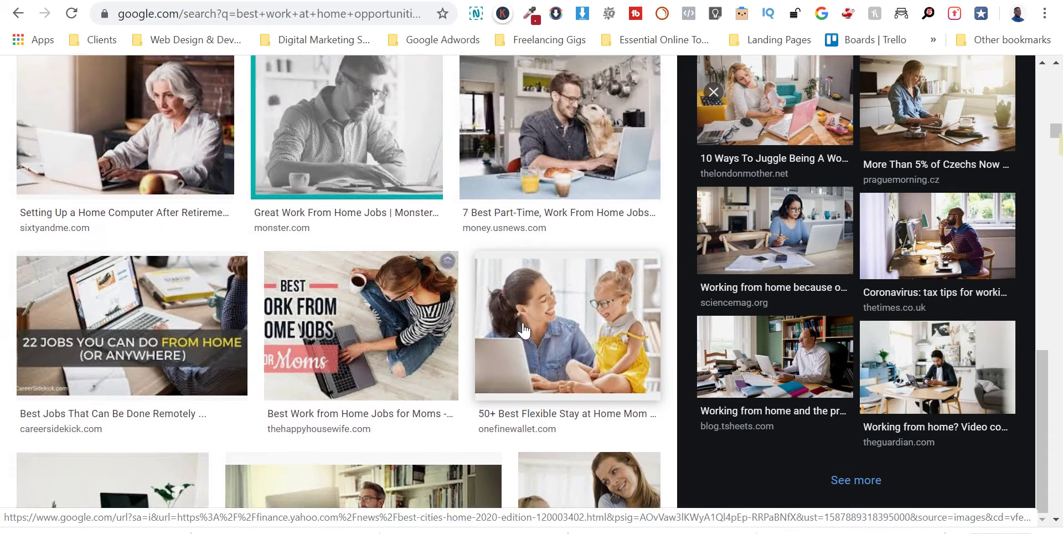
scroll(524, 332, "up", 9)
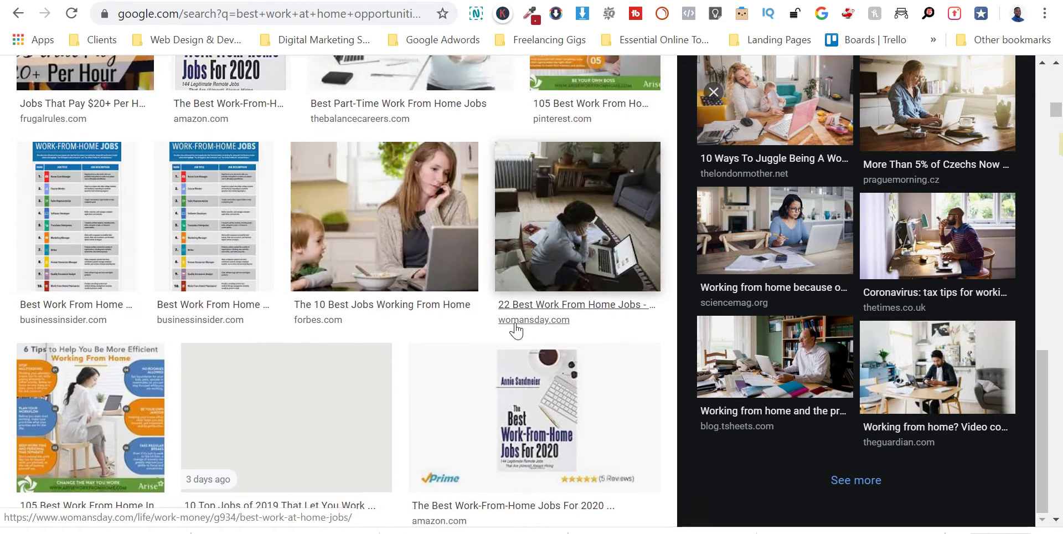
scroll(520, 330, "up", 4)
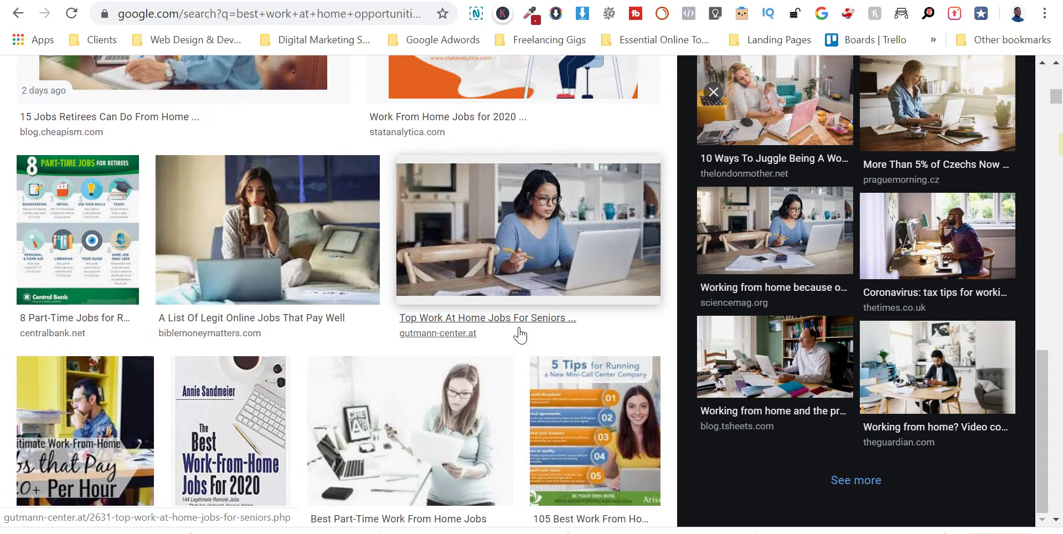
scroll(439, 246, "up", 4)
scroll(439, 246, "up", 1)
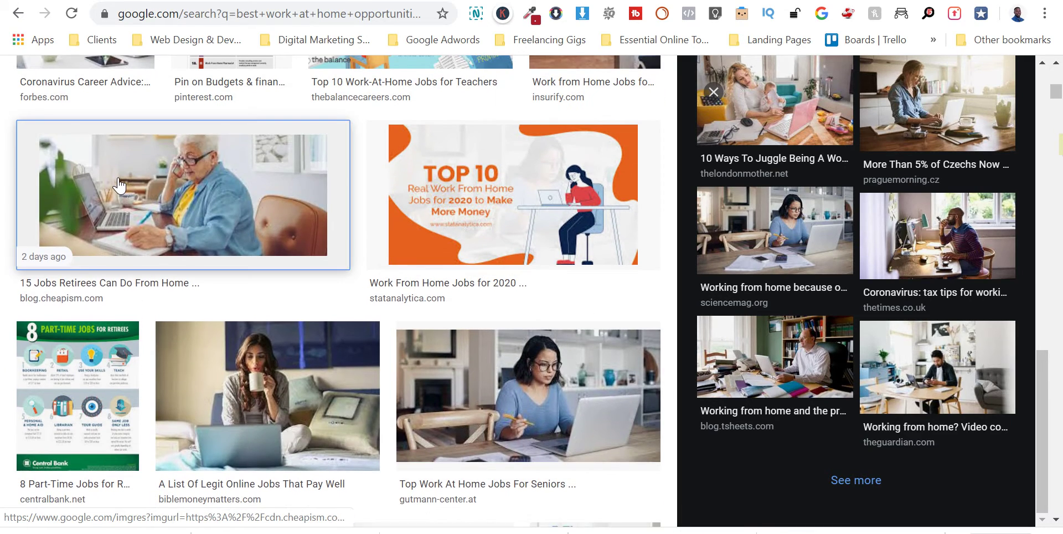
left_click(182, 182)
Preview the home computer after retirement image, then the LoveToKnow 'Finding Great Jobs for Senior Citizens' photo
scroll(836, 284, "down", 5)
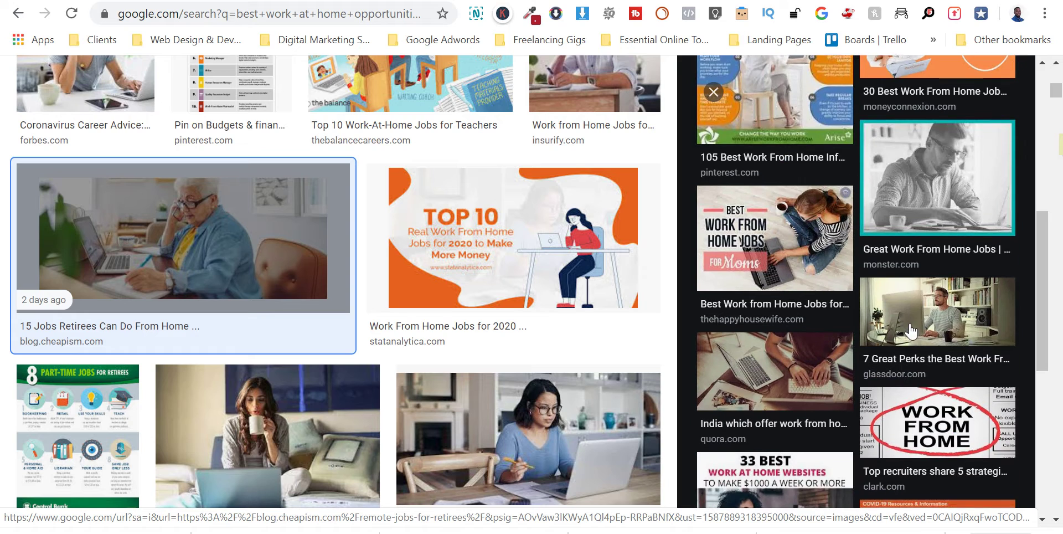
scroll(888, 343, "down", 6)
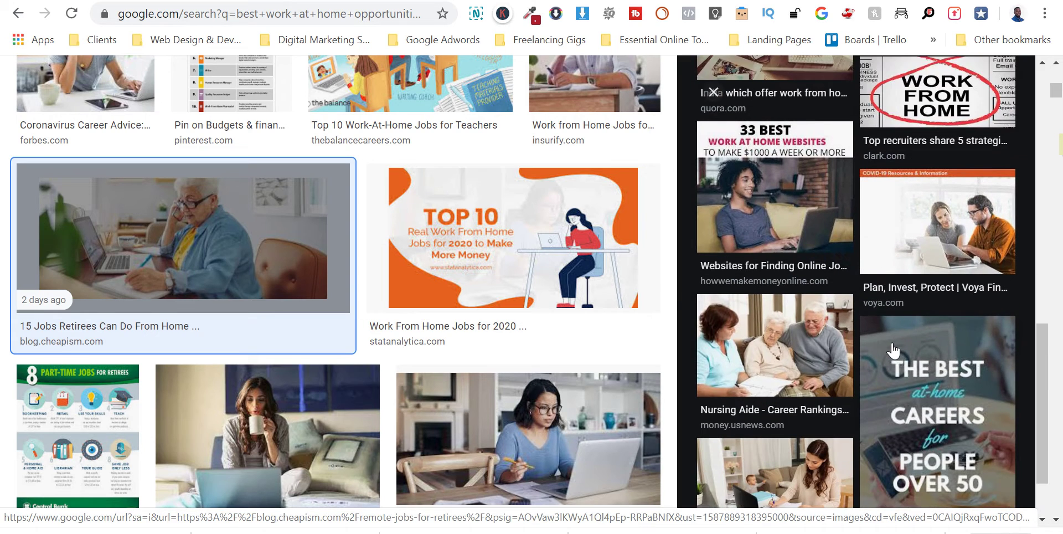
scroll(565, 278, "up", 2)
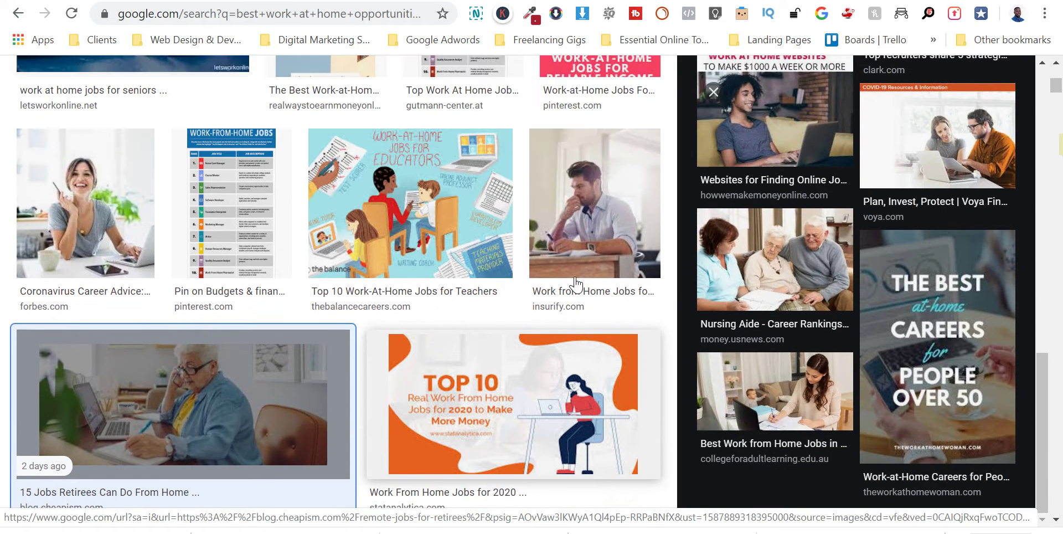
scroll(561, 277, "down", 10)
scroll(559, 277, "down", 6)
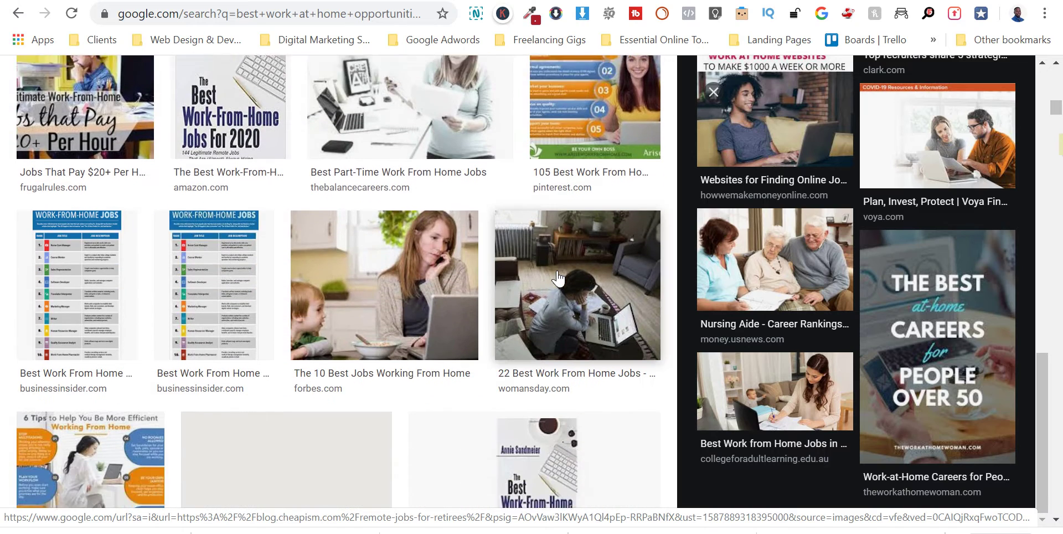
scroll(554, 282, "down", 1)
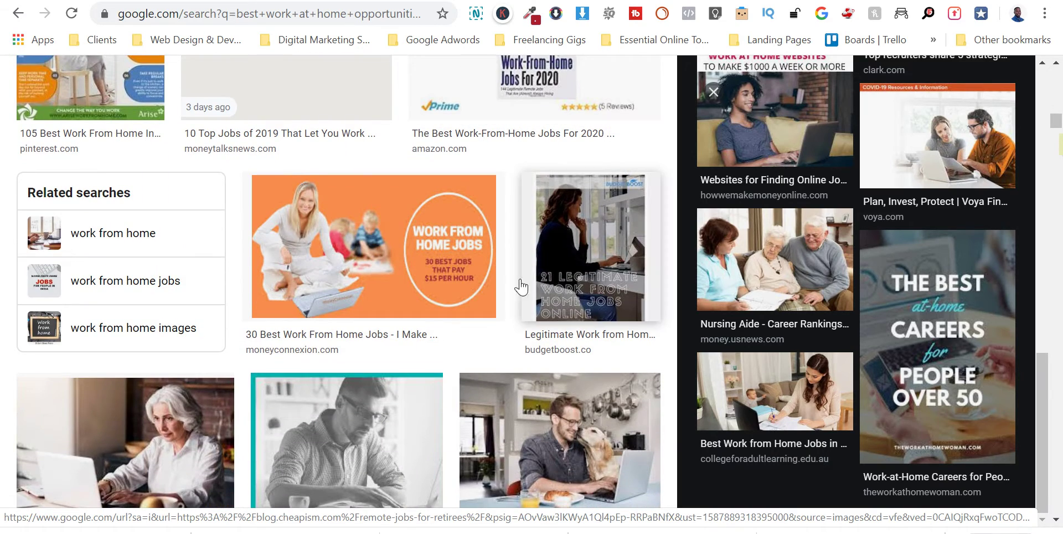
left_click(183, 432)
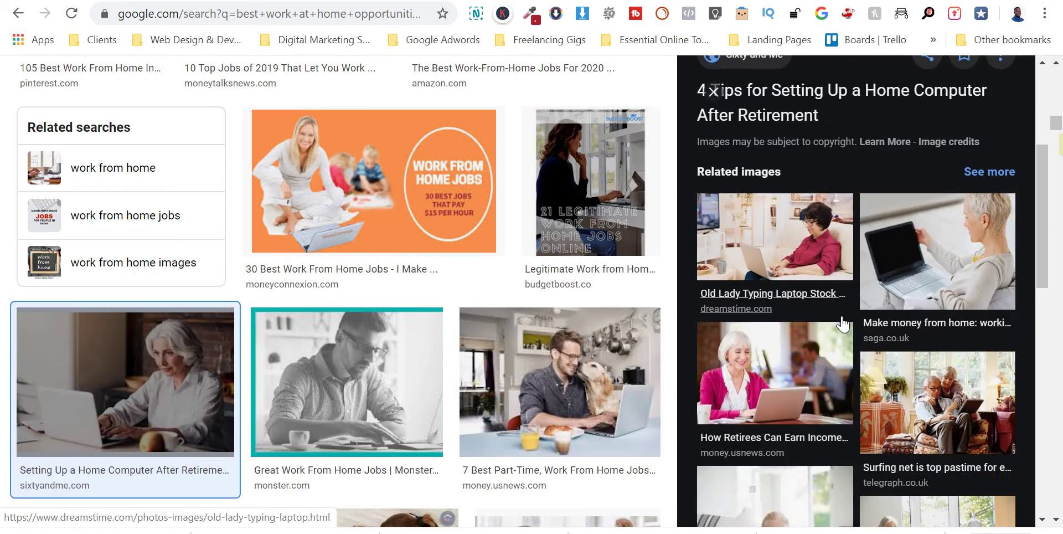
scroll(885, 305, "down", 1)
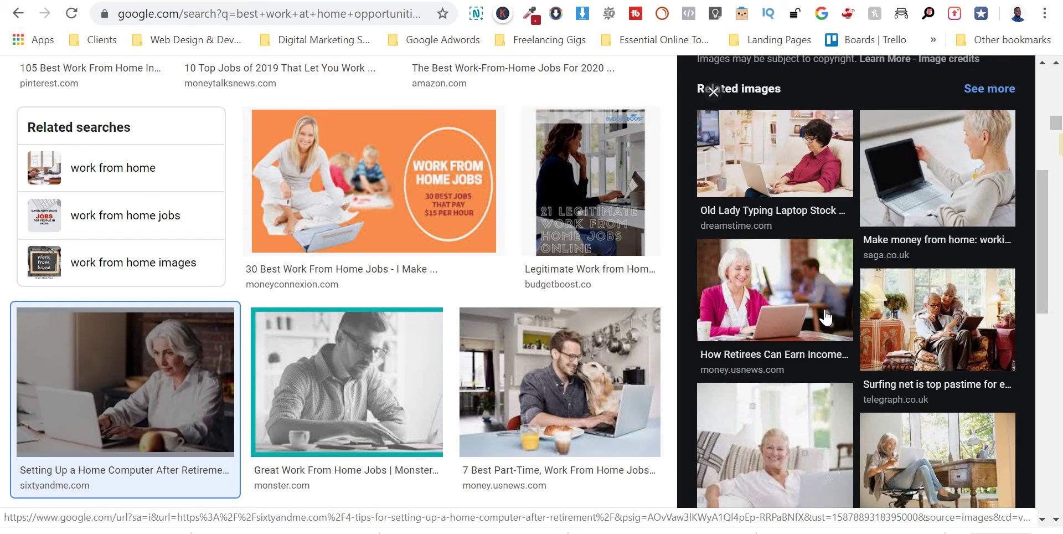
scroll(825, 317, "down", 3)
left_click(895, 244)
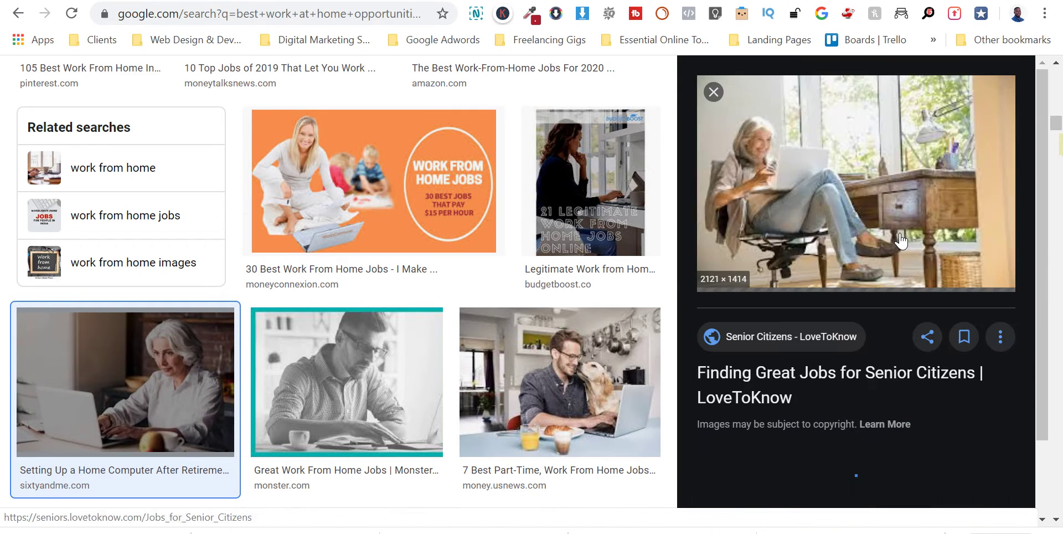
Save the LoveToKnow senior-woman photo, changing the seniors-06 name to work-from-home-opportunities-for-retirees-seniors-07
right_click(845, 193)
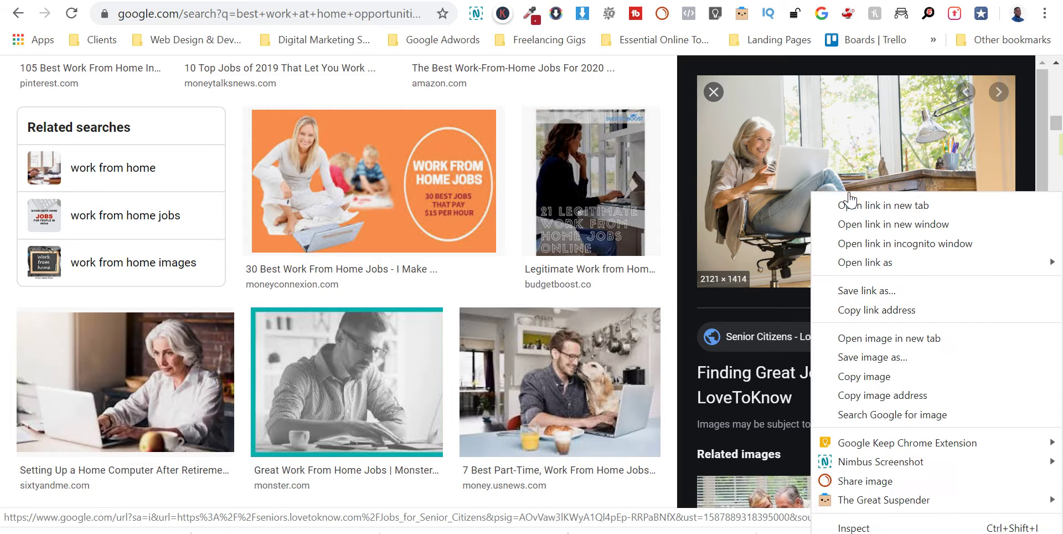
left_click(879, 360)
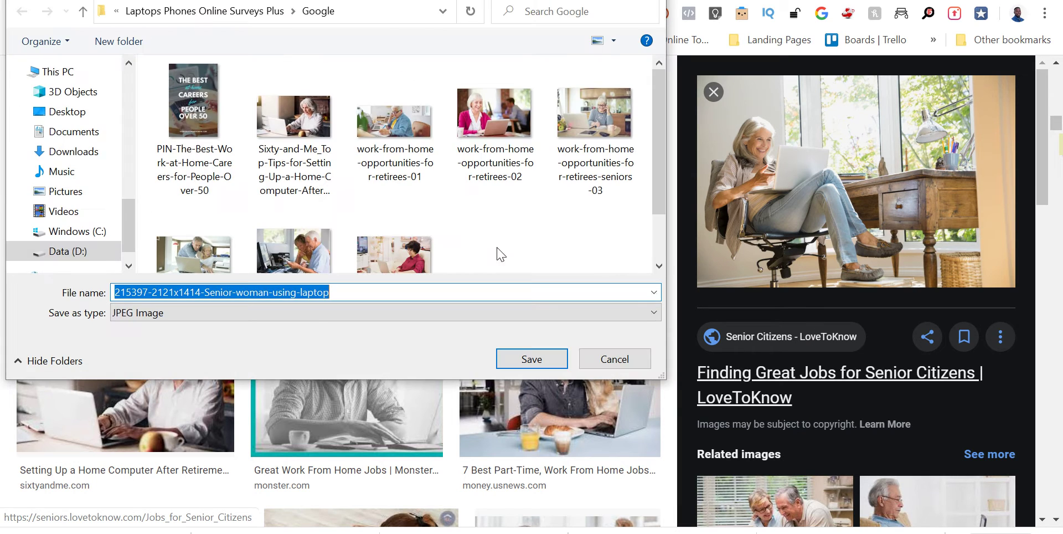
scroll(421, 238, "down", 1)
left_click(398, 203)
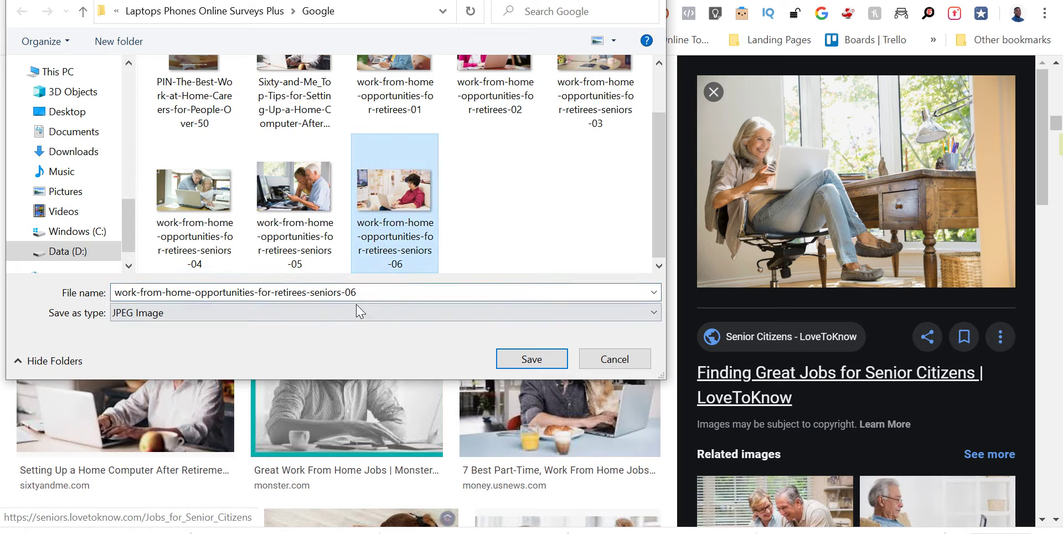
left_click(384, 290)
left_click(385, 290)
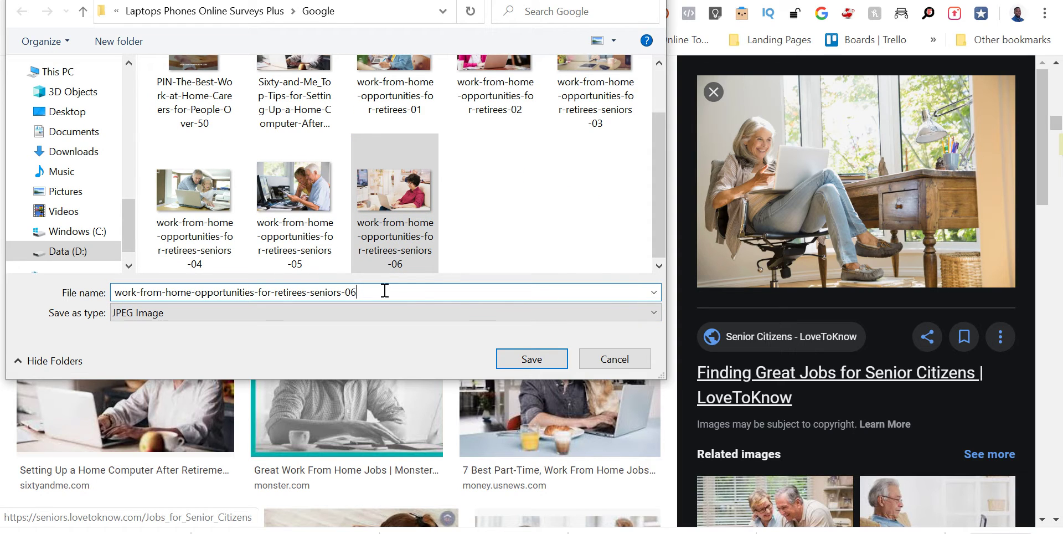
key("BackSpace")
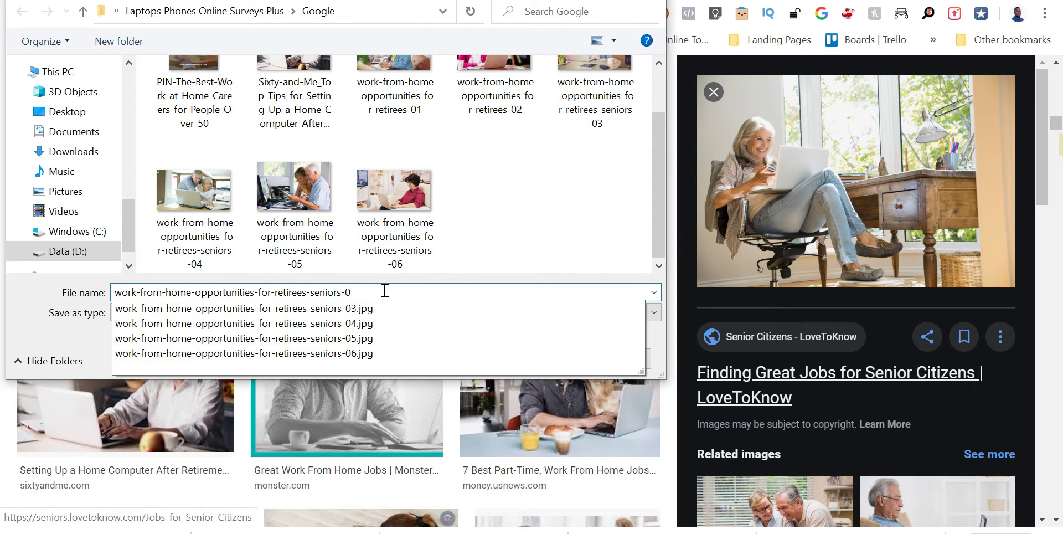
type("7")
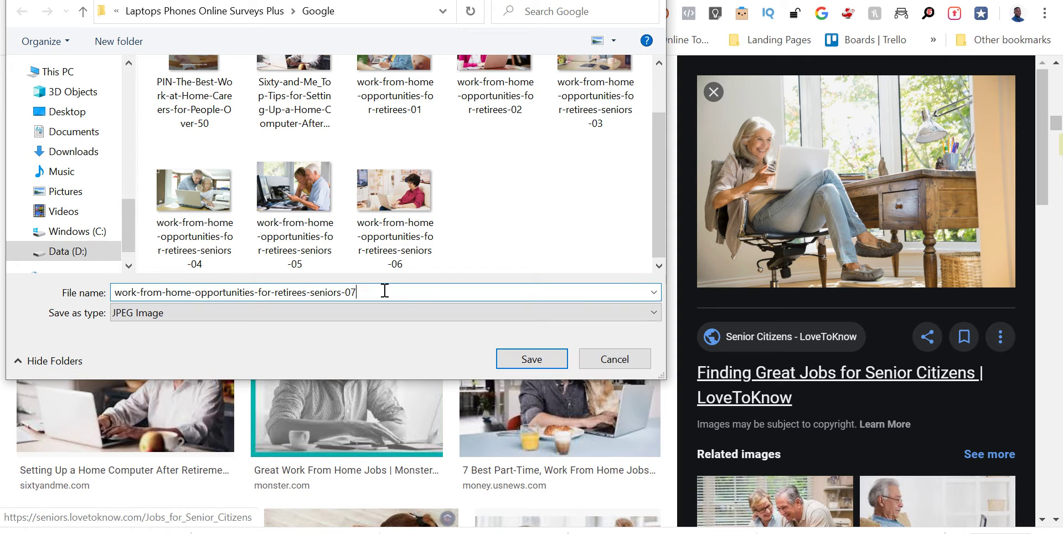
left_click(548, 358)
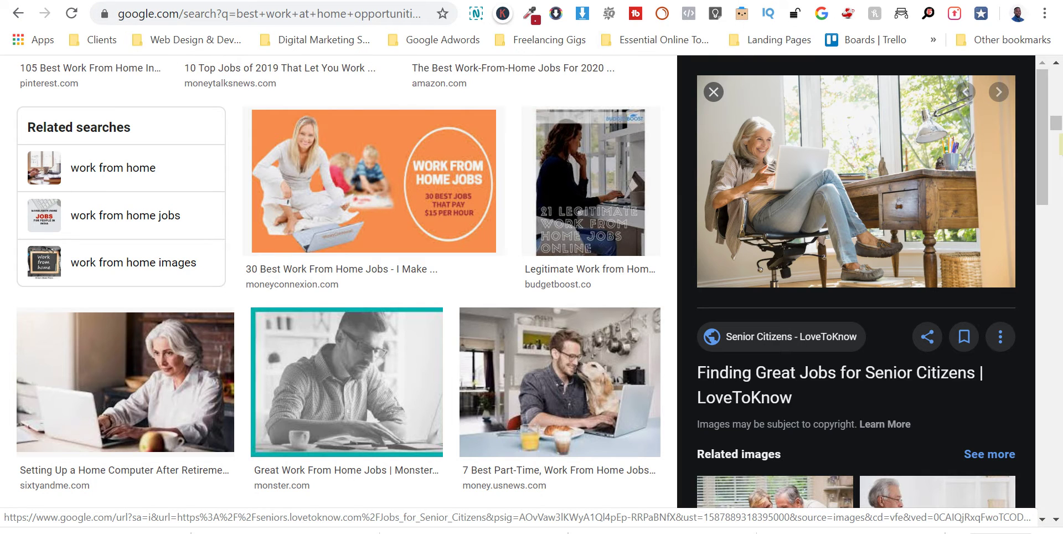
Go to the Leadpages image uploader and browse to the Google folder of saved photos
left_click(136, 1)
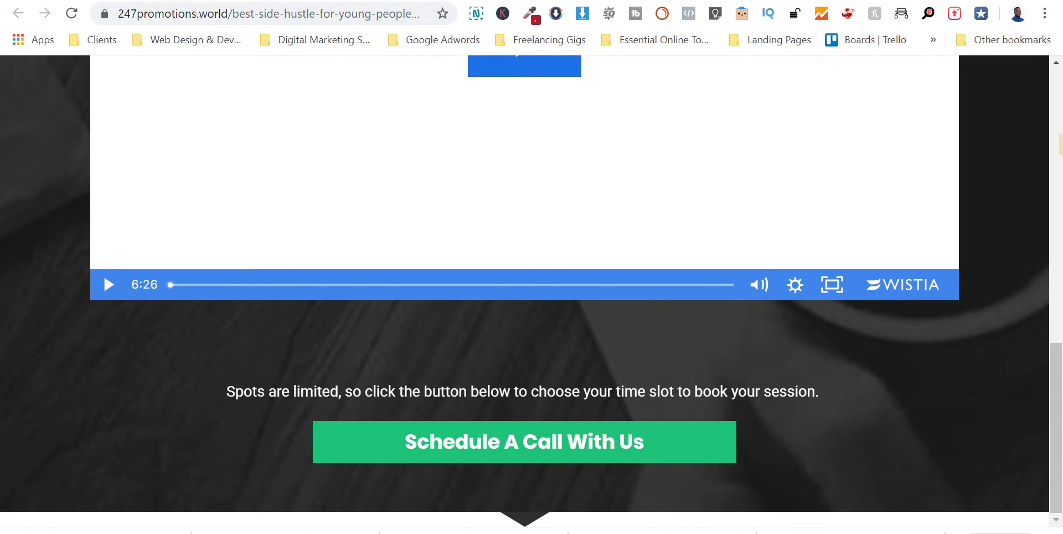
left_click(68, 1)
key("ctrl+Tab")
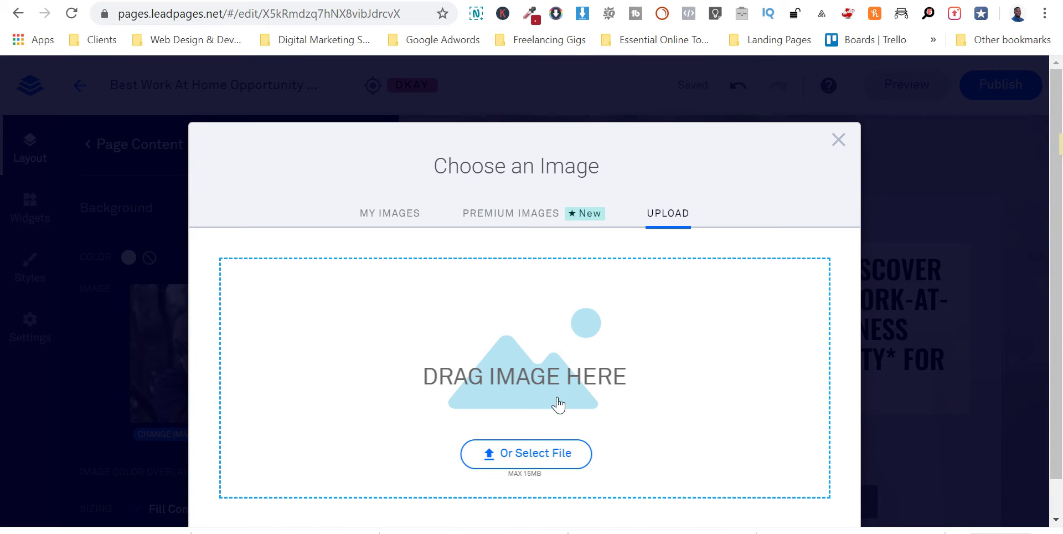
left_click(560, 353)
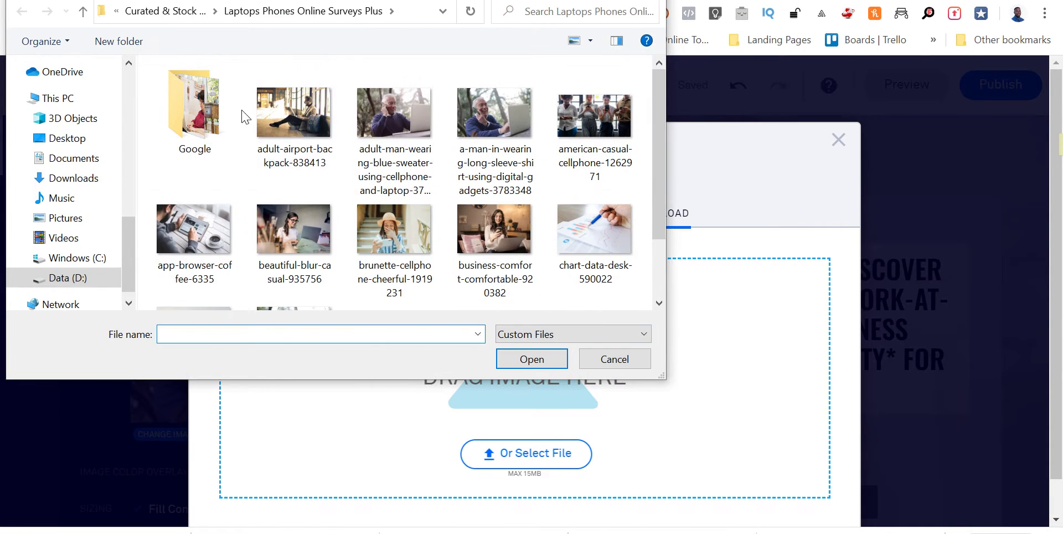
double_click(208, 121)
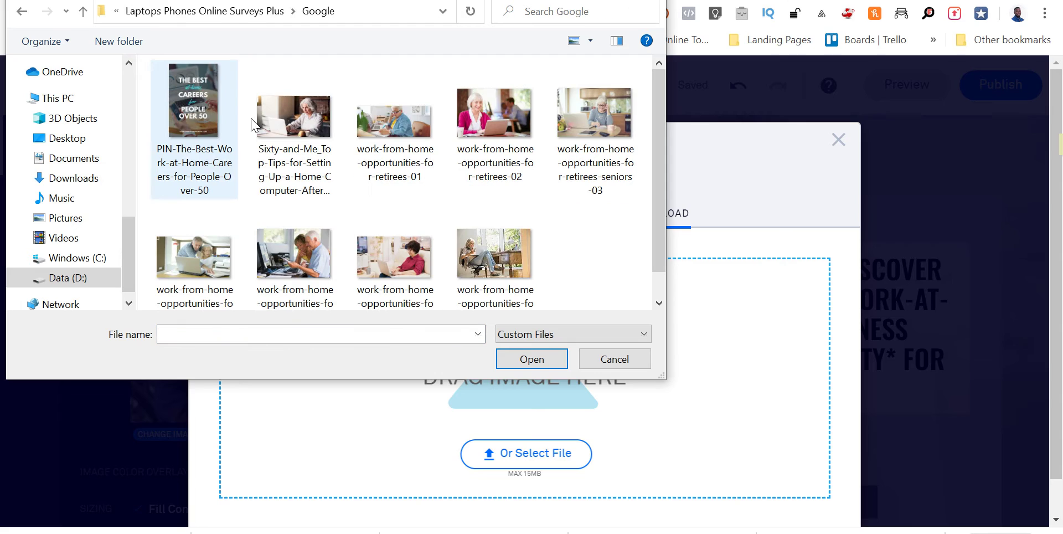
Select the eight Sixty-and-Me, retirees and seniors photos and upload them
left_click(293, 145)
left_click(368, 121, "ctrl")
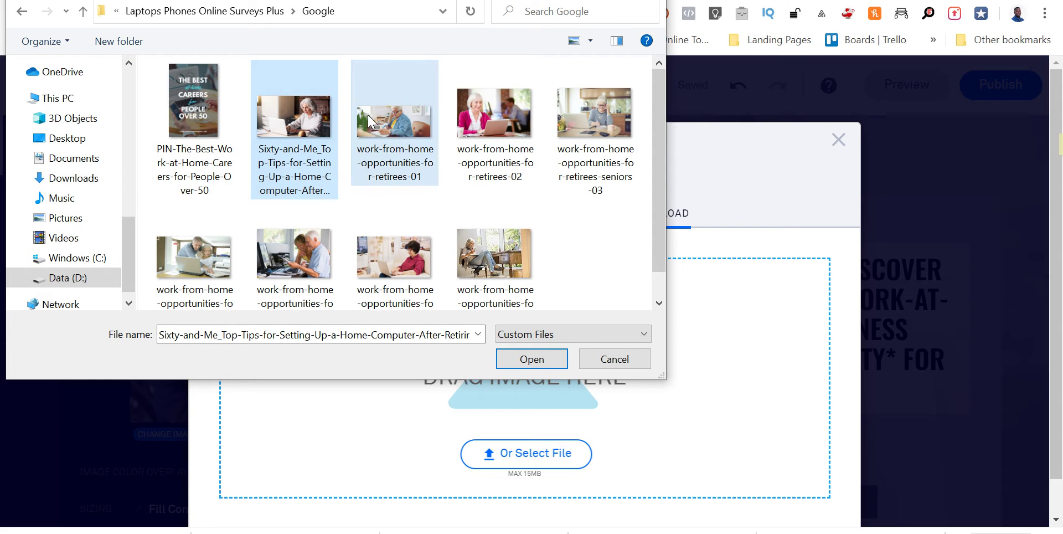
left_click(482, 123, "ctrl")
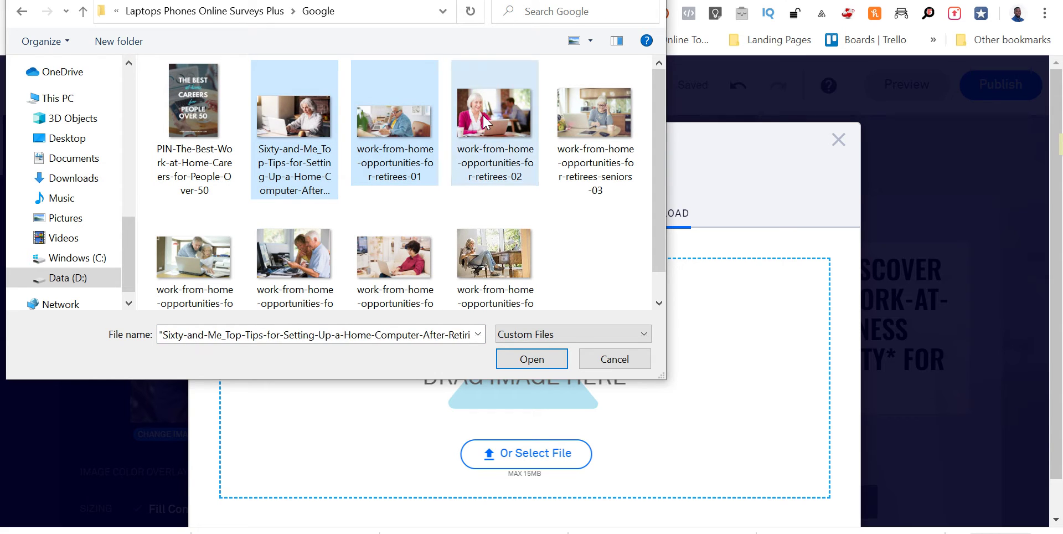
left_click(587, 143, "ctrl")
left_click(171, 262, "ctrl")
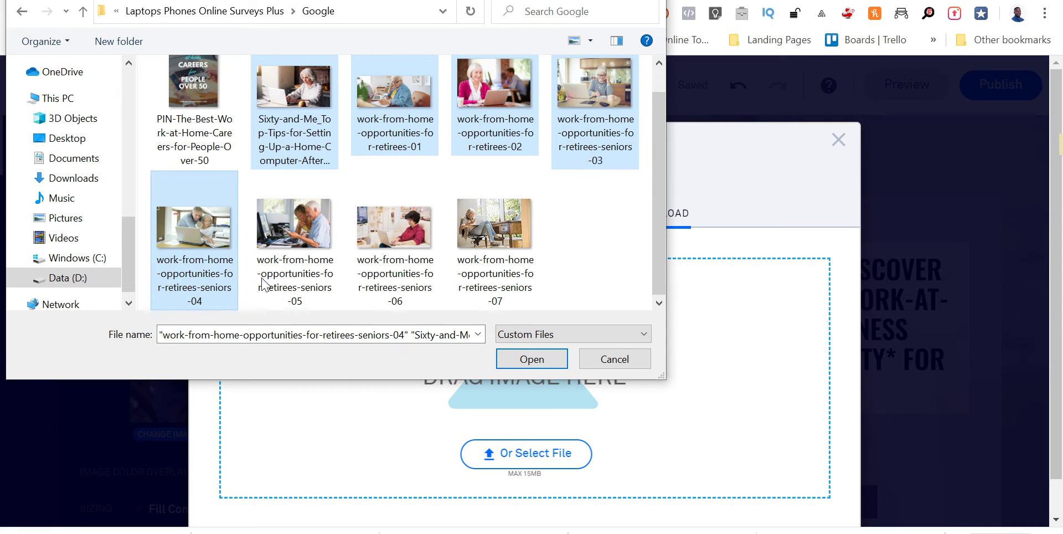
left_click(308, 237, "ctrl")
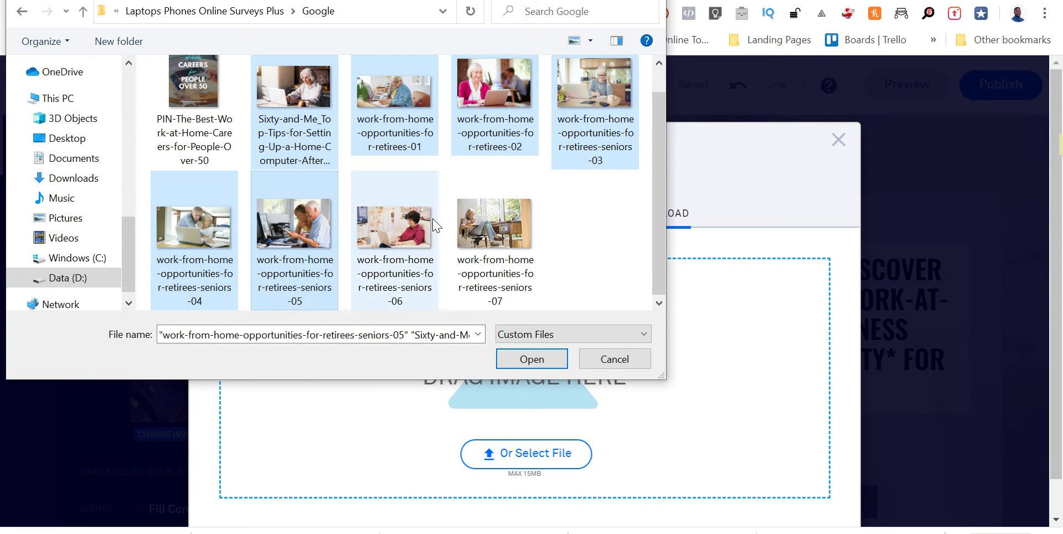
left_click(471, 230, "ctrl")
left_click(397, 233, "ctrl")
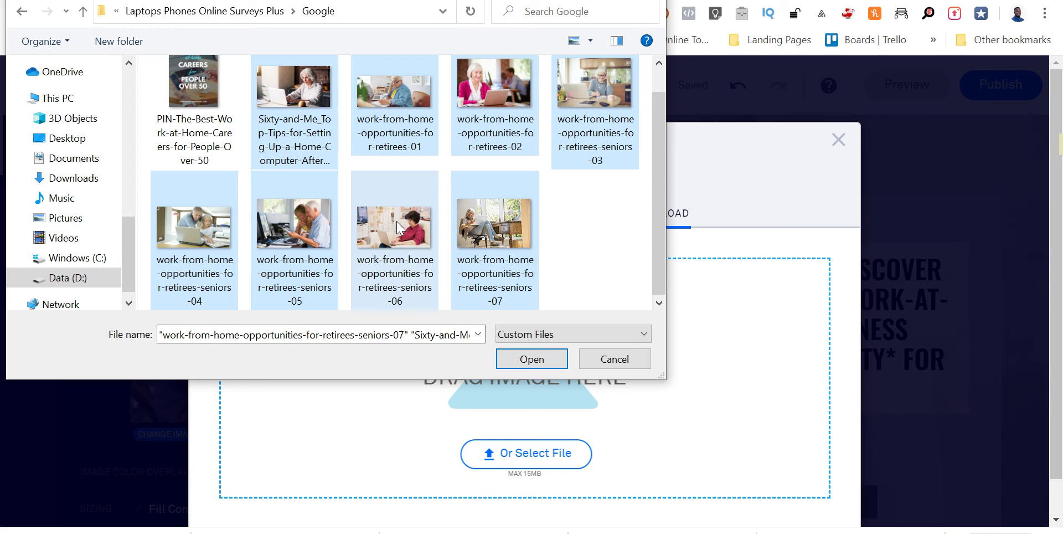
left_click(532, 360)
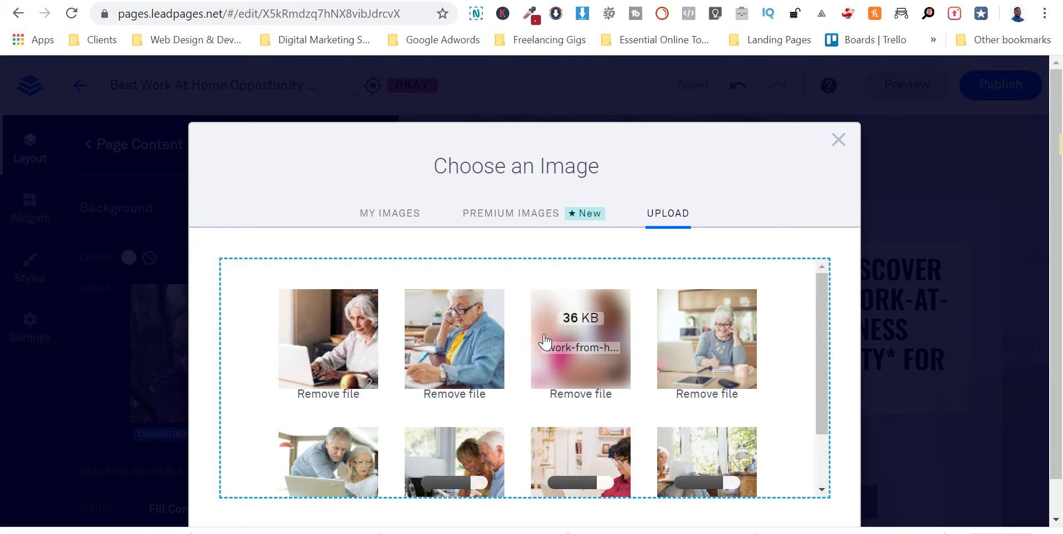
Insert the My Images photo of the smiling woman at her desk as the page background
scroll(548, 325, "down", 1)
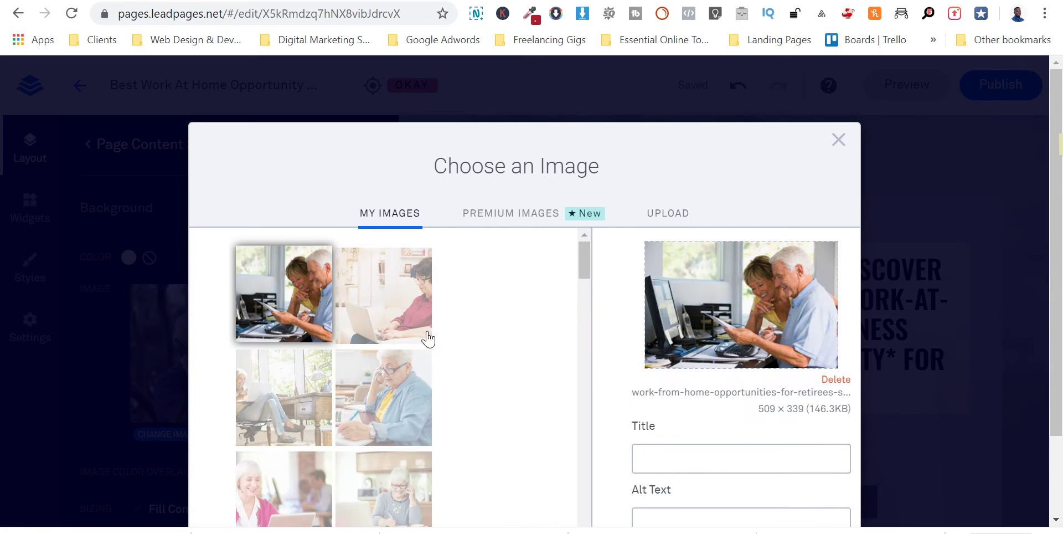
scroll(371, 371, "down", 3)
scroll(380, 374, "down", 3)
scroll(377, 382, "up", 6)
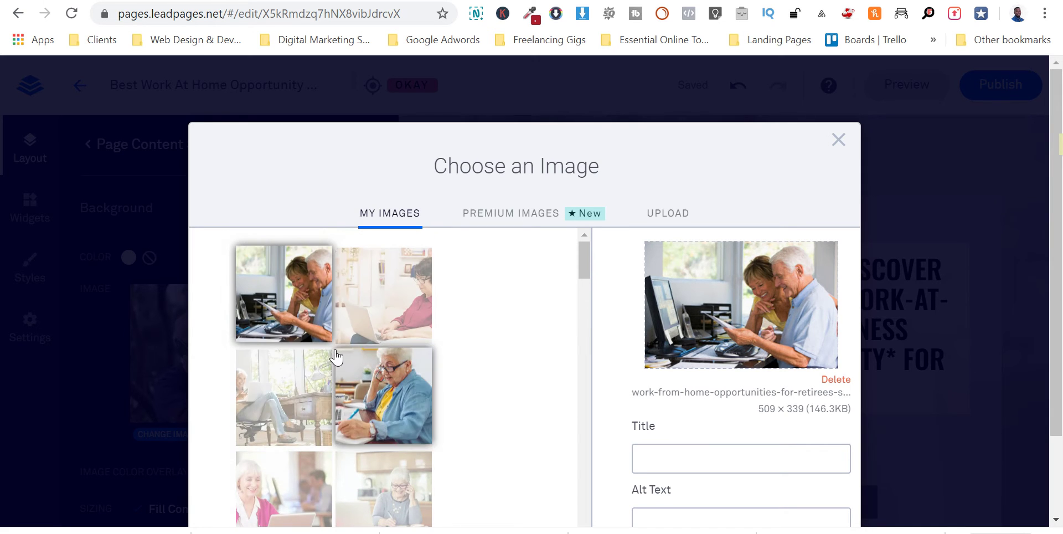
left_click(282, 394)
scroll(666, 380, "down", 2)
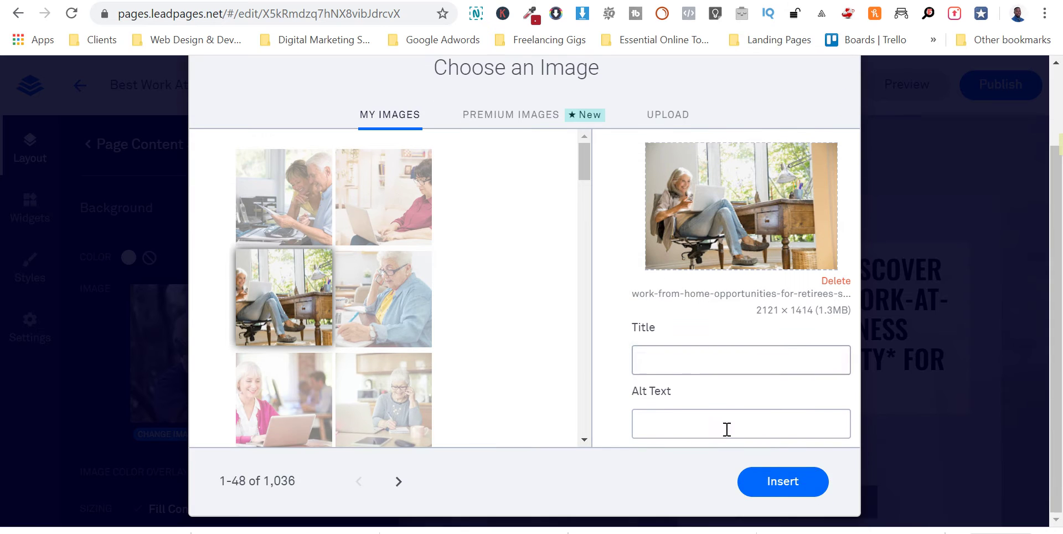
left_click(793, 485)
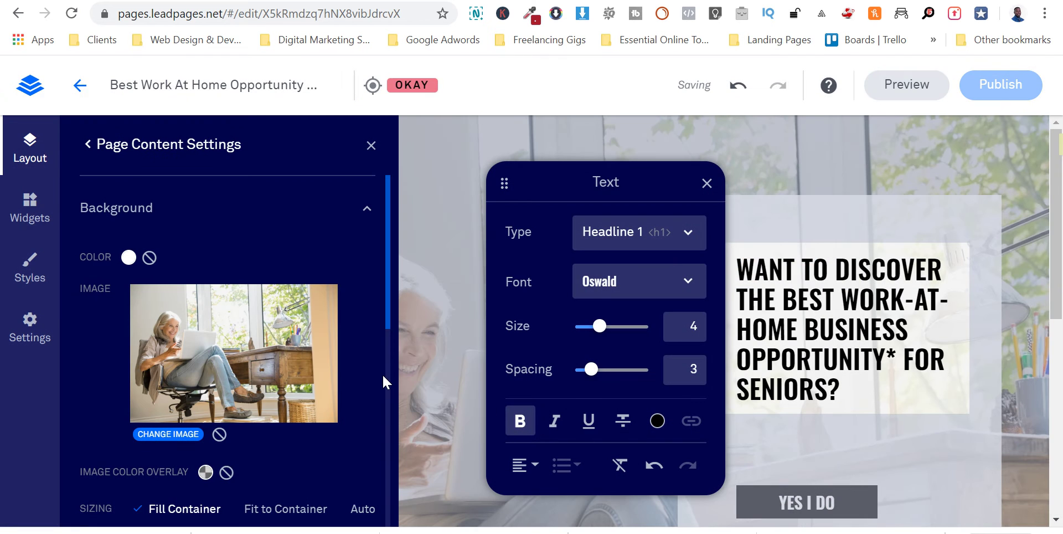
left_click(372, 148)
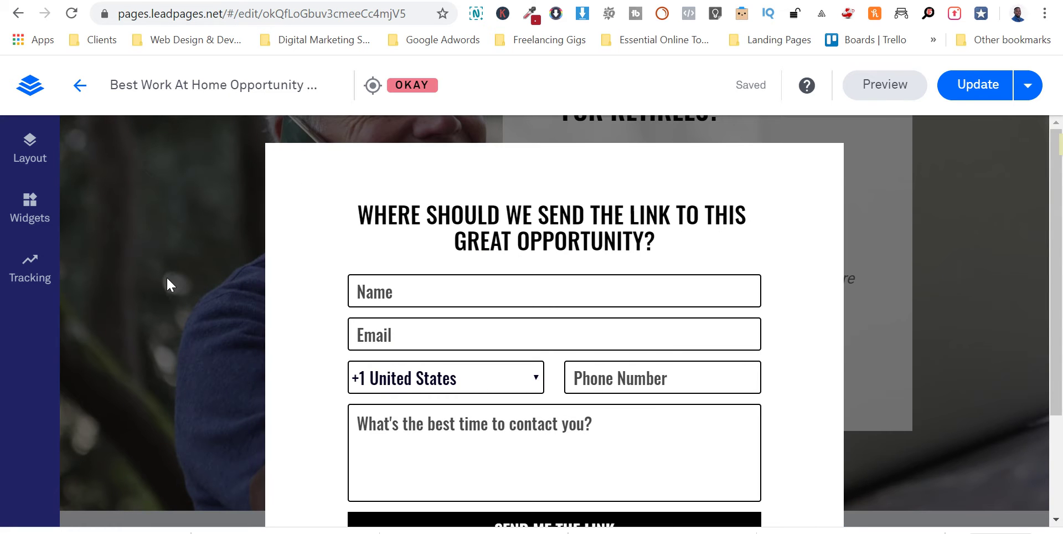
left_click(166, 276)
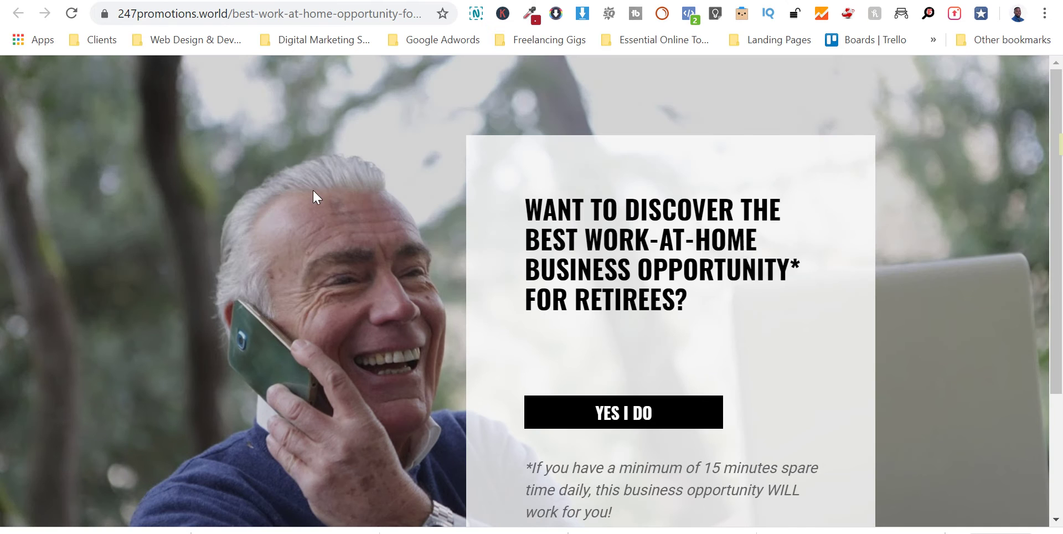
scroll(381, 208, "down", 3)
scroll(389, 228, "up", 3)
scroll(326, 220, "down", 3)
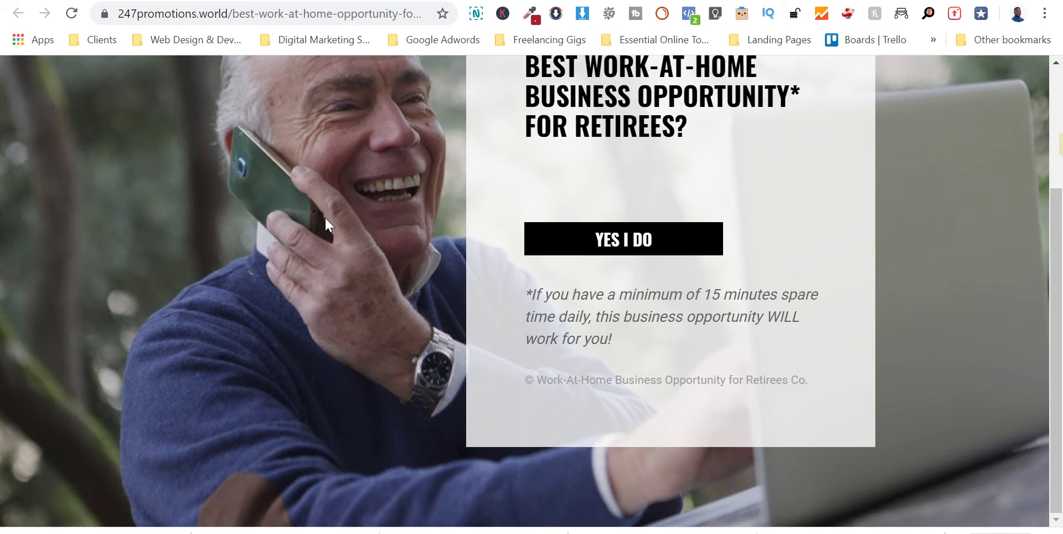
scroll(324, 217, "up", 3)
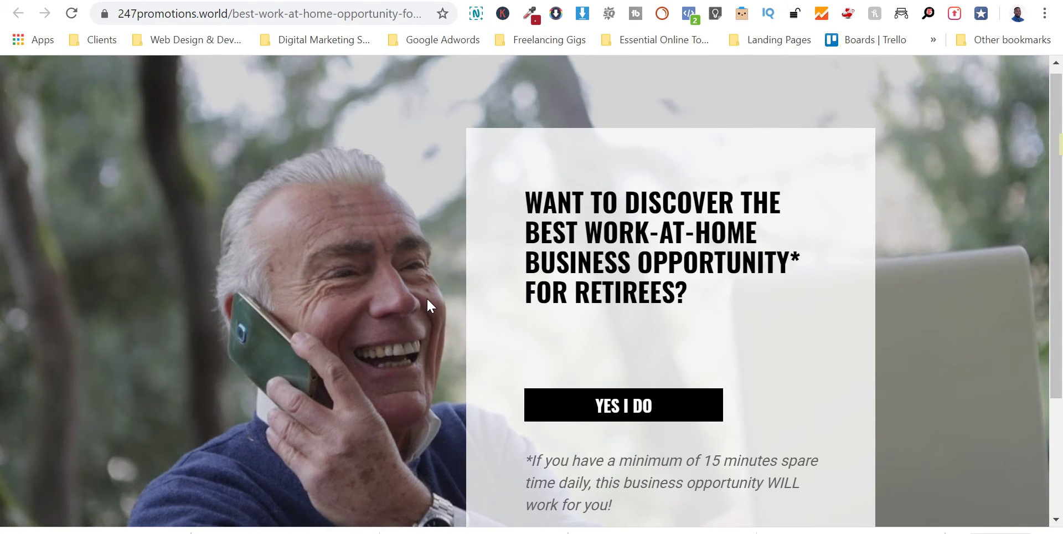
scroll(426, 297, "down", 3)
scroll(424, 293, "up", 3)
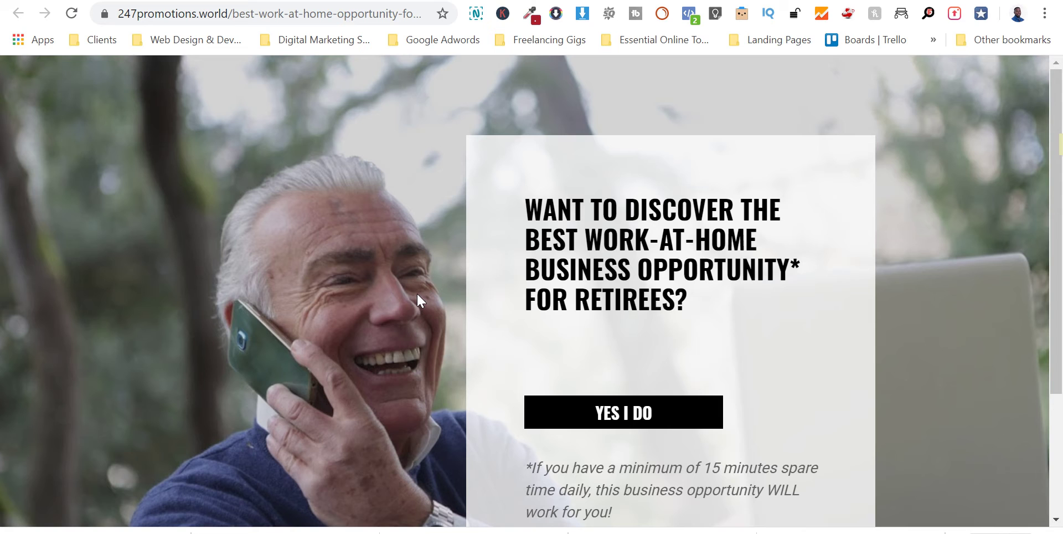
key("ctrl+Tab")
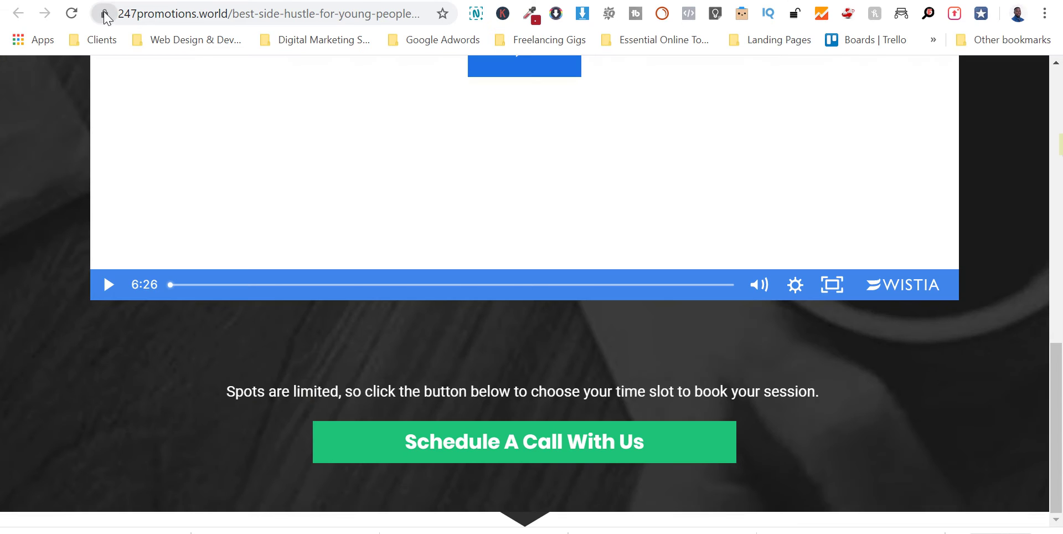
key("ctrl+Tab")
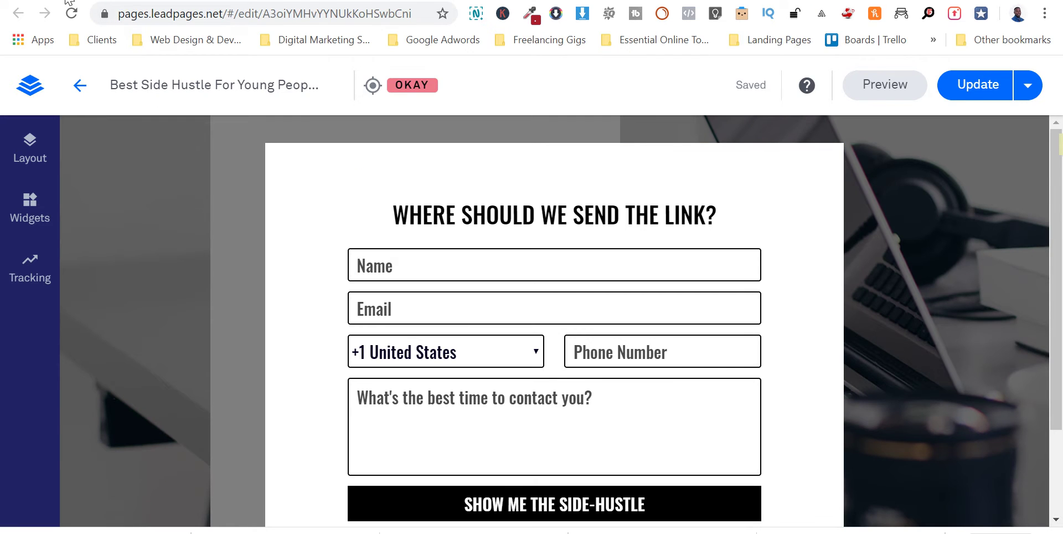
key("ctrl+Tab")
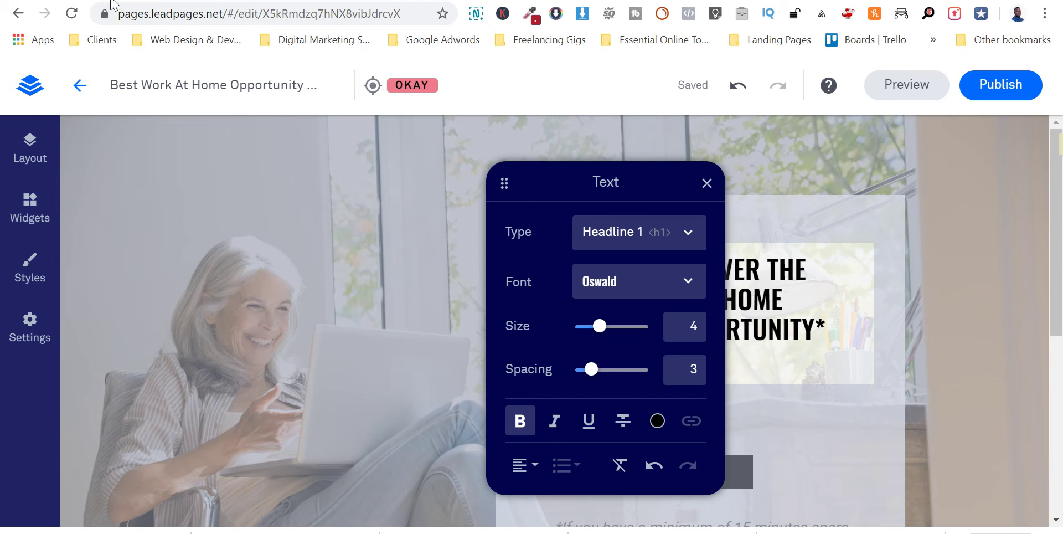
Close the text formatting settings and locate the italic disclaimer under the YES I DO button
left_click(396, 278)
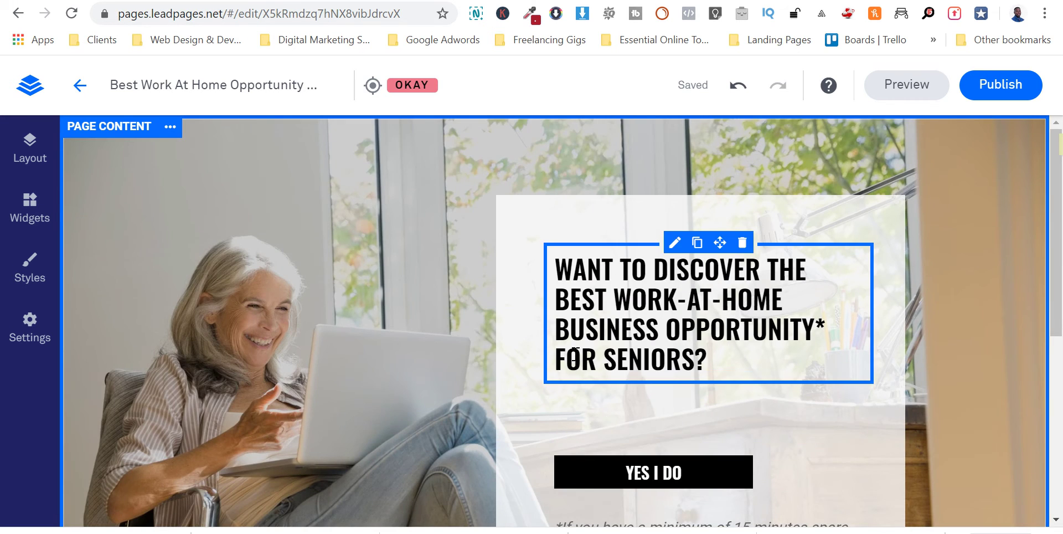
scroll(341, 302, "down", 4)
scroll(346, 300, "up", 1)
scroll(354, 307, "down", 1)
scroll(354, 307, "down", 1)
scroll(374, 326, "up", 4)
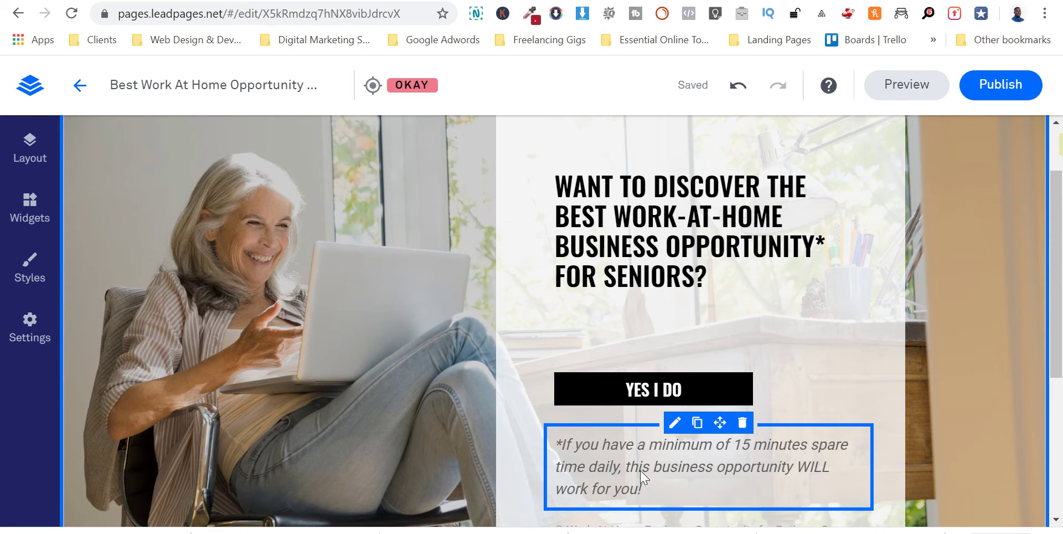
Insert 'to' after 'minutes' and delete 'time' so it reads '15 minutes to spare daily'
left_click(813, 449)
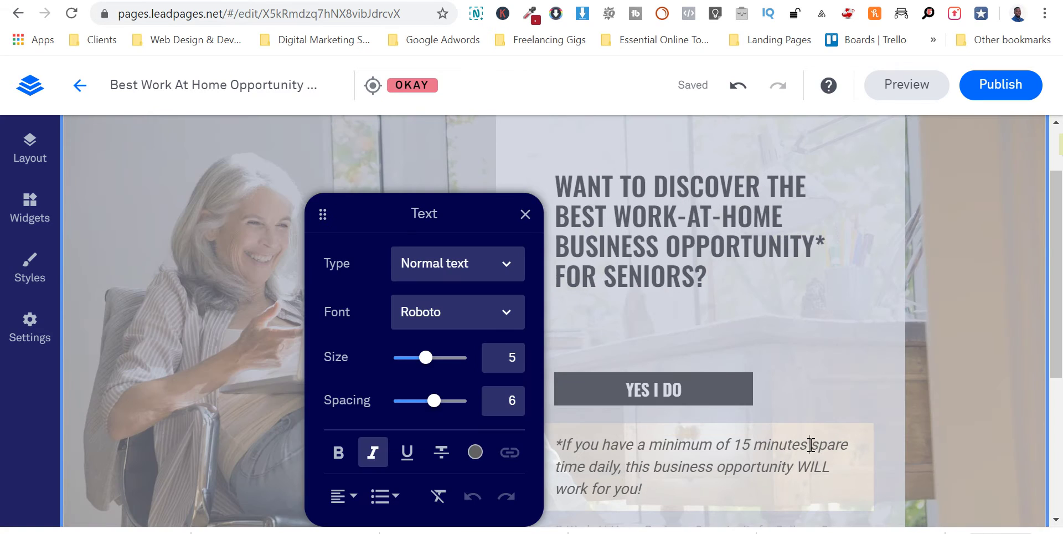
type("to")
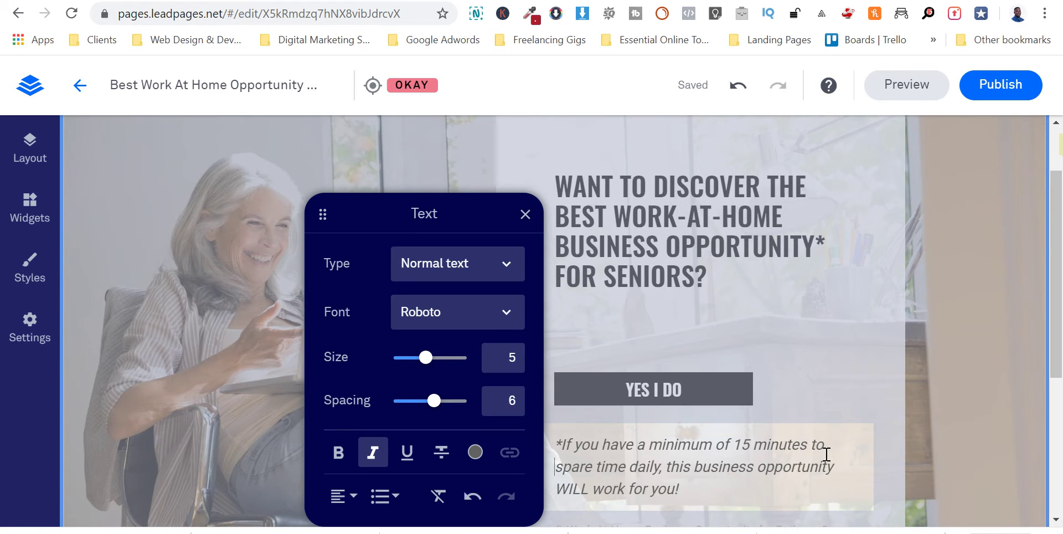
double_click(611, 468)
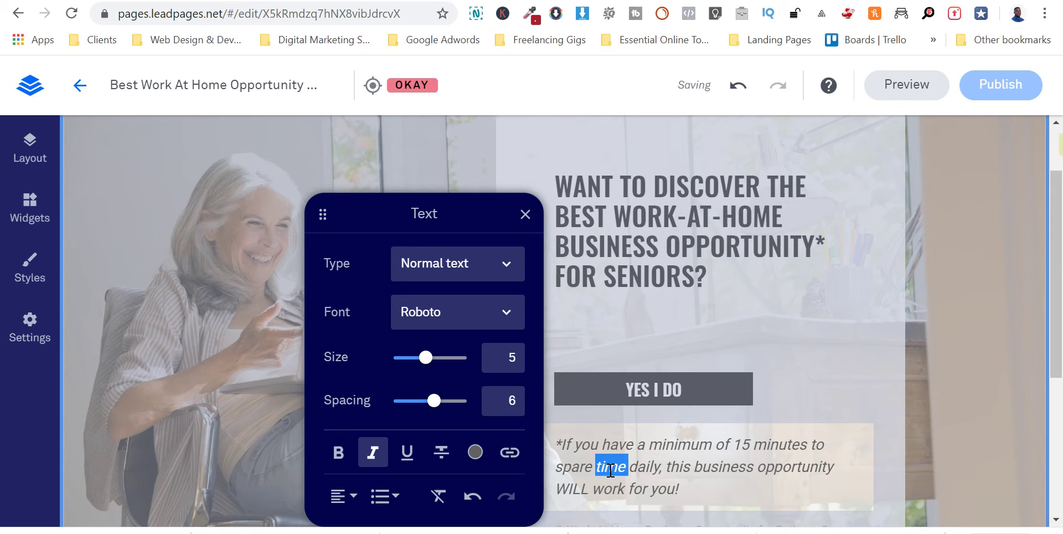
key("BackSpace")
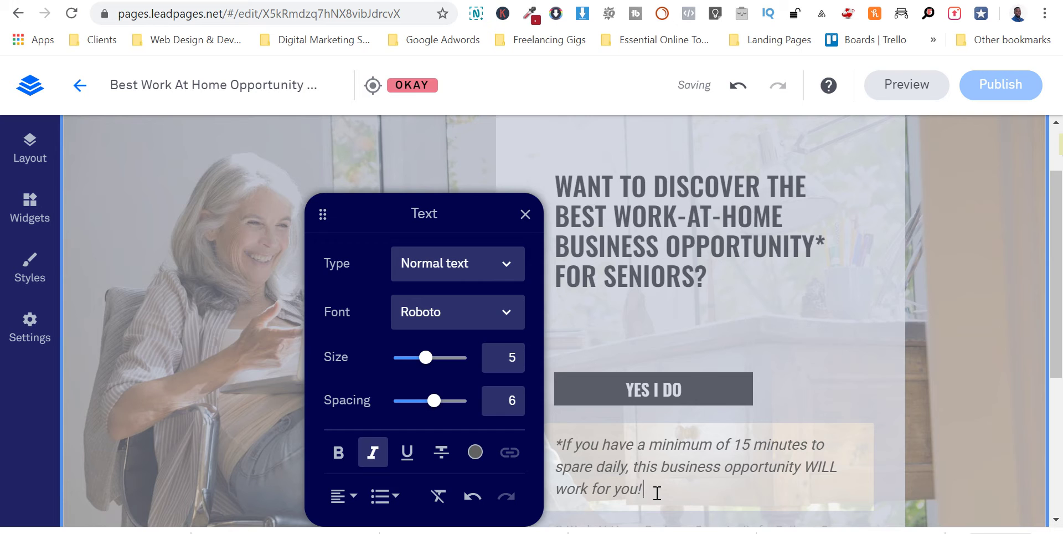
left_click(849, 353)
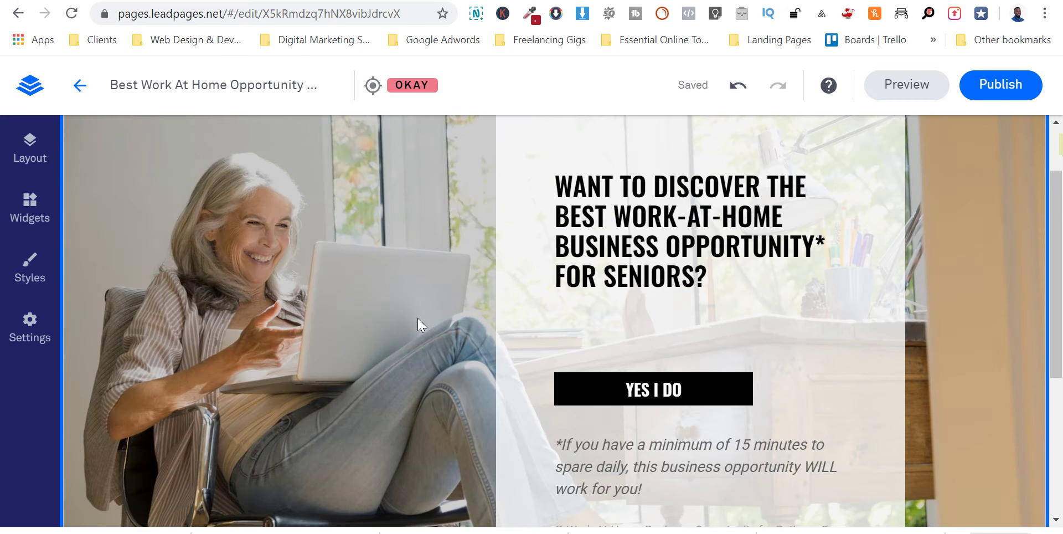
scroll(443, 327, "down", 3)
scroll(630, 304, "up", 5)
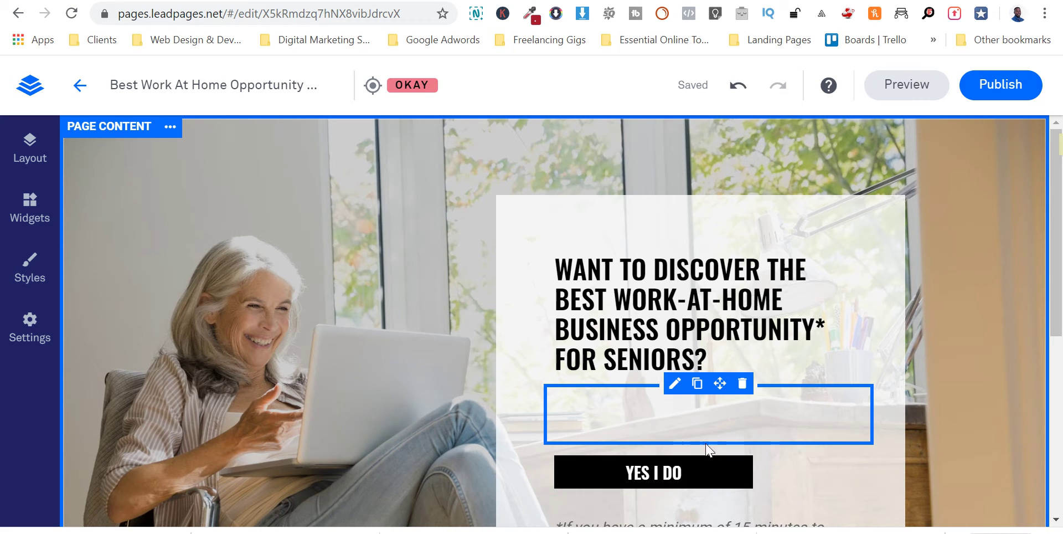
Open the YES I DO button's pop-up showing the 'Where should we send the link' opt-in form
scroll(686, 454, "down", 2)
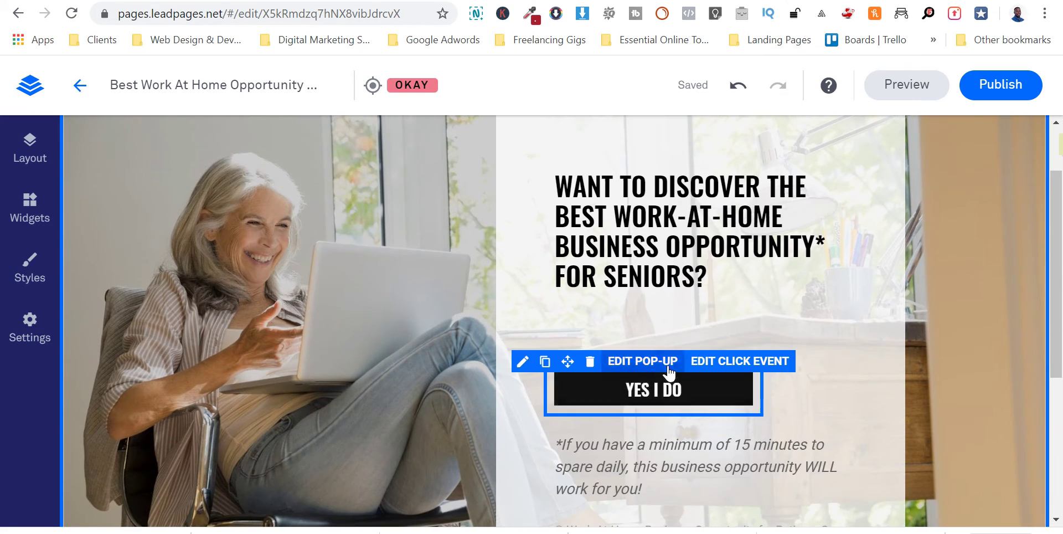
left_click(642, 361)
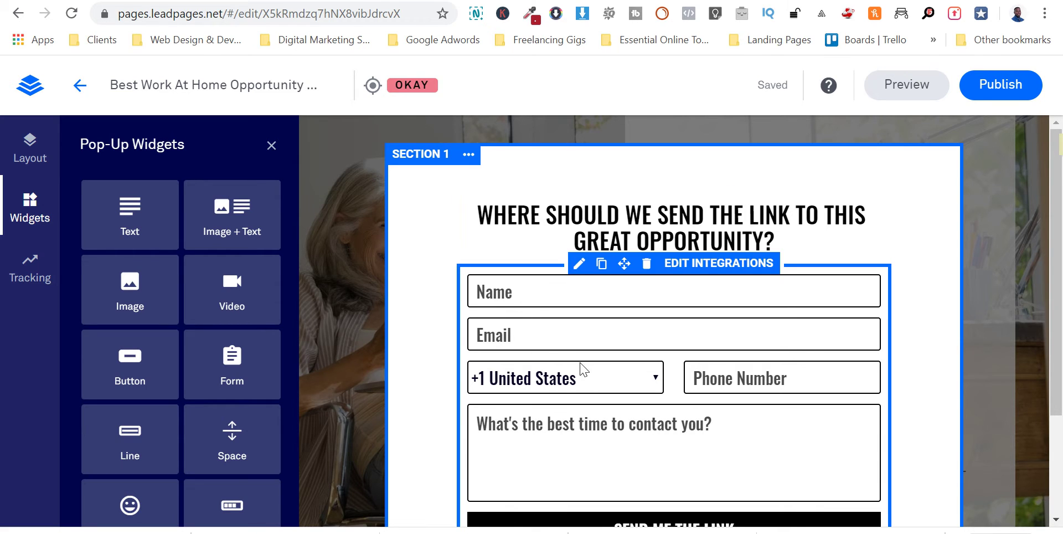
scroll(583, 369, "down", 1)
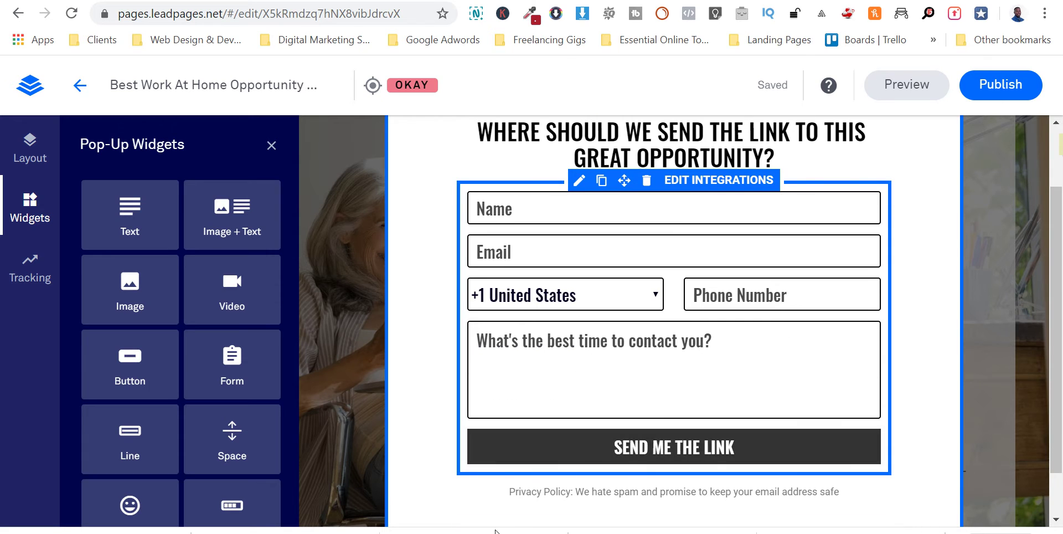
scroll(484, 423, "up", 1)
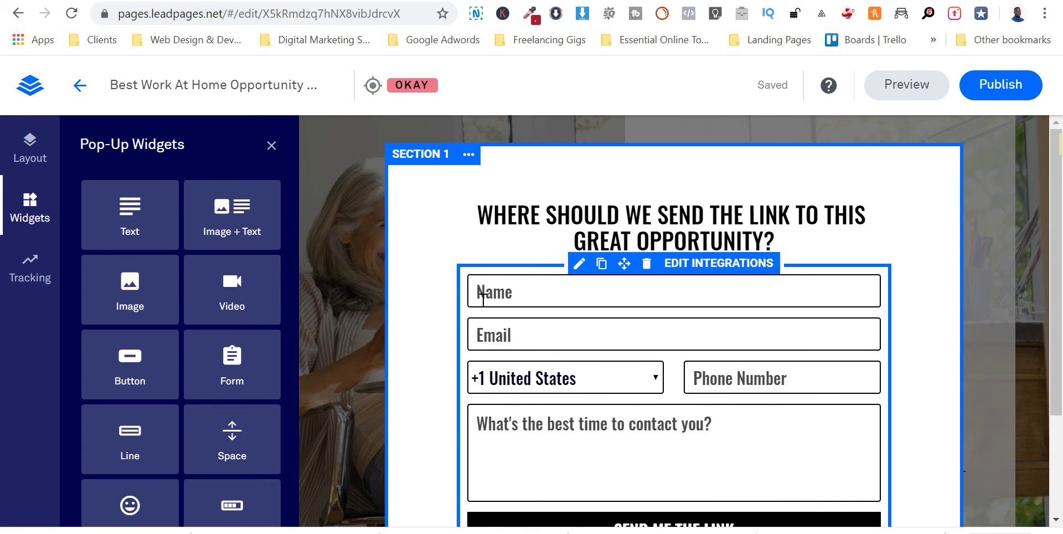
Replace the form name with 'Best Work From Home Business Opportunity For Seniors'
left_click(463, 294)
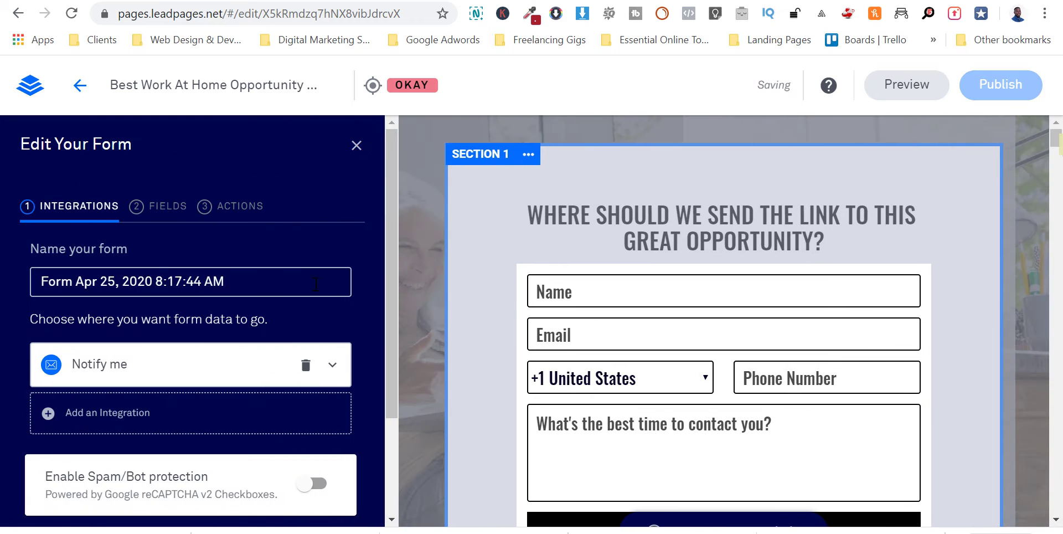
left_click(70, 273)
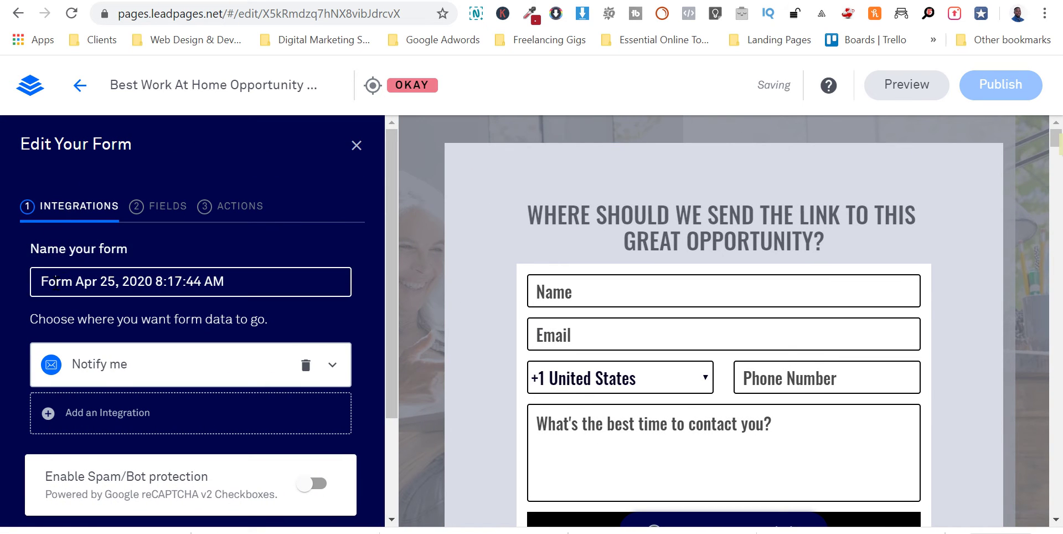
double_click(56, 282)
key("ctrl+a")
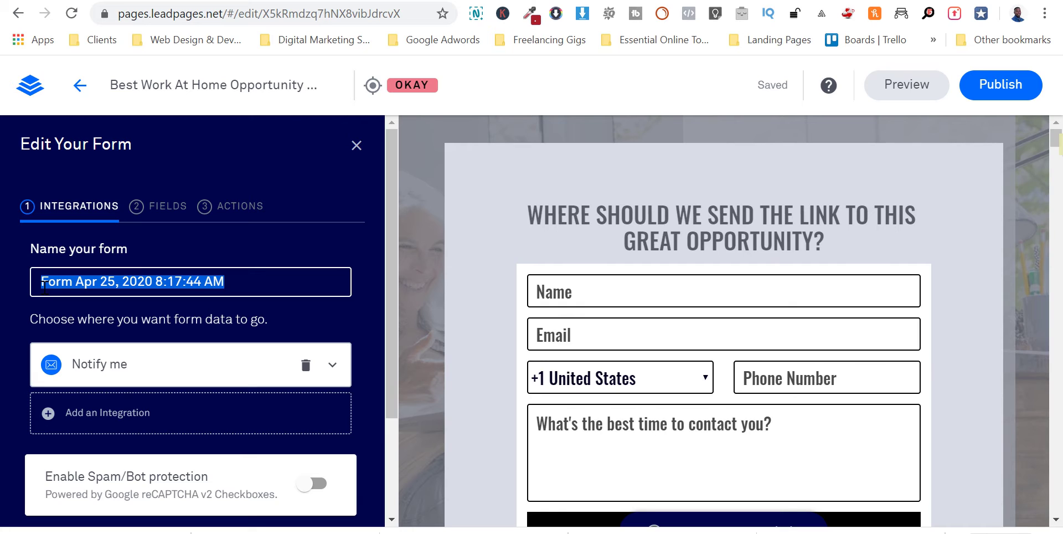
type("Best ")
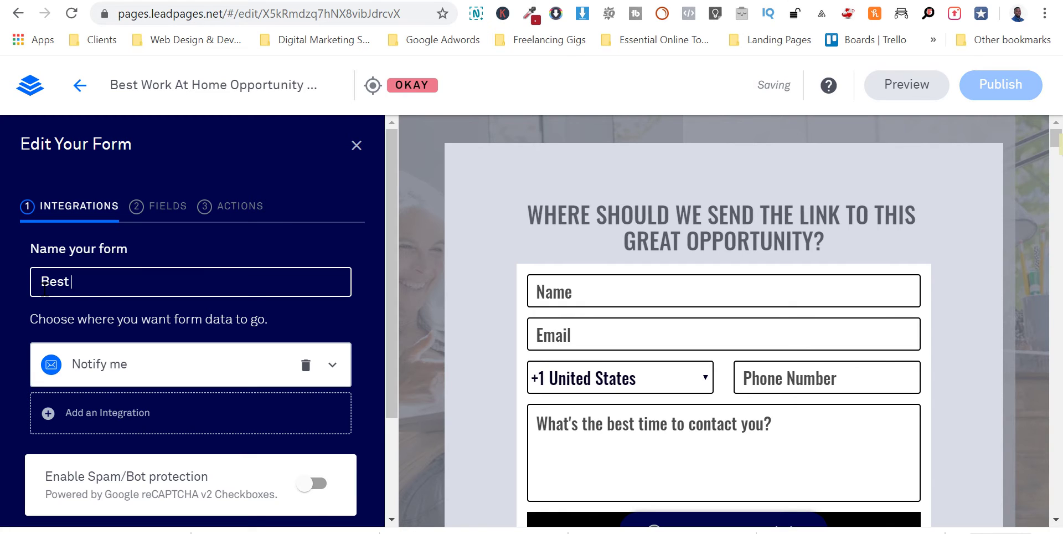
type("Work From Home Business")
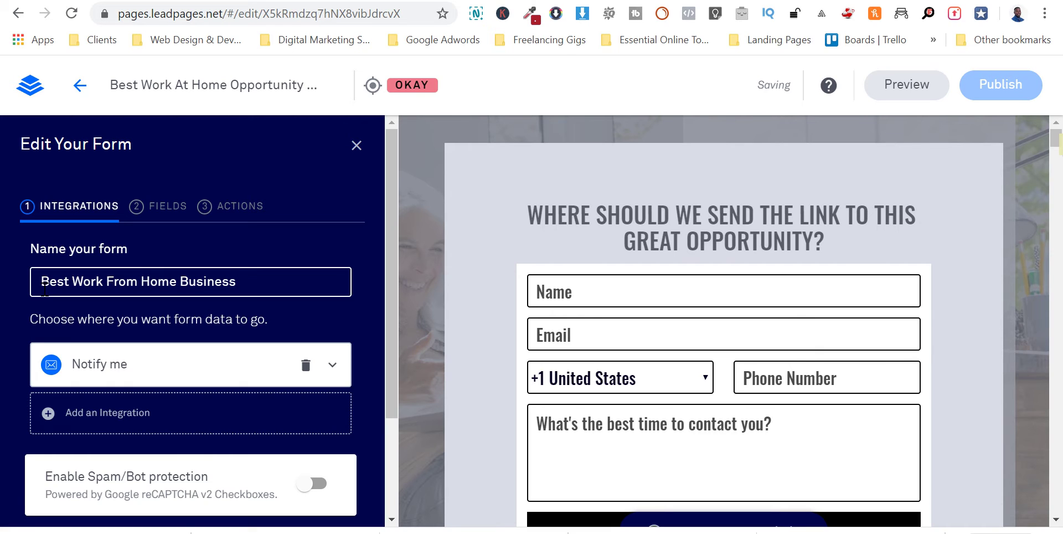
type(" Opportunity For")
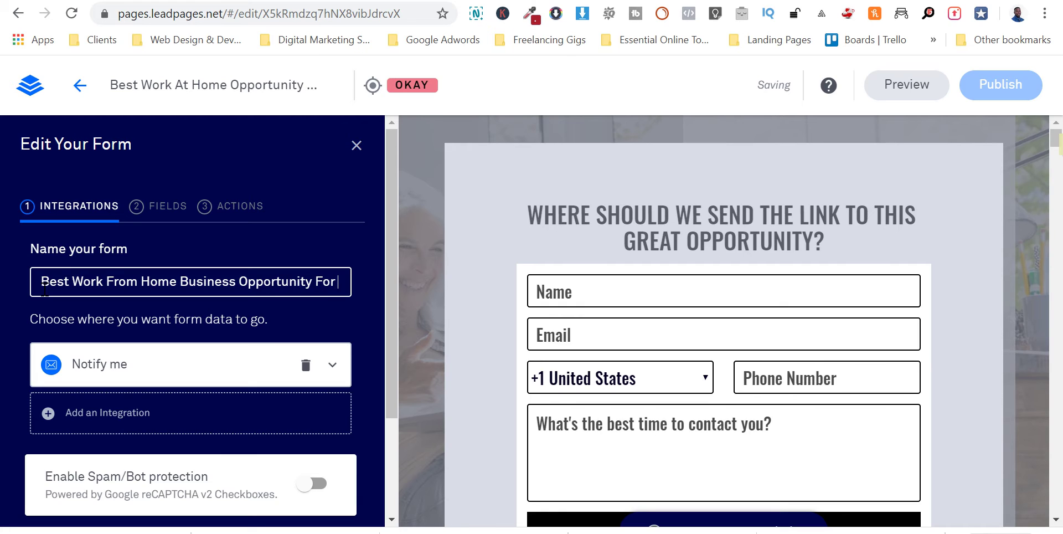
type(" Seniors")
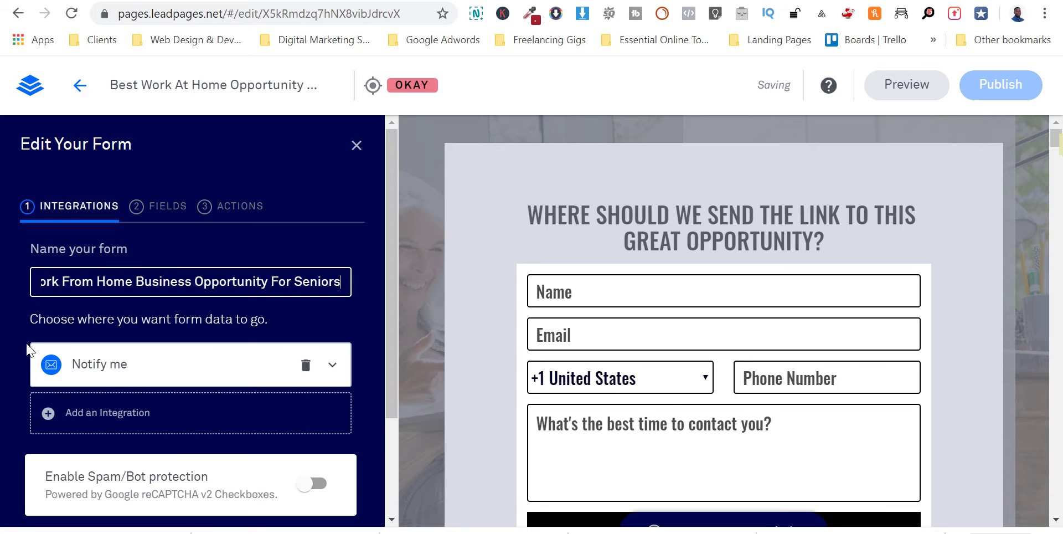
Expand and collapse the Notify me email integration, keeping it as the data destination
left_click(252, 365)
left_click(252, 365)
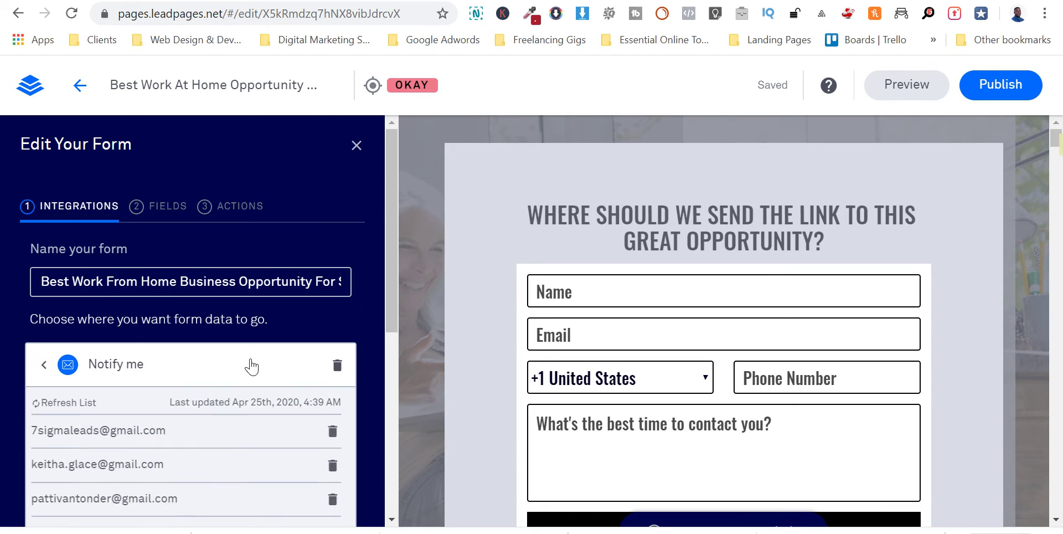
left_click(44, 364)
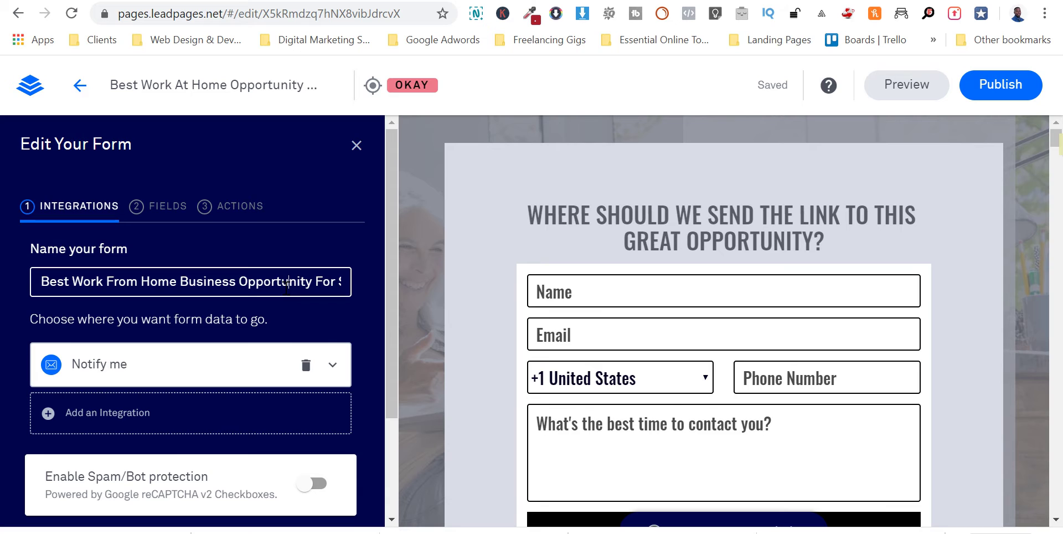
type("eniors v2")
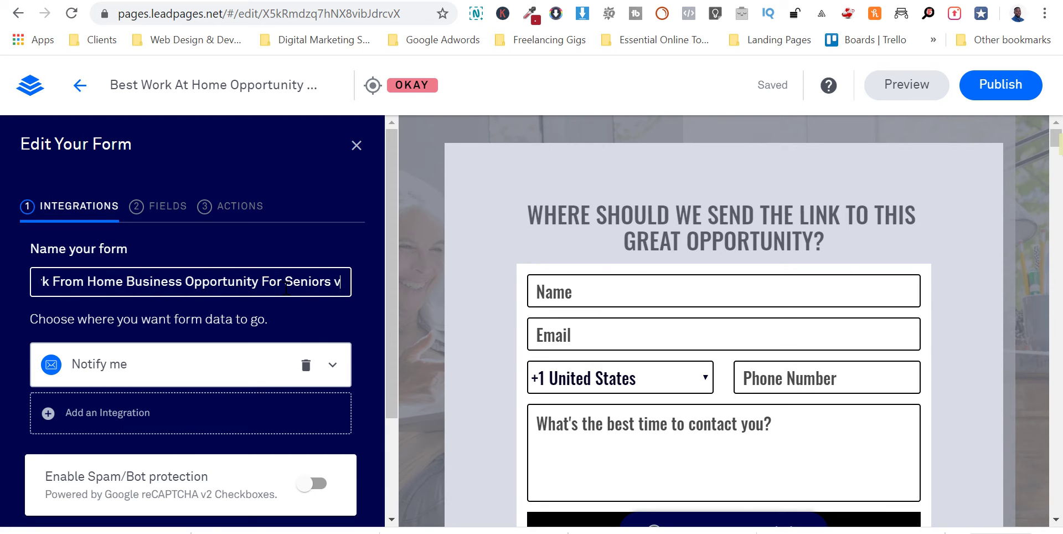
Step through Fields and Actions, keep the Landing Page redirect, and save the form settings
left_click(168, 207)
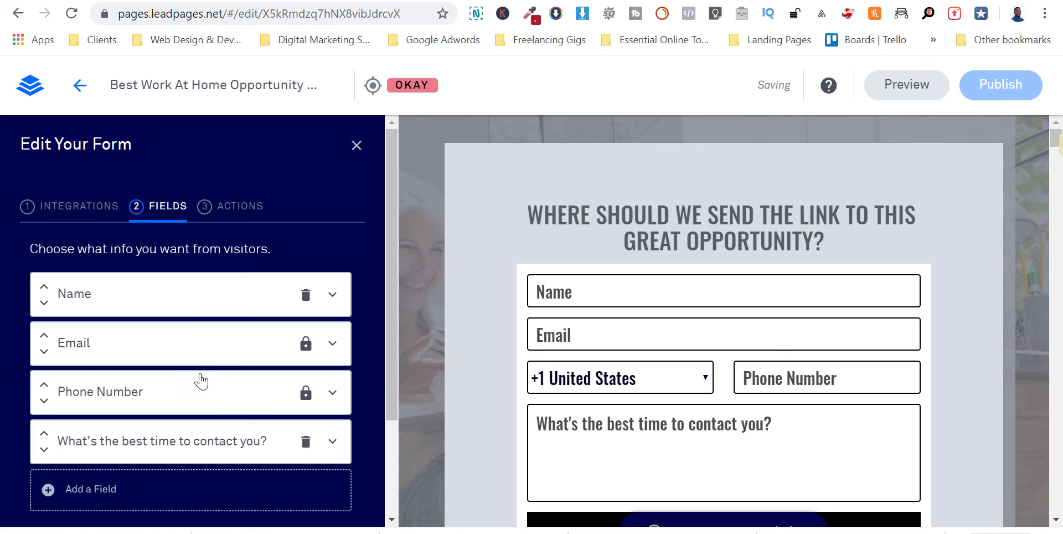
left_click(236, 217)
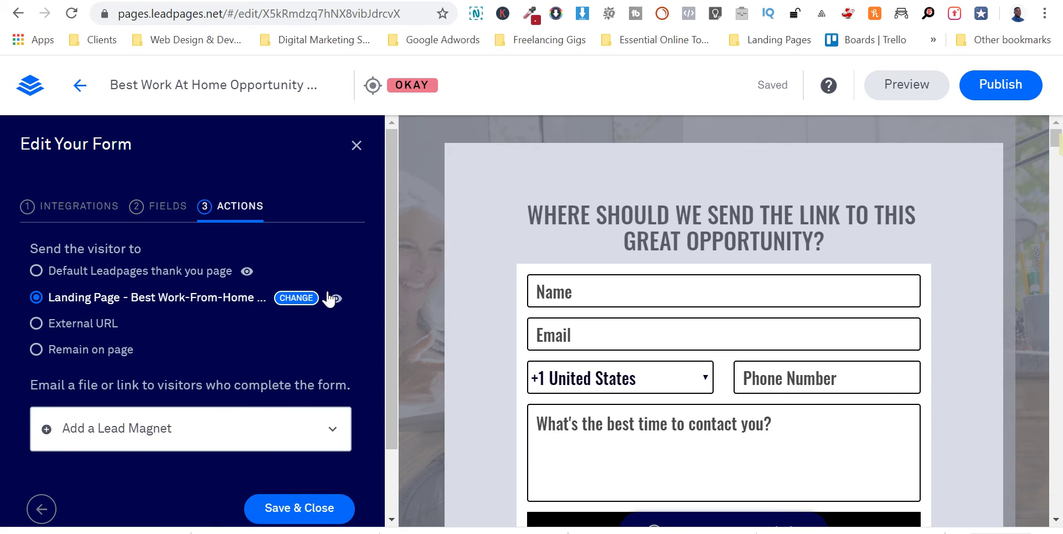
left_click(308, 509)
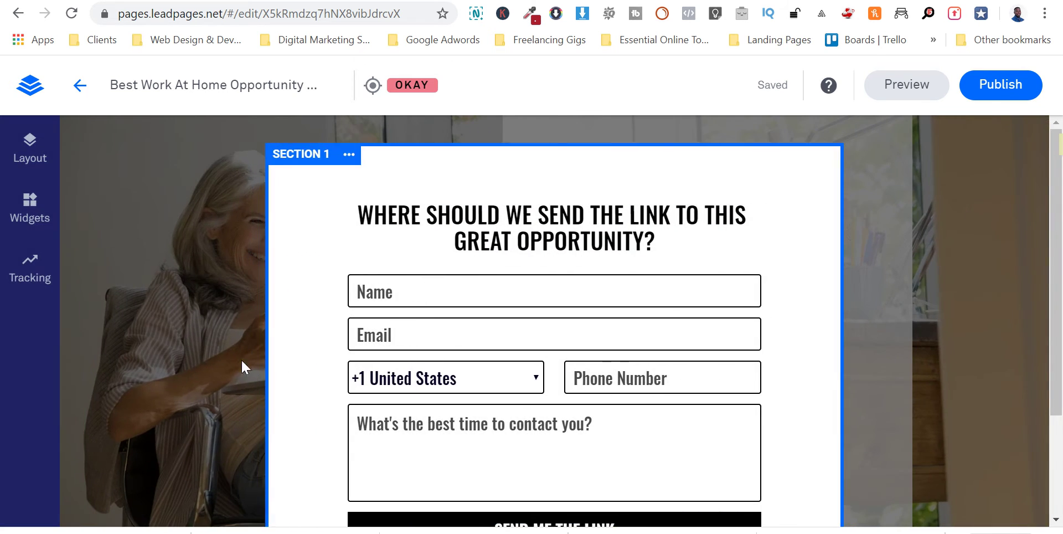
left_click(405, 89)
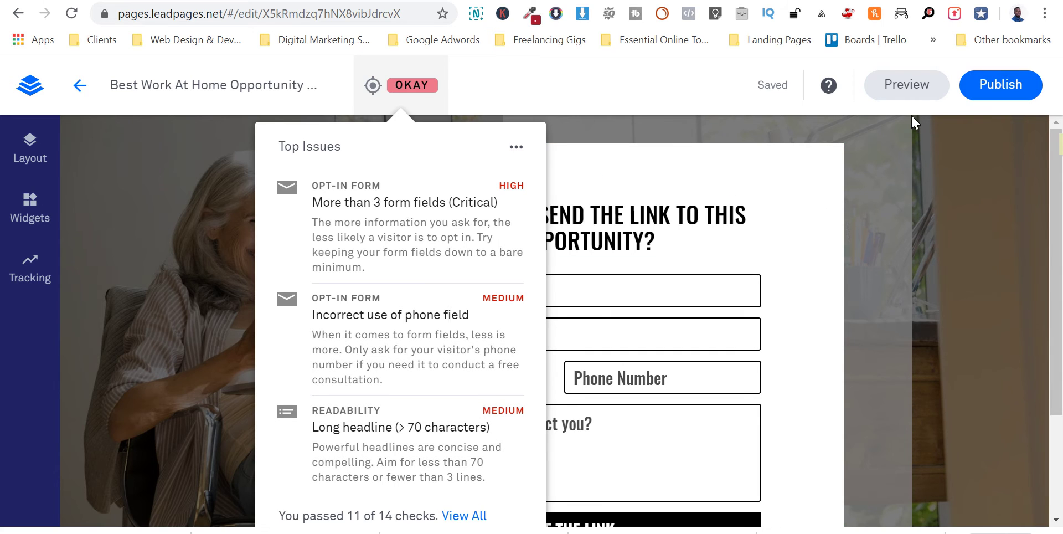
left_click(908, 93)
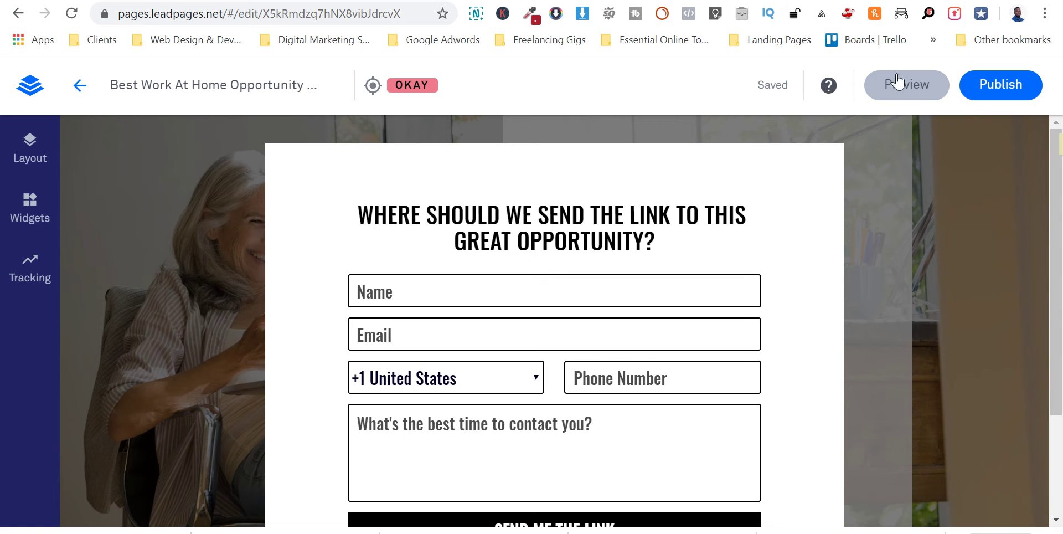
Return to the main landing page, preview it, and scroll through the phone layout
left_click(929, 220)
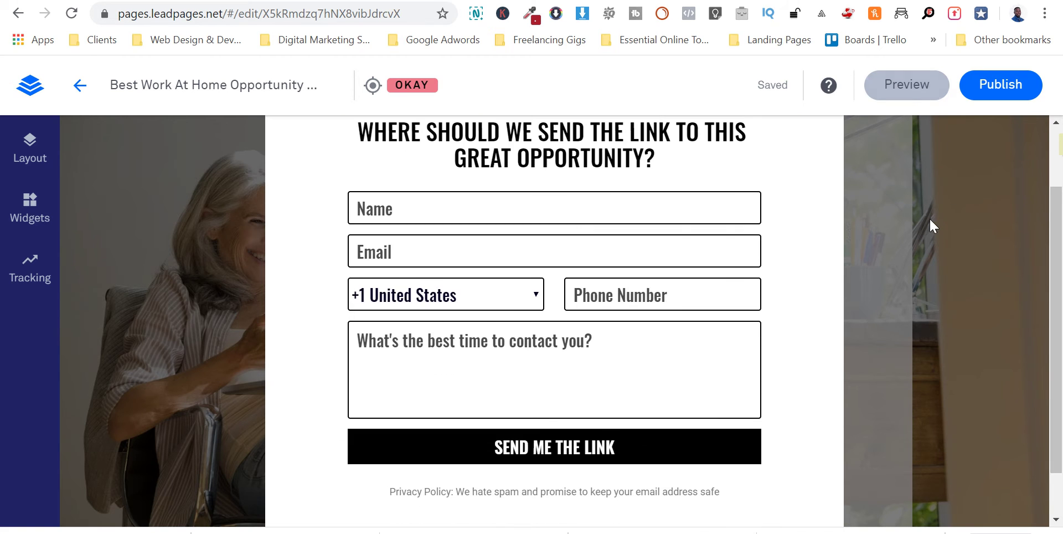
scroll(908, 238, "up", 2)
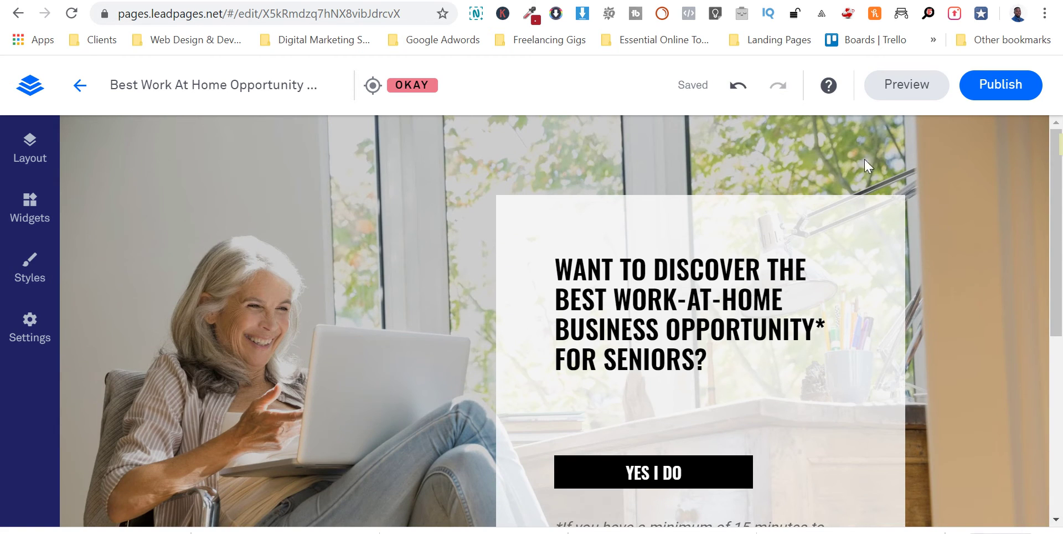
left_click(891, 87)
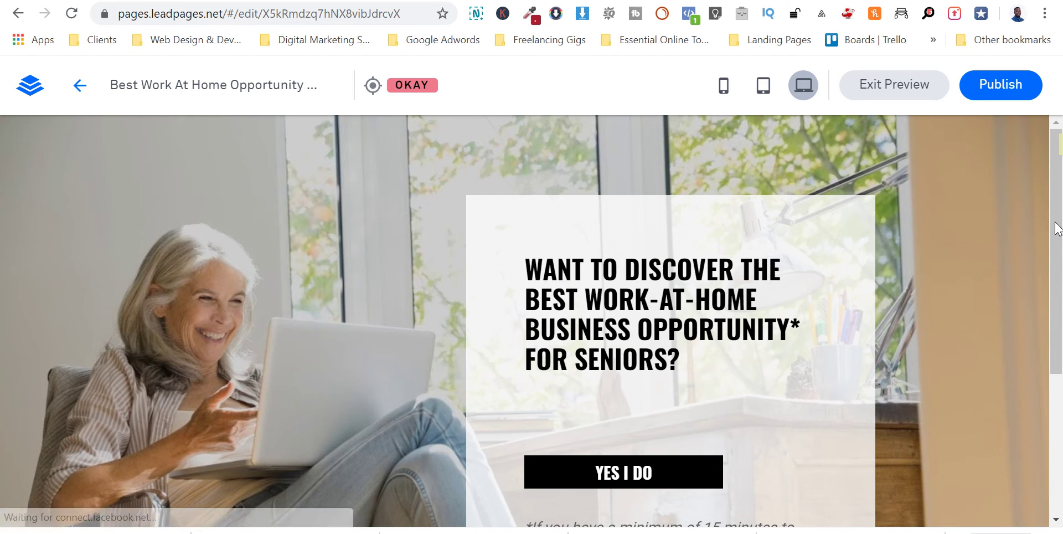
scroll(1051, 230, "down", 4)
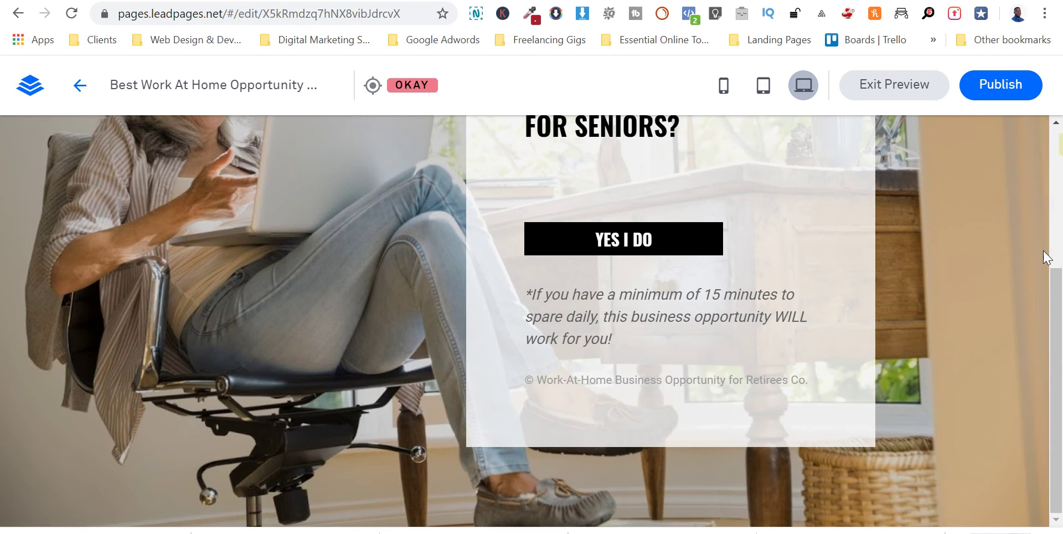
scroll(1043, 250, "up", 4)
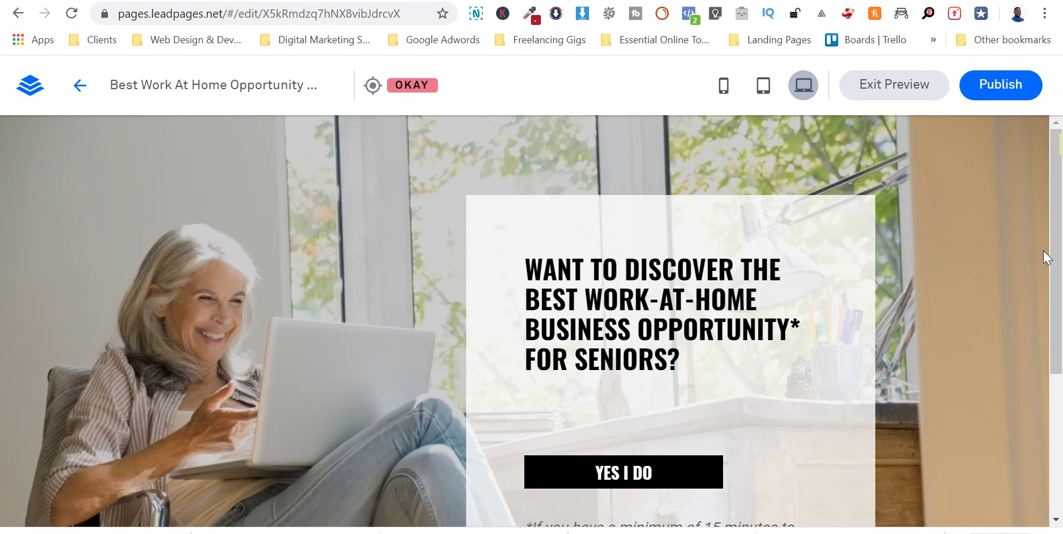
left_click(724, 86)
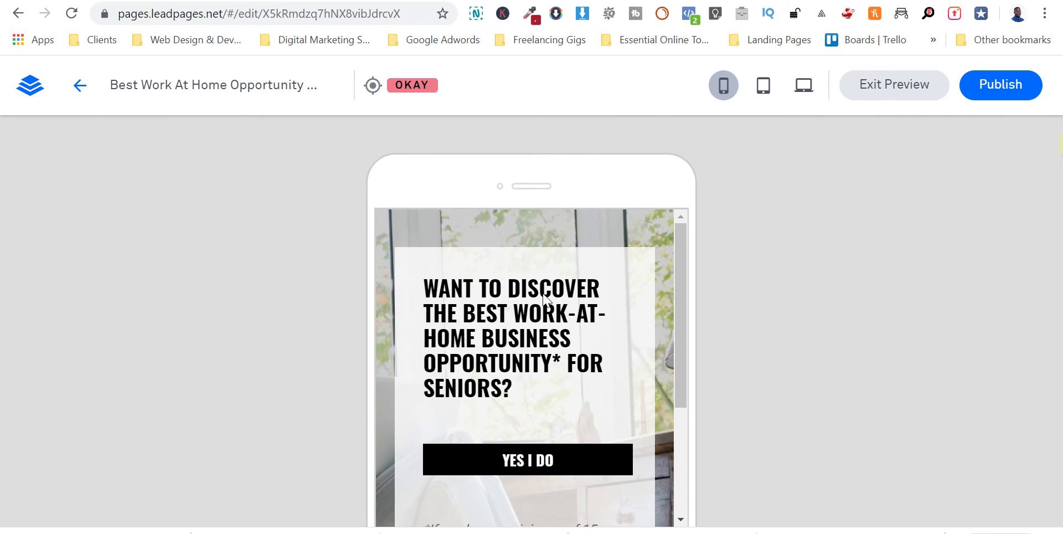
scroll(548, 300, "down", 3)
scroll(614, 338, "up", 3)
scroll(590, 301, "down", 3)
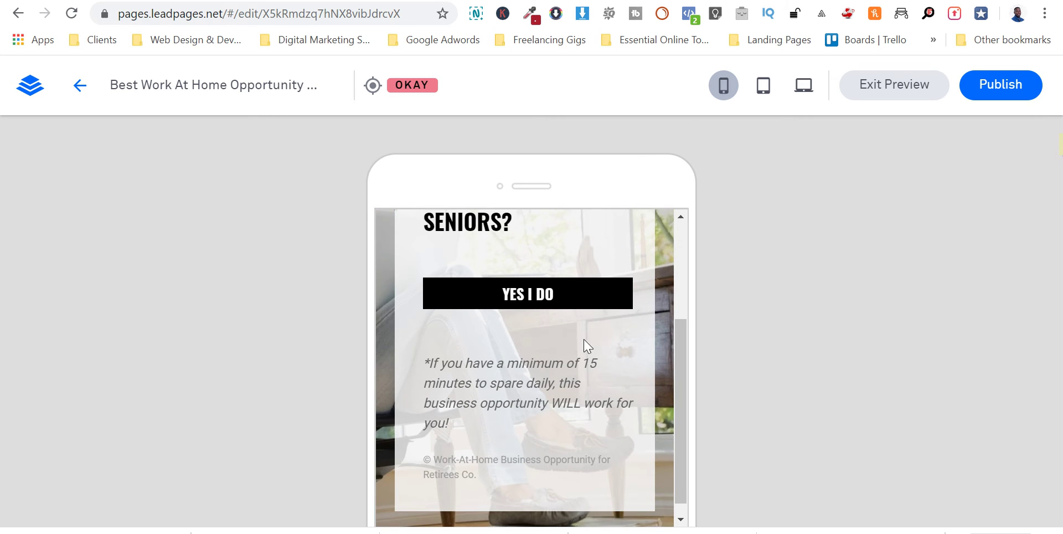
scroll(590, 357, "up", 3)
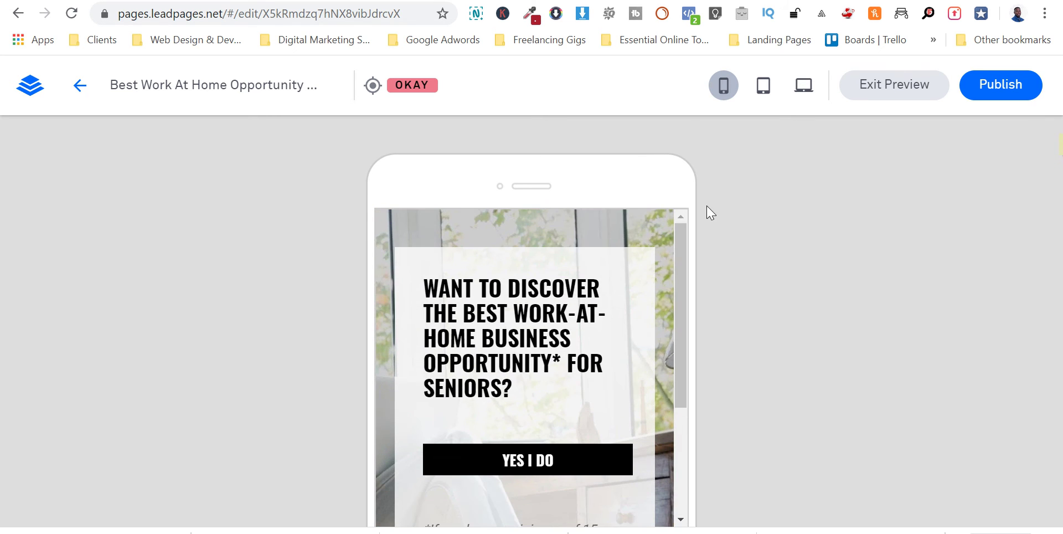
Compare the preview at tablet, desktop and phone sizes, ending on desktop width
left_click(764, 89)
scroll(510, 309, "down", 4)
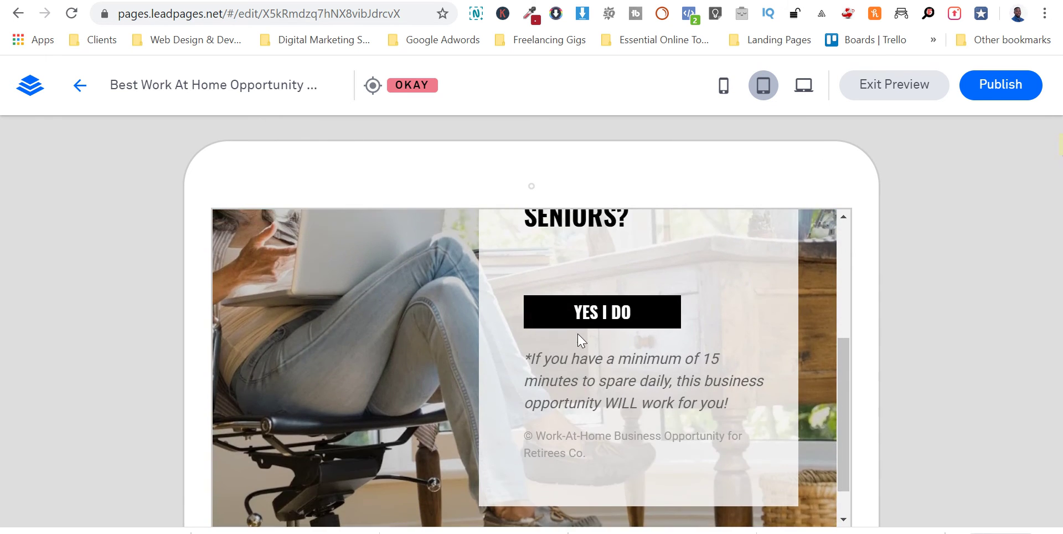
scroll(579, 338, "up", 4)
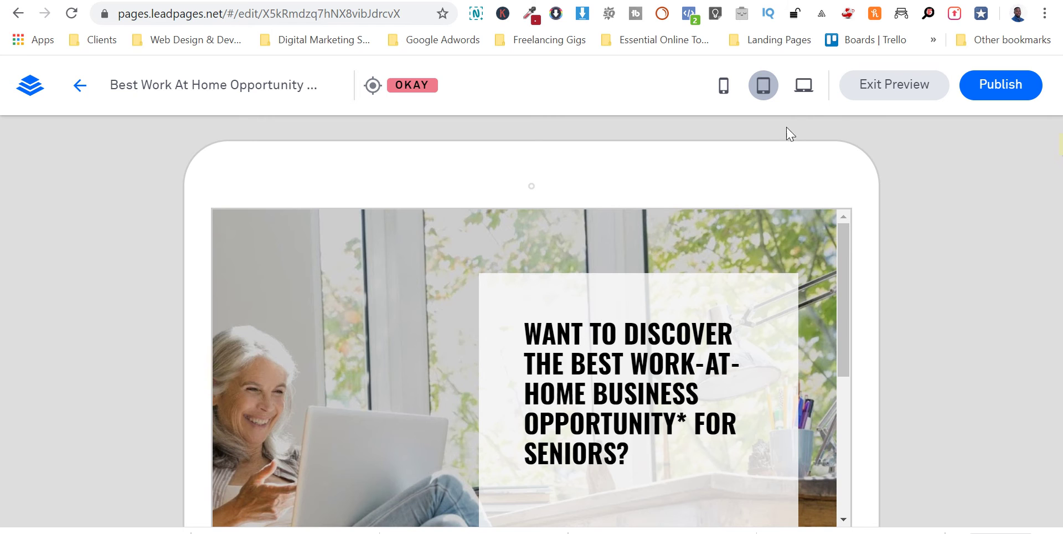
left_click(804, 88)
left_click(723, 86)
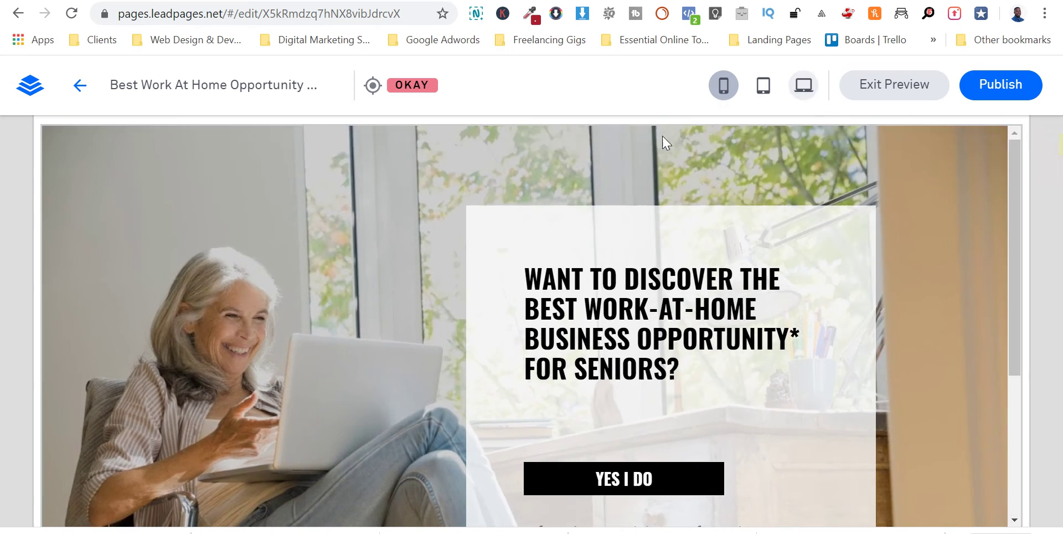
scroll(474, 275, "down", 3)
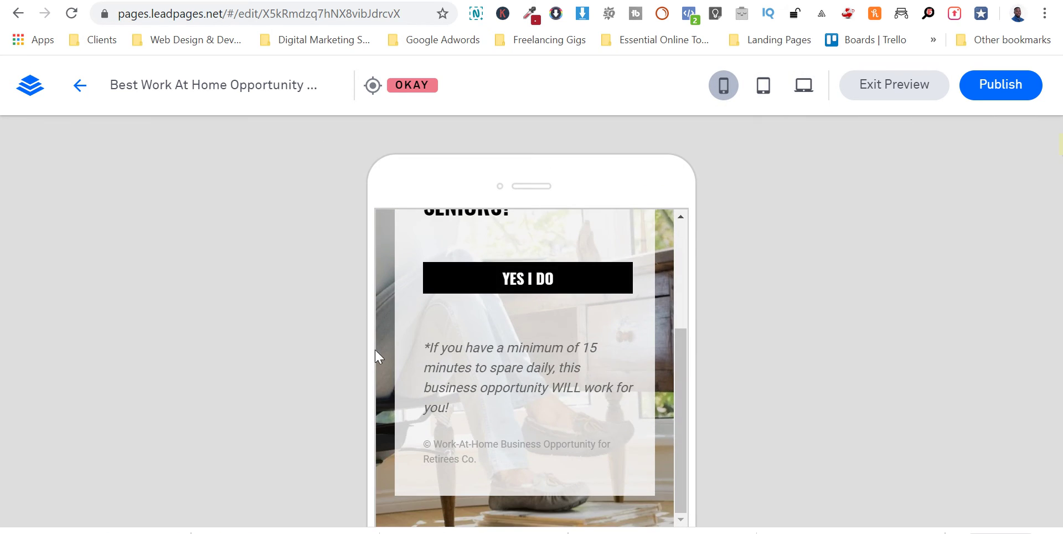
scroll(539, 441, "up", 3)
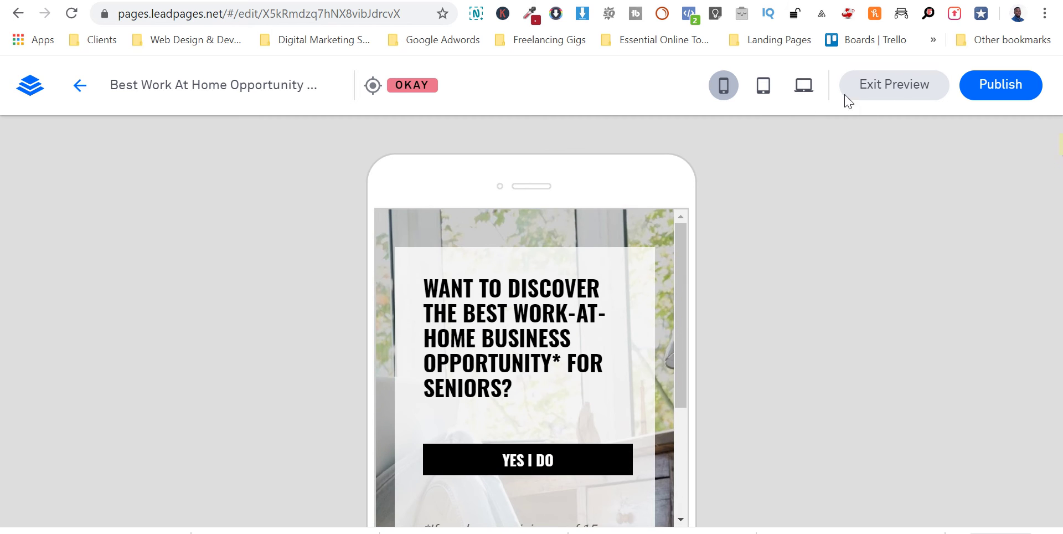
left_click(764, 87)
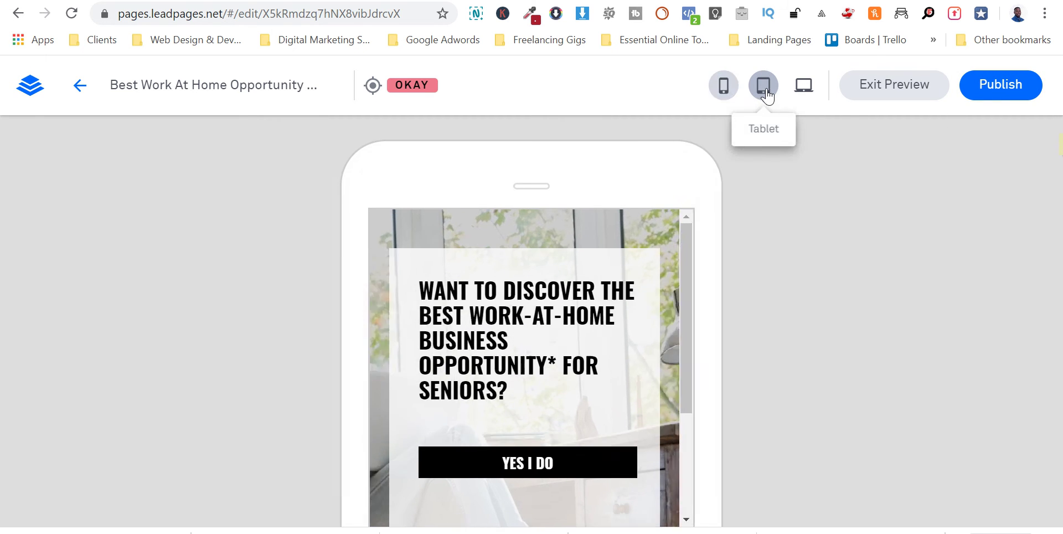
left_click(805, 89)
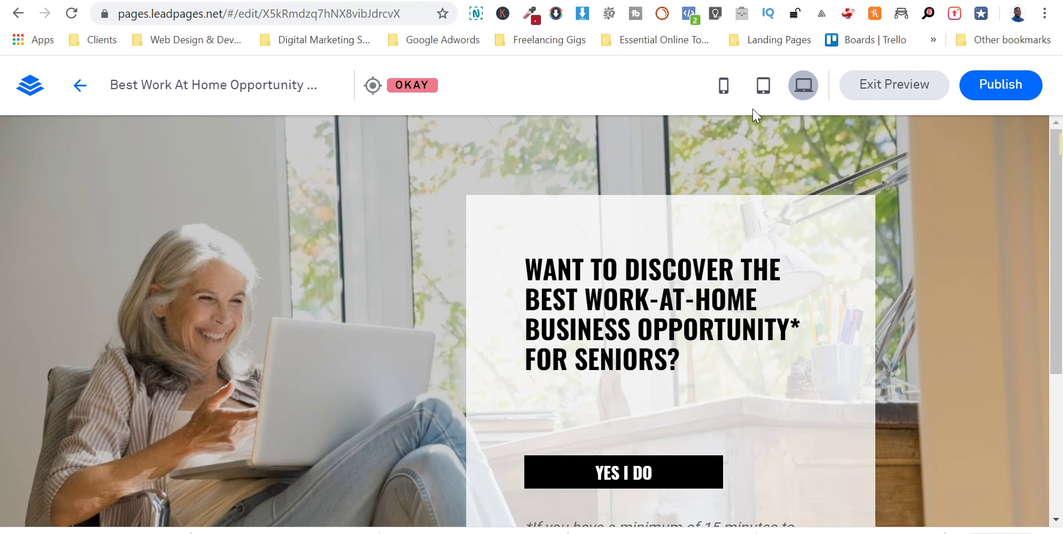
Exit the preview and drag a spacer block onto the page
left_click(906, 97)
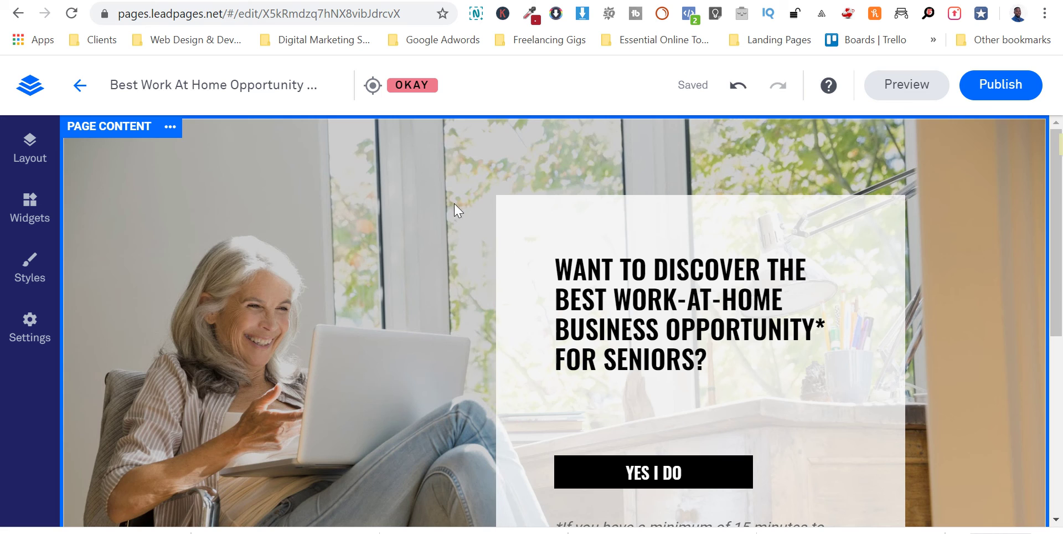
left_click(30, 209)
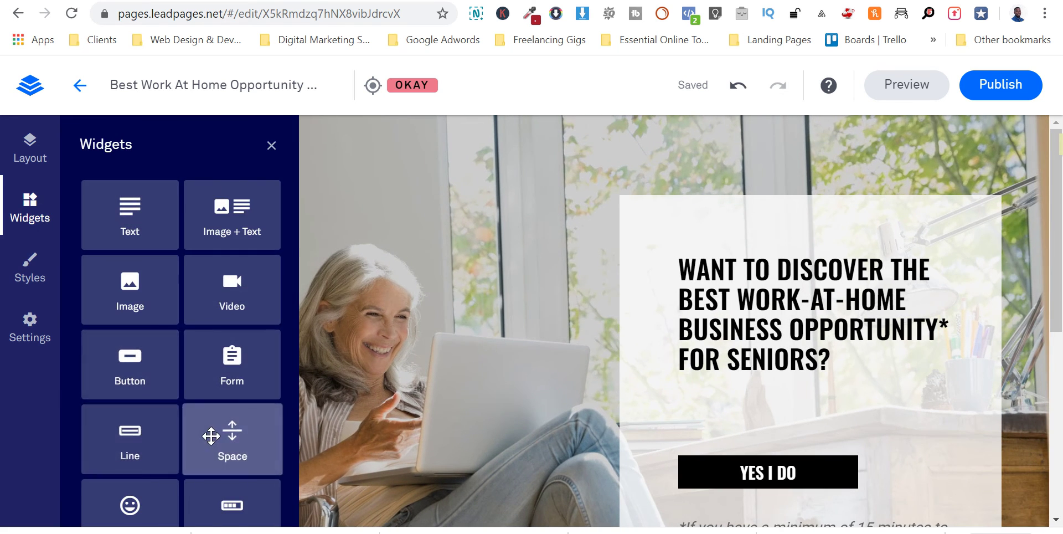
left_click_drag(221, 432, 598, 147)
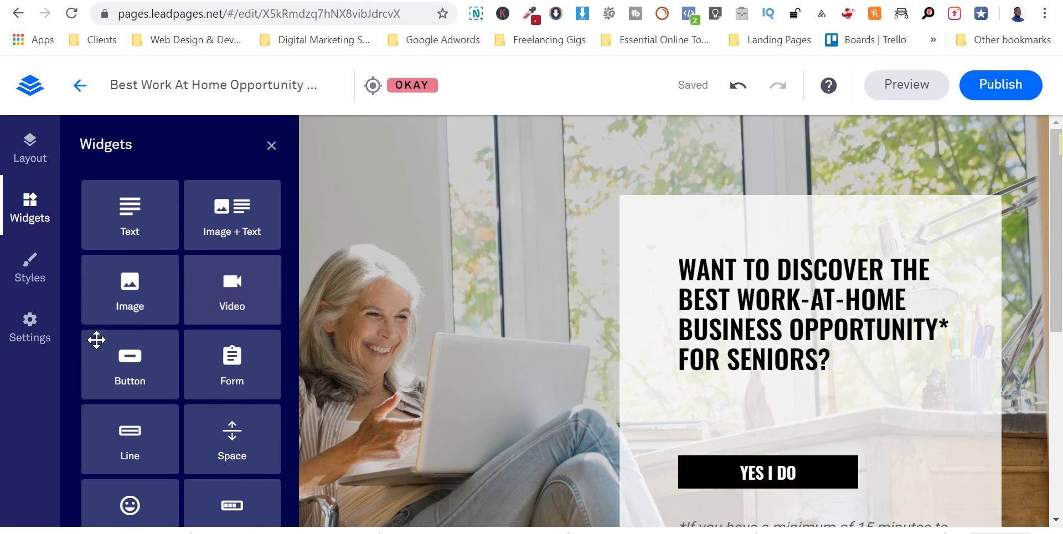
In Layout, expand Main Content and add a new empty Row 2
left_click(36, 161)
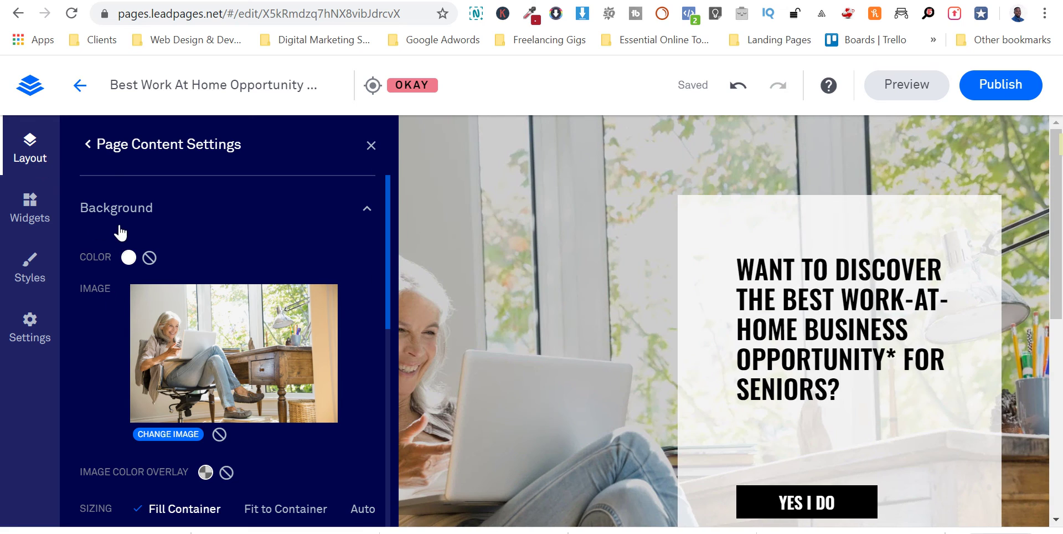
left_click(89, 148)
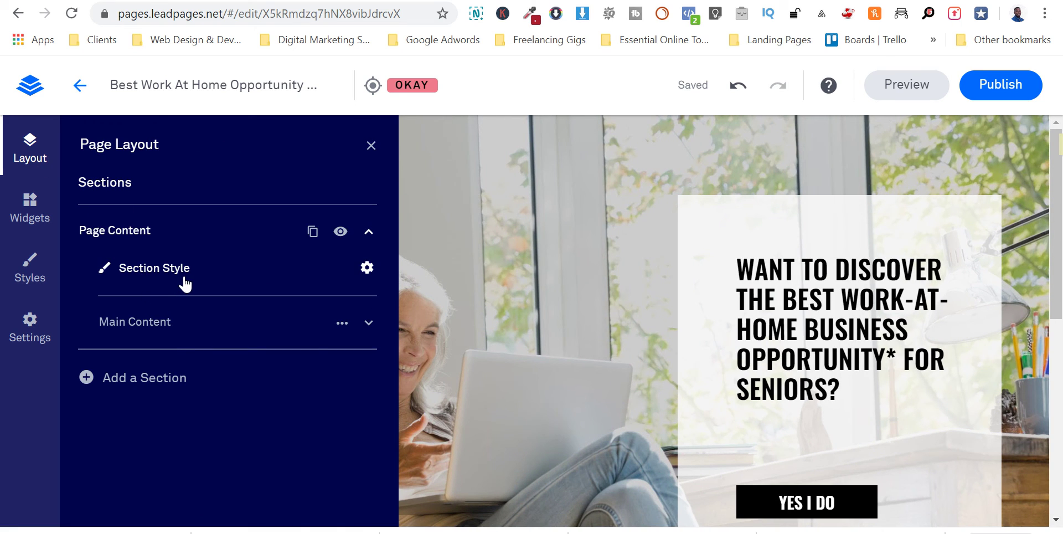
left_click(364, 324)
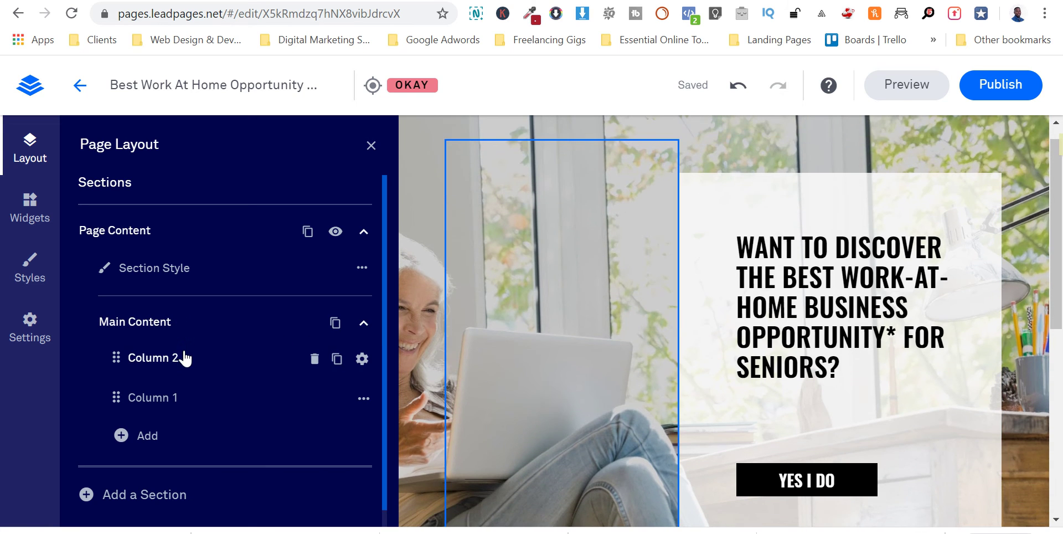
left_click(148, 440)
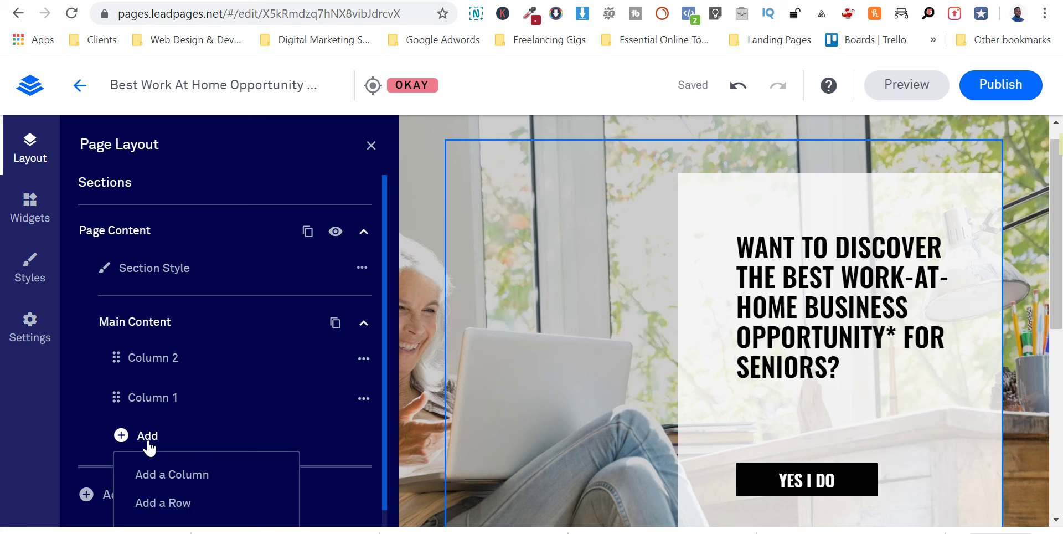
left_click(178, 491)
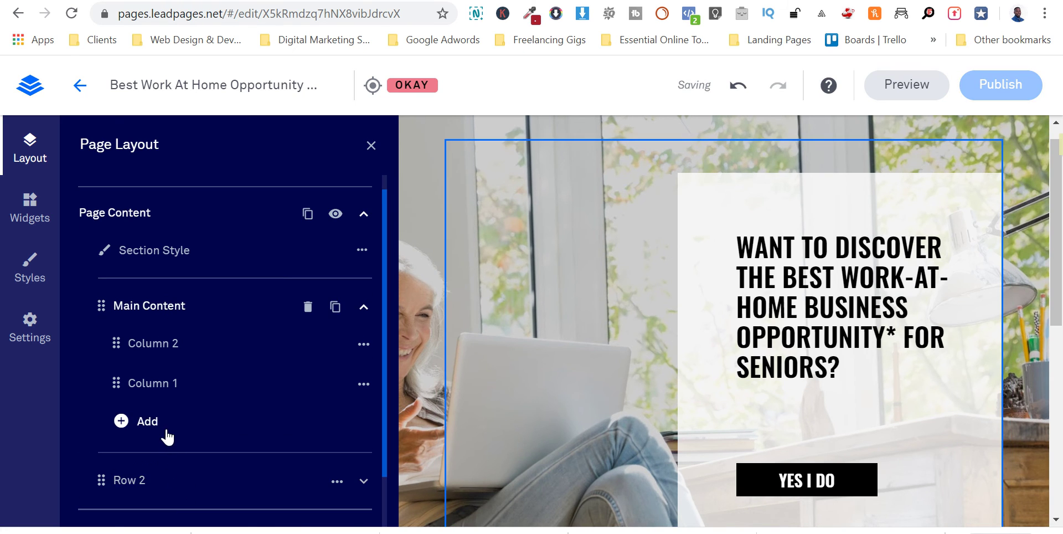
scroll(203, 442, "down", 1)
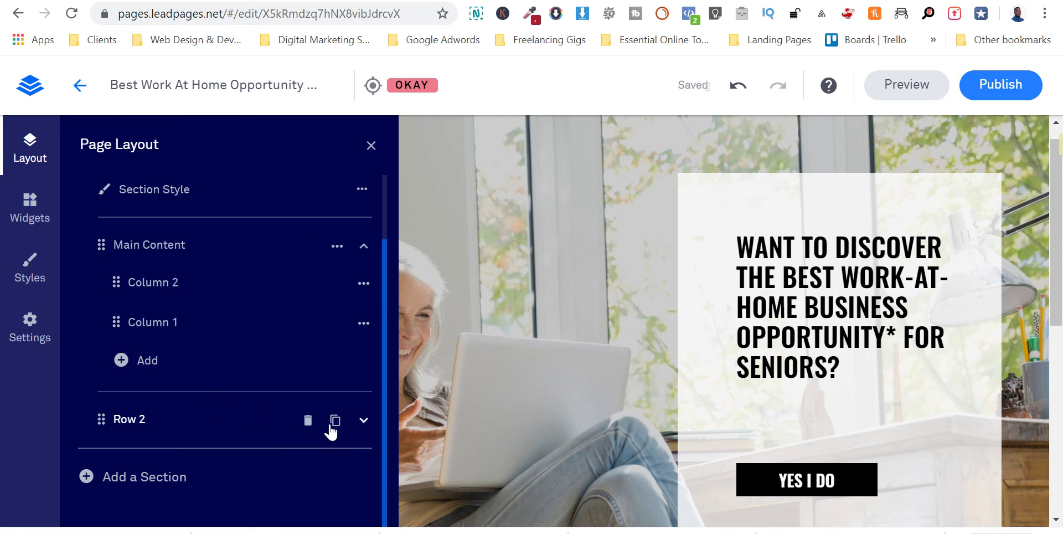
left_click(364, 422)
mouse_move(155, 458)
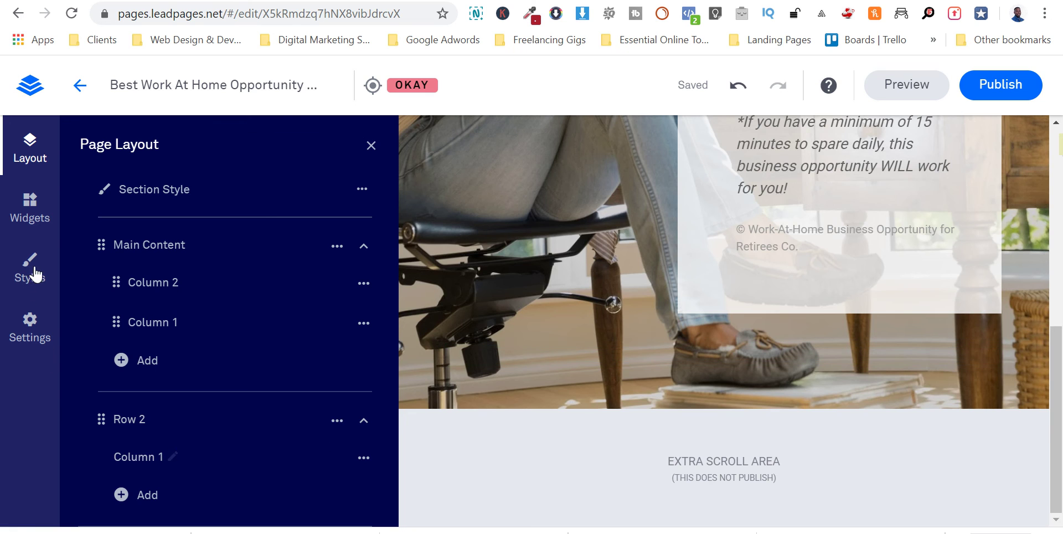
Try placing a Space widget, then move Row 2 above Main Content and close Layout
left_click(30, 210)
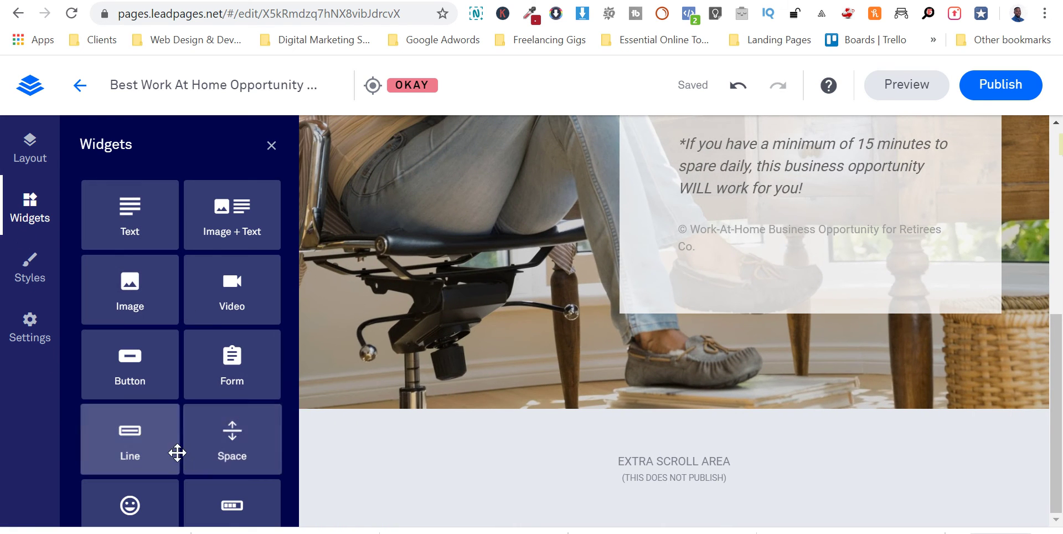
left_click_drag(231, 431, 467, 338)
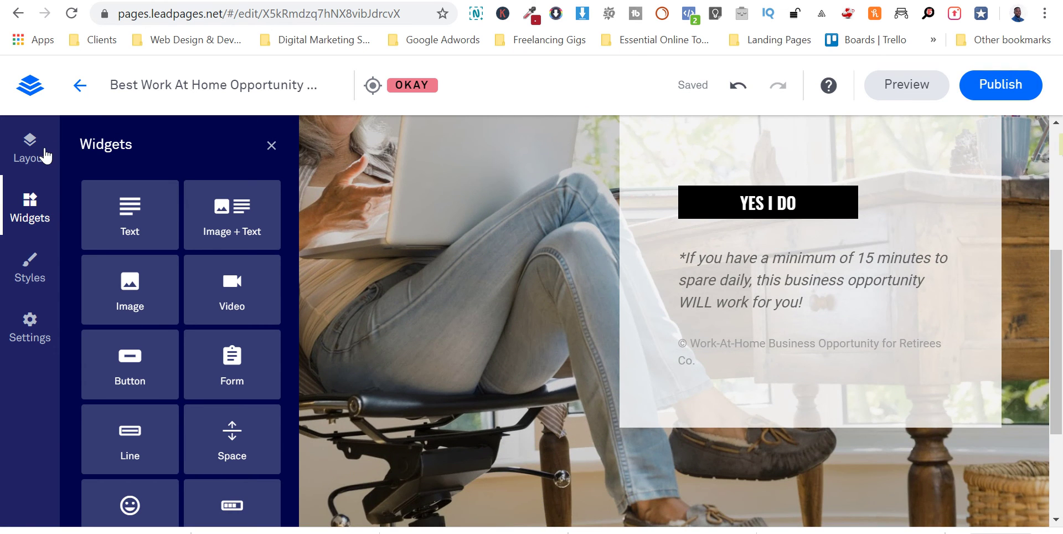
left_click(46, 155)
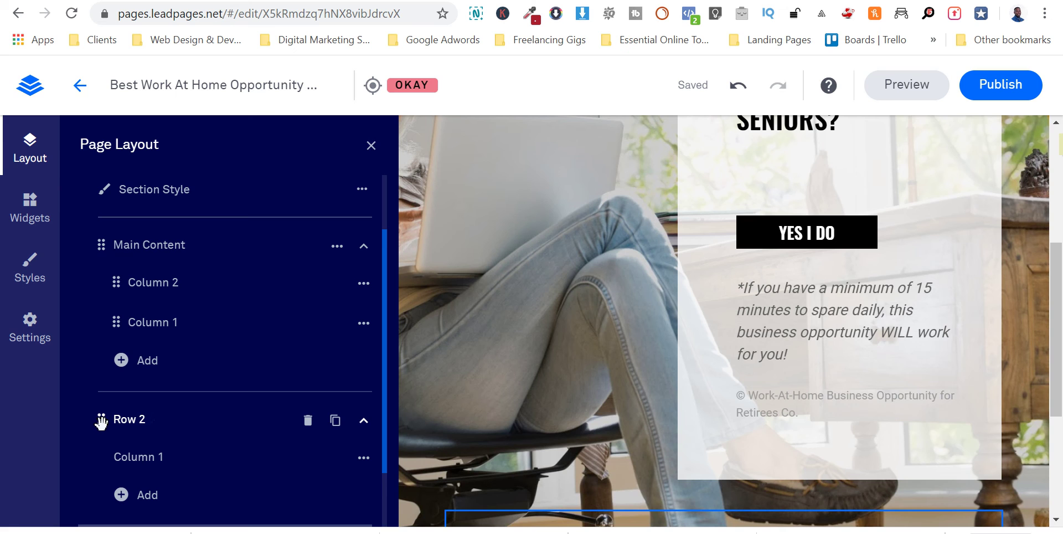
left_click_drag(101, 419, 102, 260)
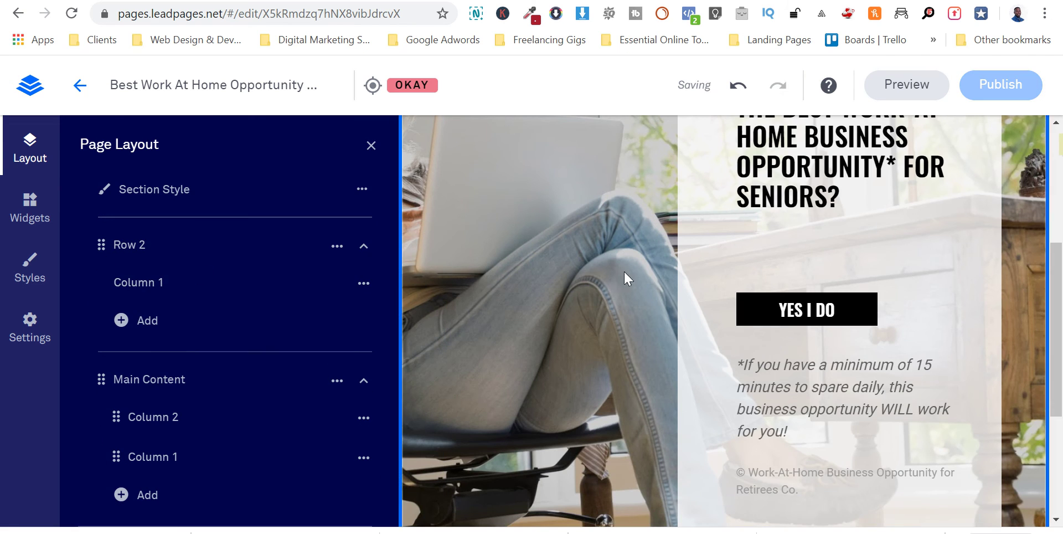
scroll(625, 271, "up", 5)
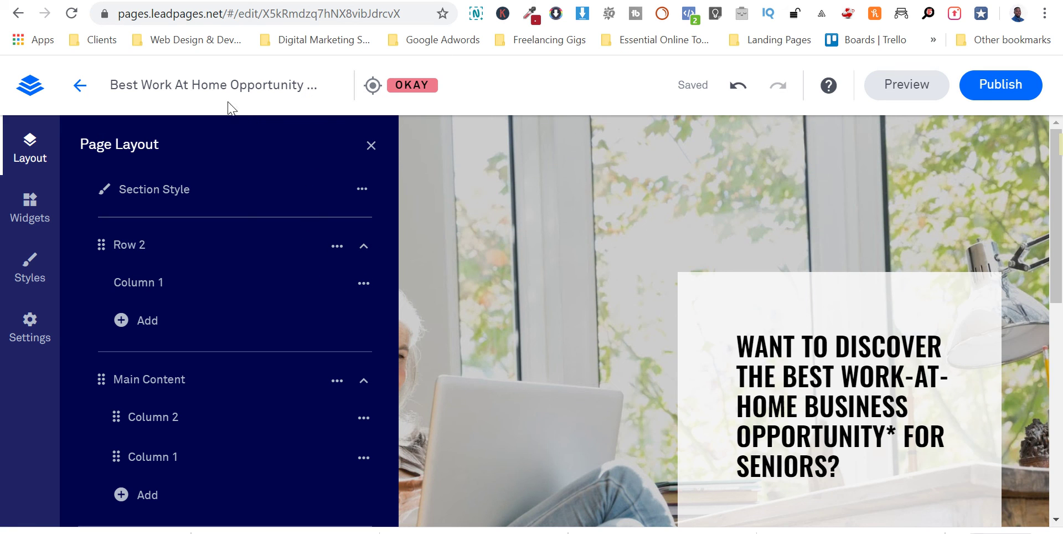
left_click(371, 145)
scroll(609, 255, "down", 6)
Preview the page at tablet size, then scroll through the phone-sized layout
scroll(706, 239, "up", 6)
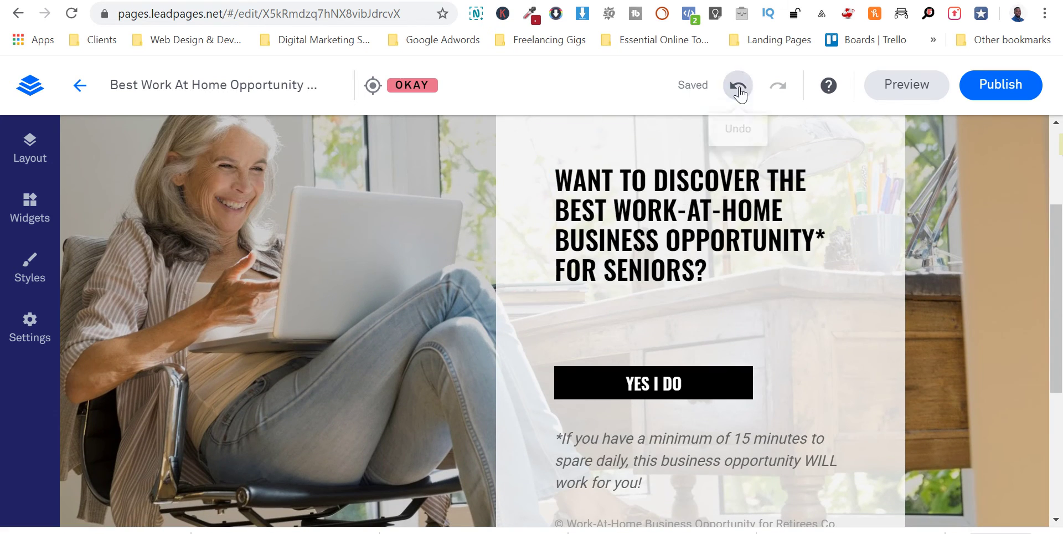
left_click(885, 88)
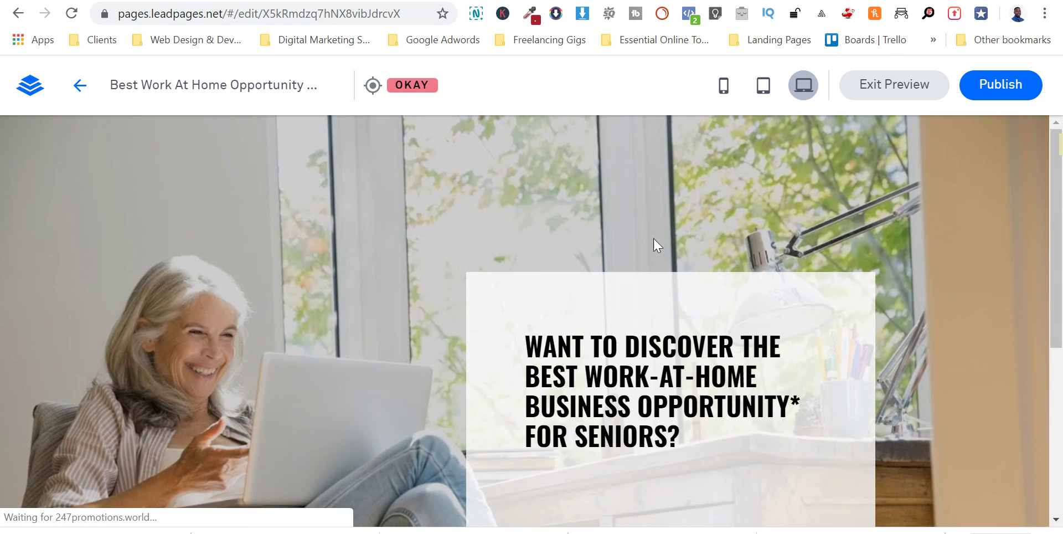
left_click(764, 86)
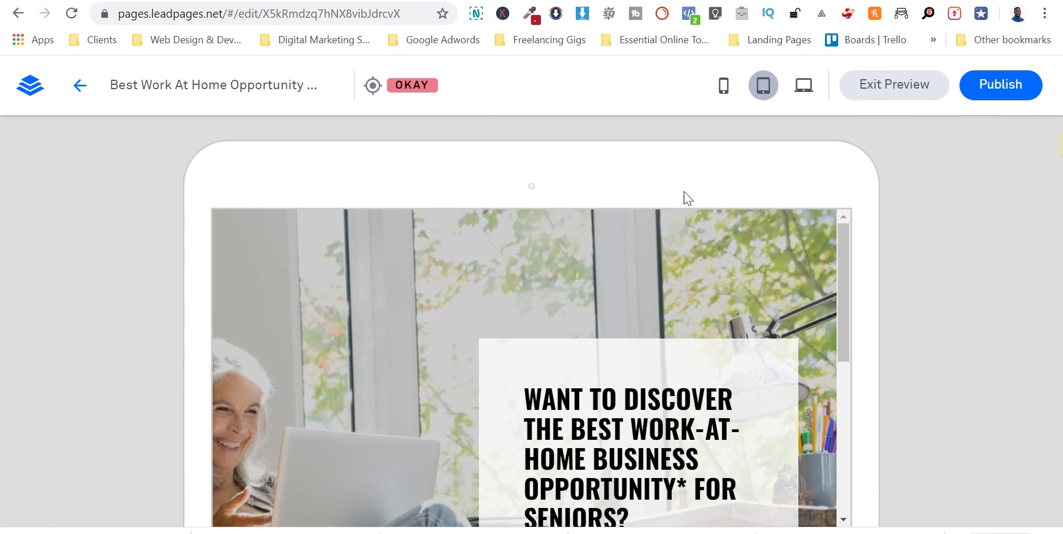
left_click(723, 86)
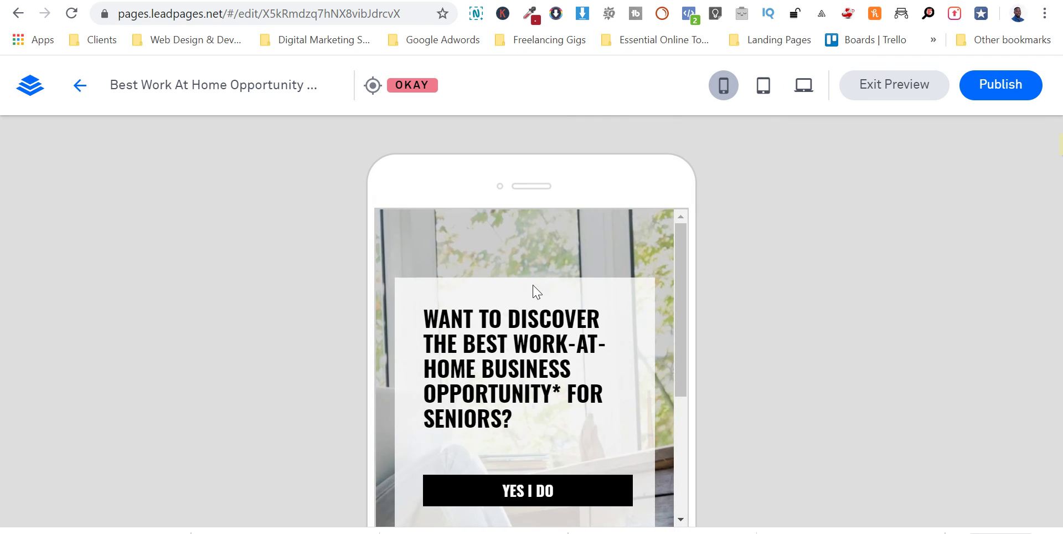
scroll(472, 294, "down", 4)
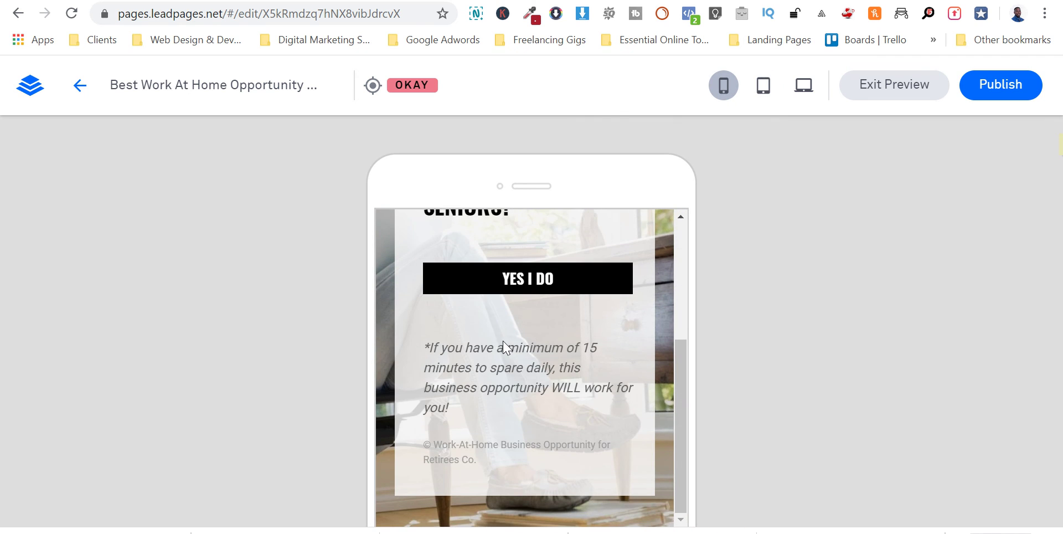
scroll(504, 351, "up", 4)
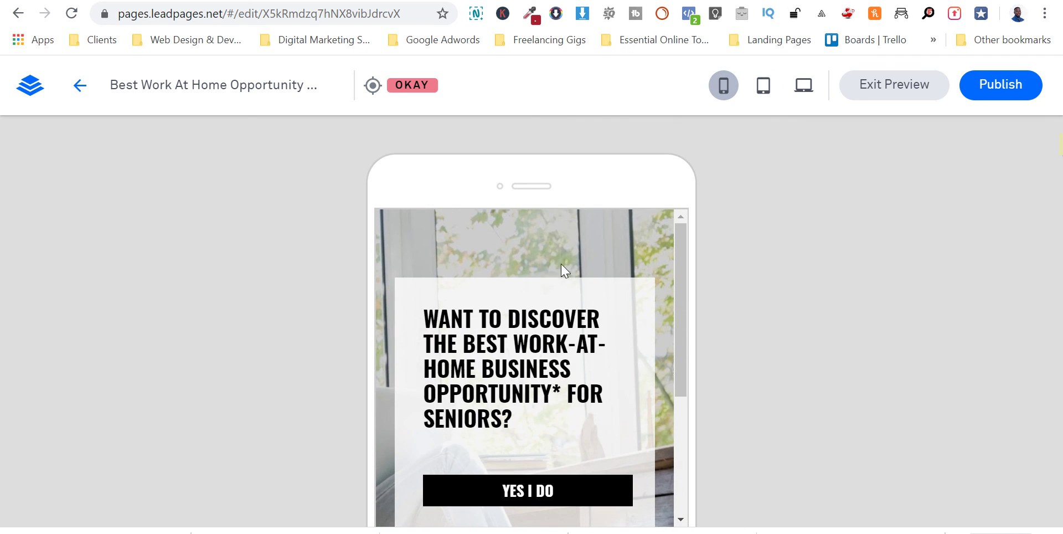
scroll(613, 291, "down", 3)
scroll(607, 299, "up", 3)
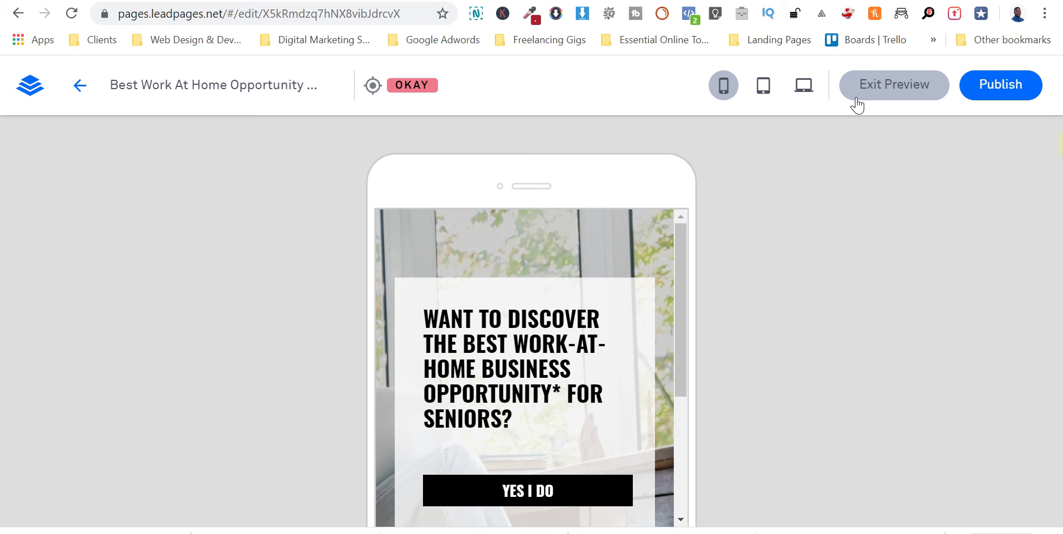
Publish the page on 247promotions.world and open the live link in a new tab
left_click(919, 95)
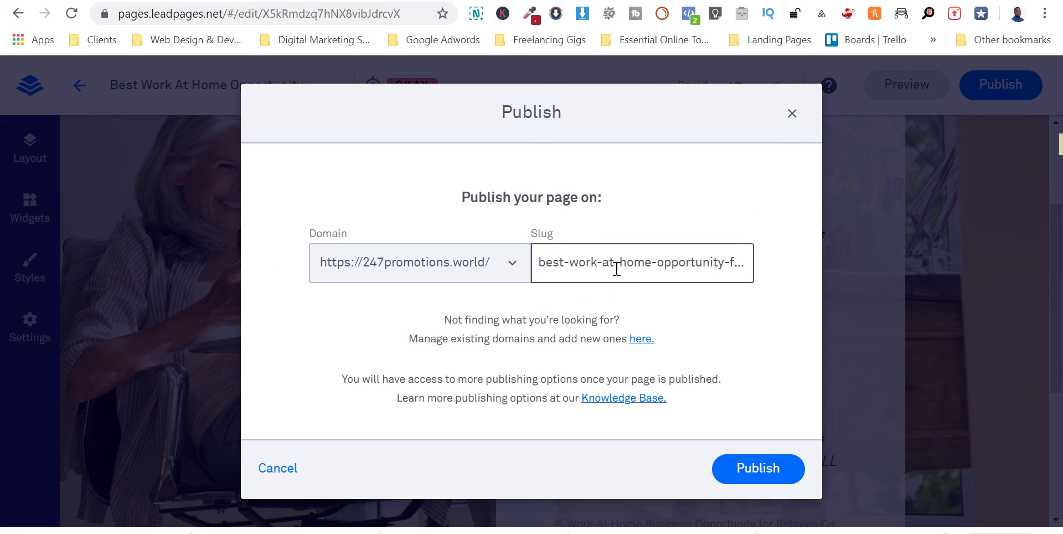
left_click(756, 472)
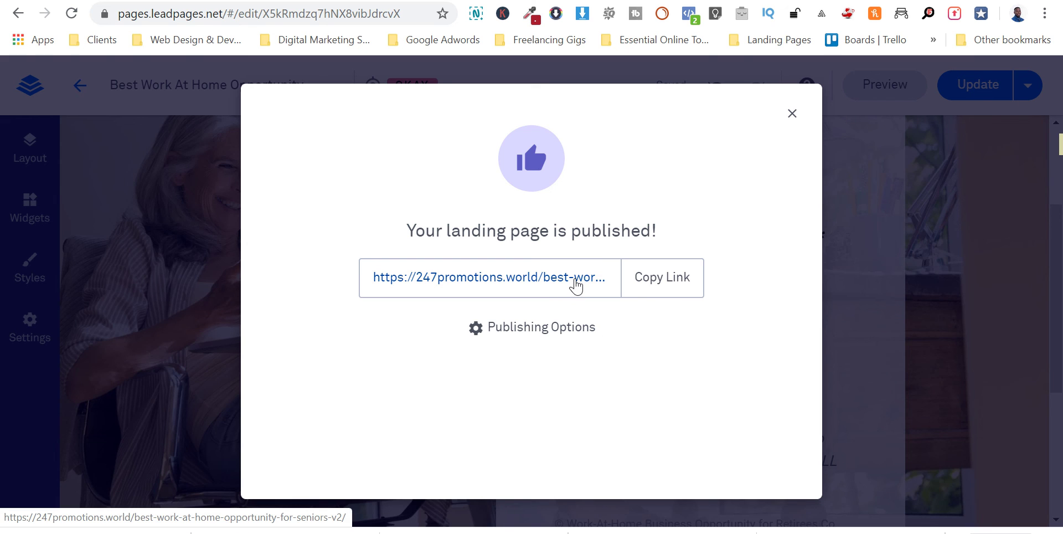
right_click(597, 279)
left_click(604, 290)
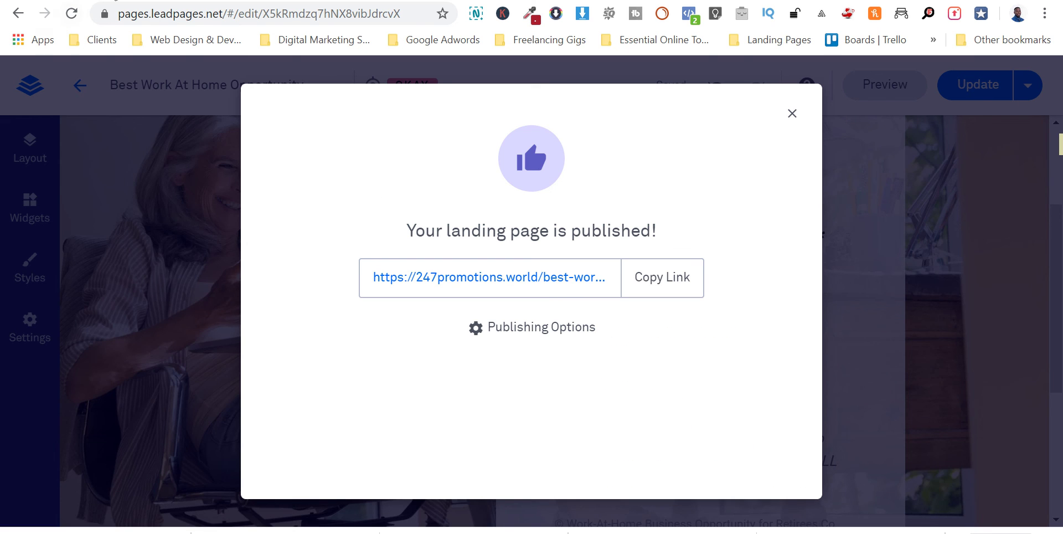
On the live published page, trigger the YES I DO button and check the contact opt-in pop-up form
left_click(121, 2)
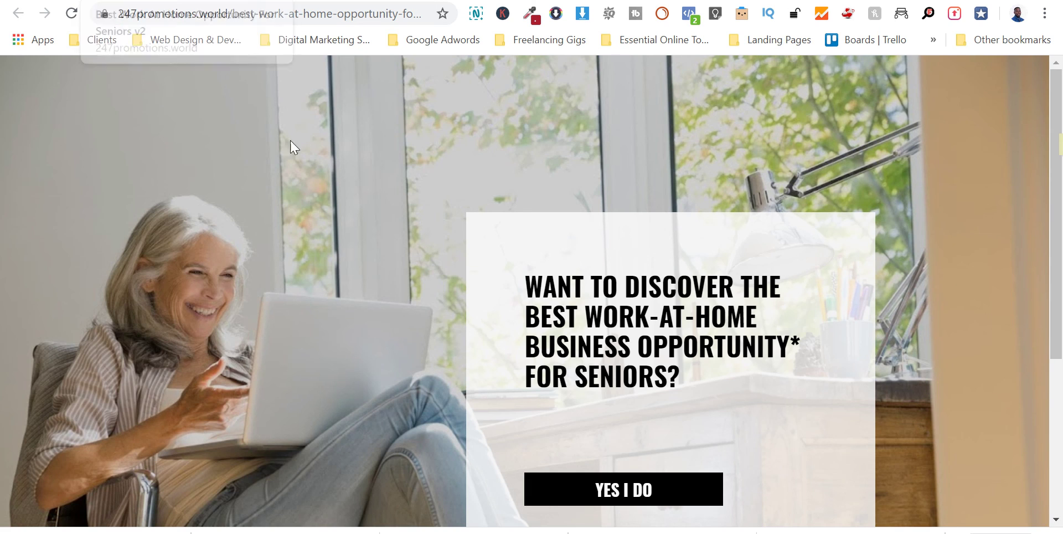
scroll(253, 191, "down", 5)
left_click(624, 230)
scroll(458, 260, "down", 3)
scroll(505, 275, "up", 1)
scroll(587, 375, "down", 1)
scroll(881, 327, "up", 3)
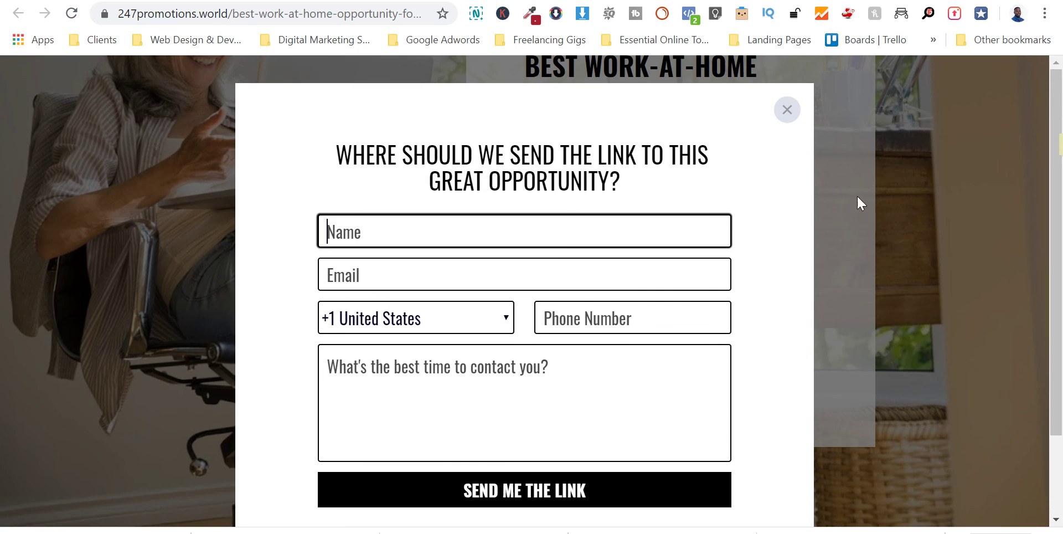
Close the opt-in pop-up and review the live page down to the disclaimer and footer
left_click(784, 111)
scroll(720, 221, "up", 5)
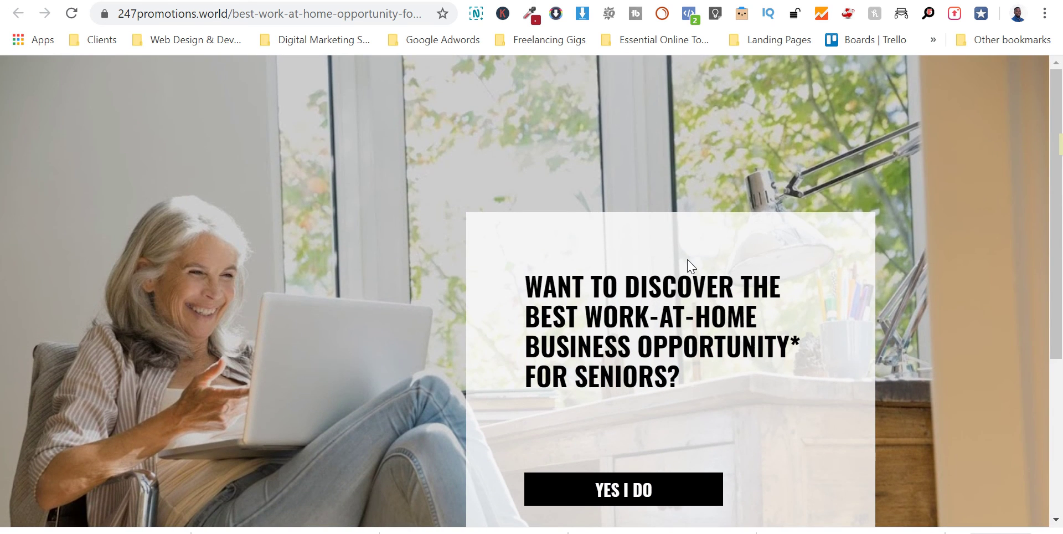
scroll(689, 266, "down", 1)
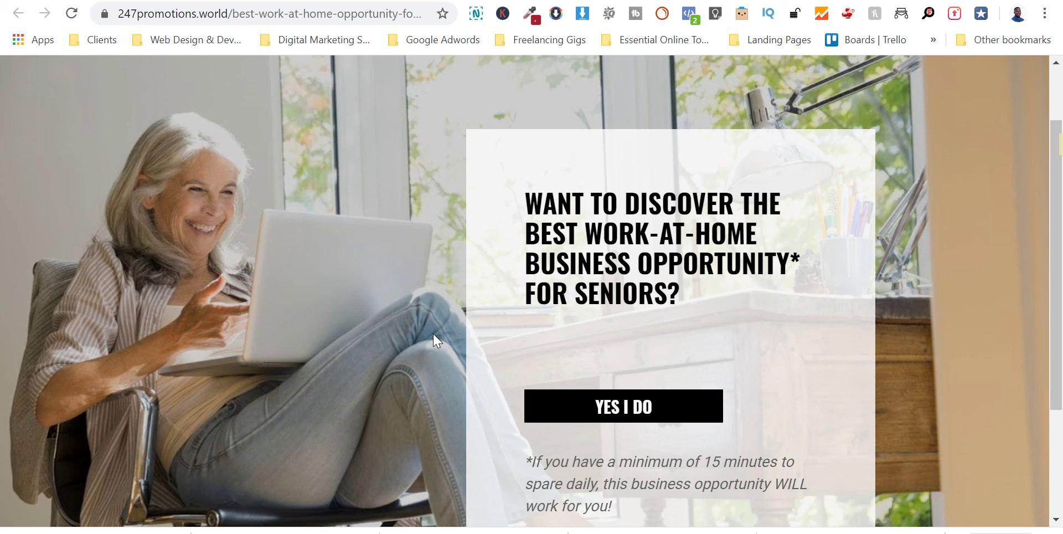
scroll(429, 352, "down", 3)
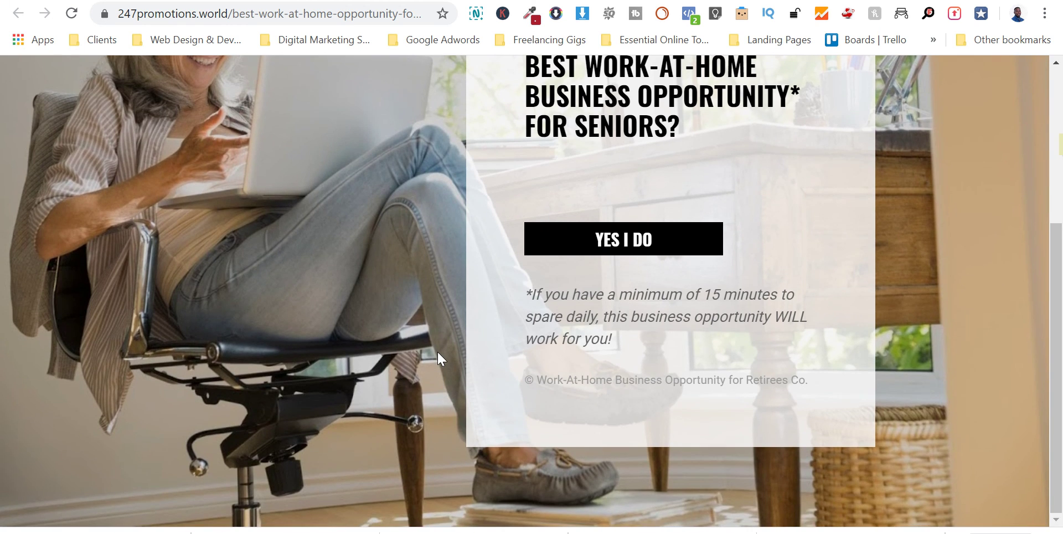